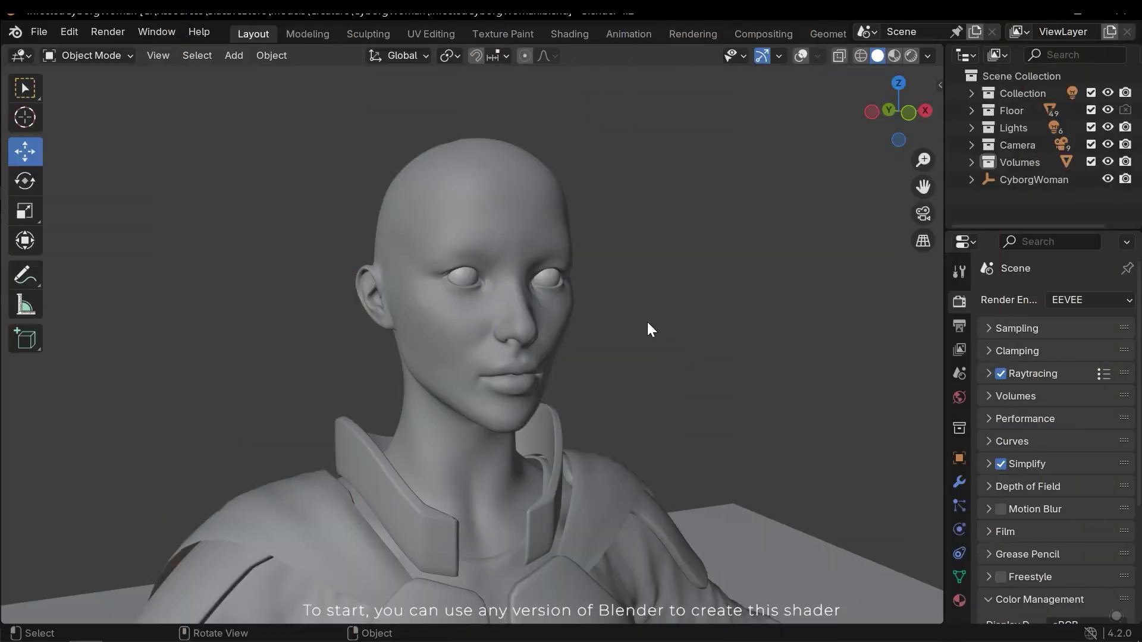
# - Show the 3D viewport in Rendered shading and frame the woman's head and collar closely
pyautogui.moveTo(648, 329)
pyautogui.mouseDown(button='middle')
pyautogui.moveTo(589, 319)
pyautogui.moveTo(586, 290)
pyautogui.moveTo(605, 382)
pyautogui.moveTo(635, 374)
pyautogui.moveTo(616, 369)
pyautogui.moveTo(628, 359)
pyautogui.moveTo(501, 327)
pyautogui.moveTo(525, 311)
pyautogui.moveTo(648, 313)
pyautogui.moveTo(625, 327)
pyautogui.moveTo(591, 324)
pyautogui.mouseUp(button='middle')
pyautogui.press('z')
pyautogui.click(632, 340)
pyautogui.moveTo(658, 311); pyautogui.dragTo(672, 314, button='middle')
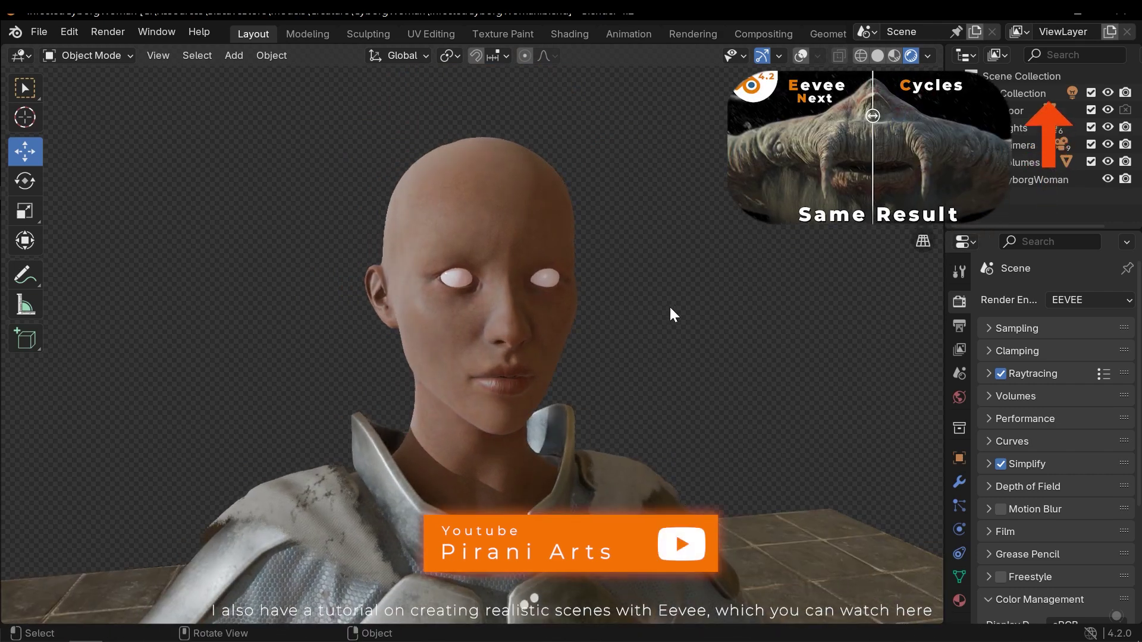
pyautogui.scroll(2, 595, 291)
pyautogui.moveTo(598, 295); pyautogui.dragTo(609, 300, button='middle')
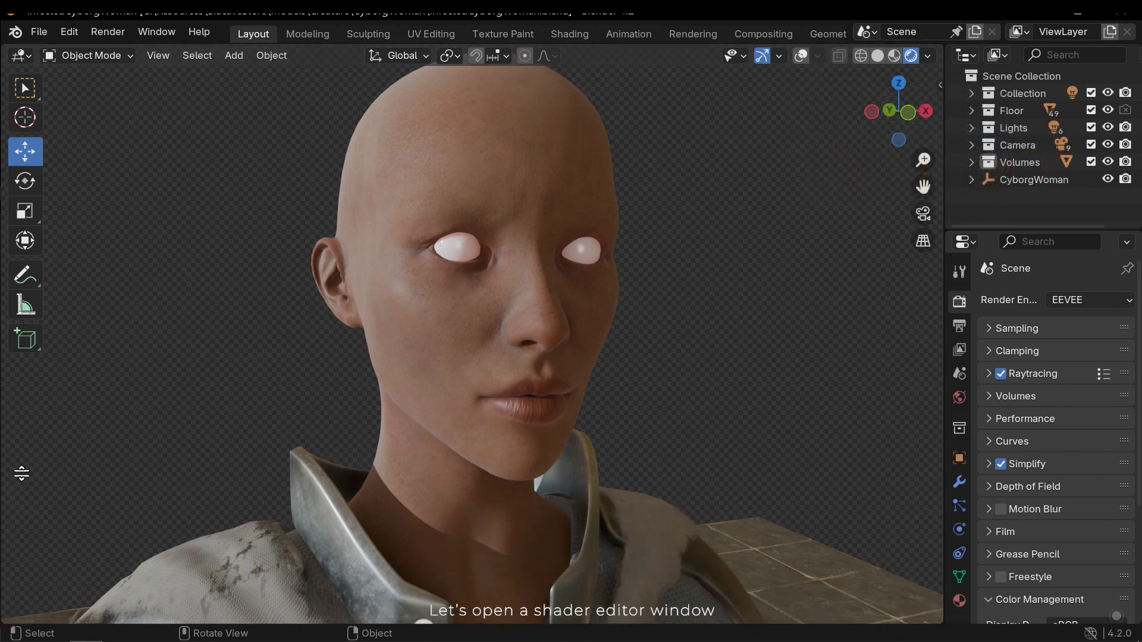
# - Split the 3D viewport into upper and lower areas and make the lower one a Shader Editor
pyautogui.click(309, 474)
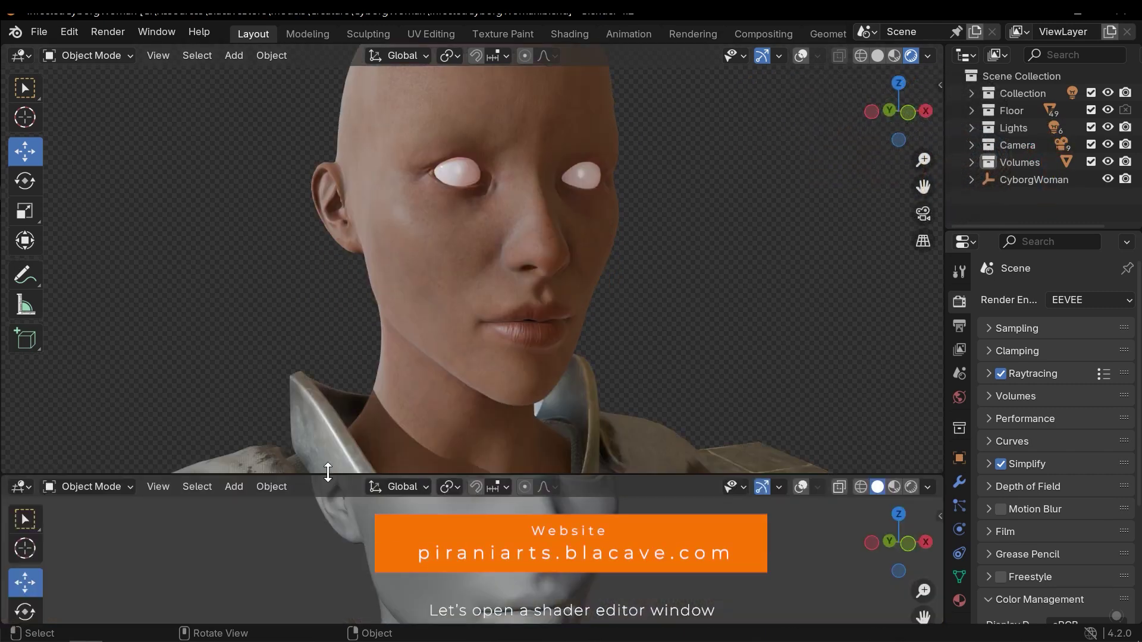
pyautogui.moveTo(337, 436); pyautogui.dragTo(48, 370)
pyautogui.click(20, 375)
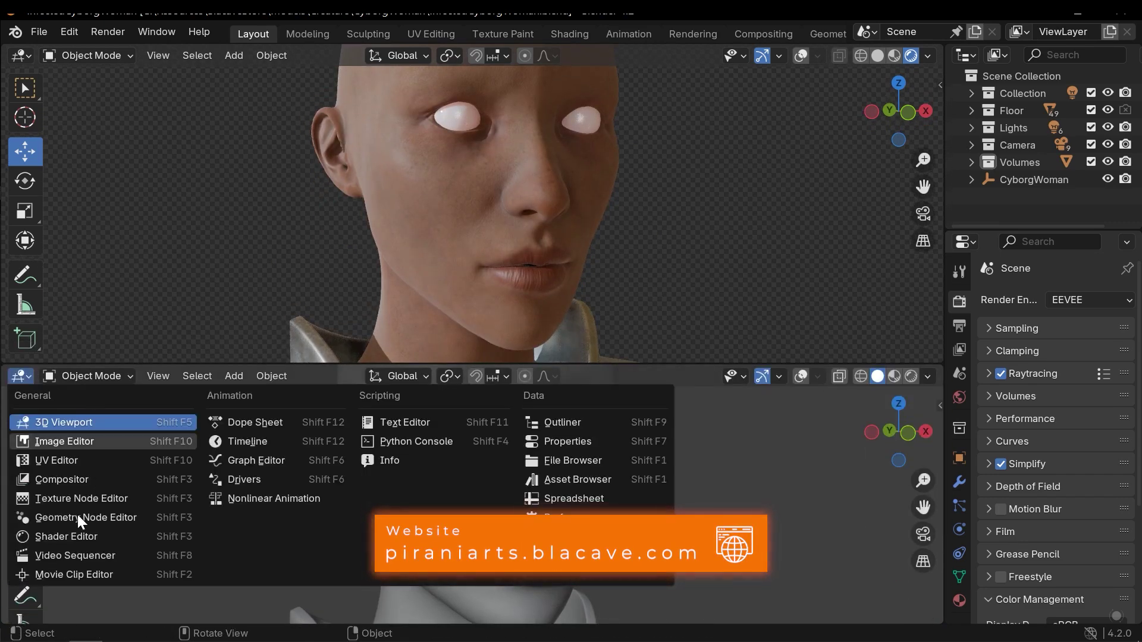
pyautogui.click(81, 534)
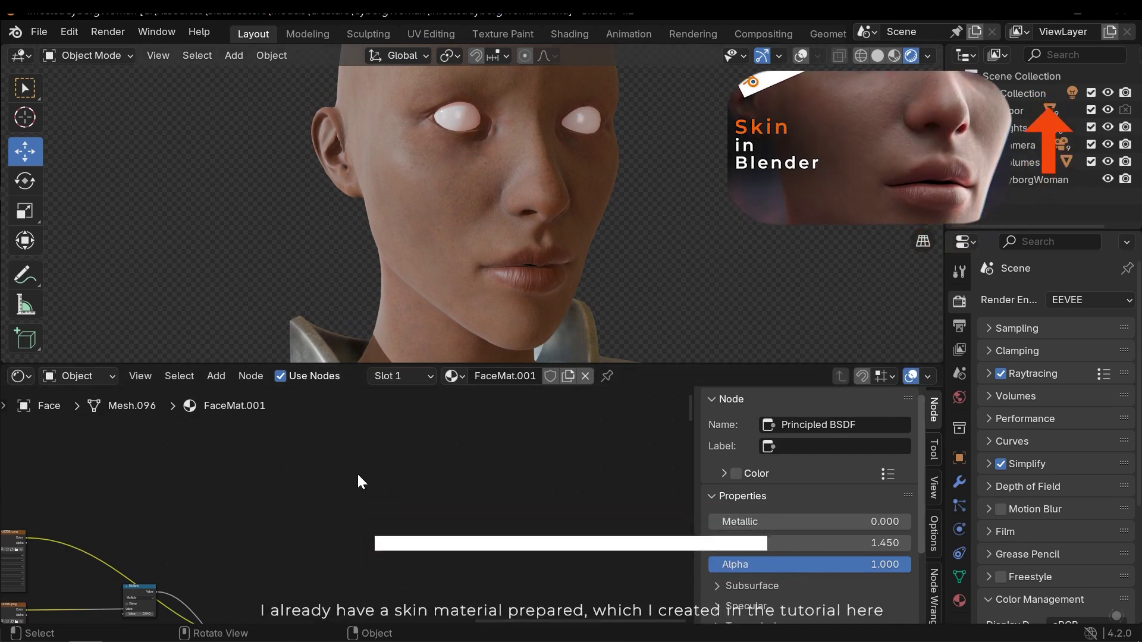
# - Examine the texture, Multiply, Normal Map and Principled BSDF nodes of the FaceMat.001 skin material
pyautogui.moveTo(405, 451); pyautogui.dragTo(484, 413, button='middle')
pyautogui.moveTo(476, 508); pyautogui.dragTo(539, 503, button='middle')
pyautogui.scroll(10, 519, 490)
pyautogui.moveTo(393, 416); pyautogui.dragTo(356, 467, button='middle')
pyautogui.scroll(-4, 393, 462)
pyautogui.scroll(4, 452, 537)
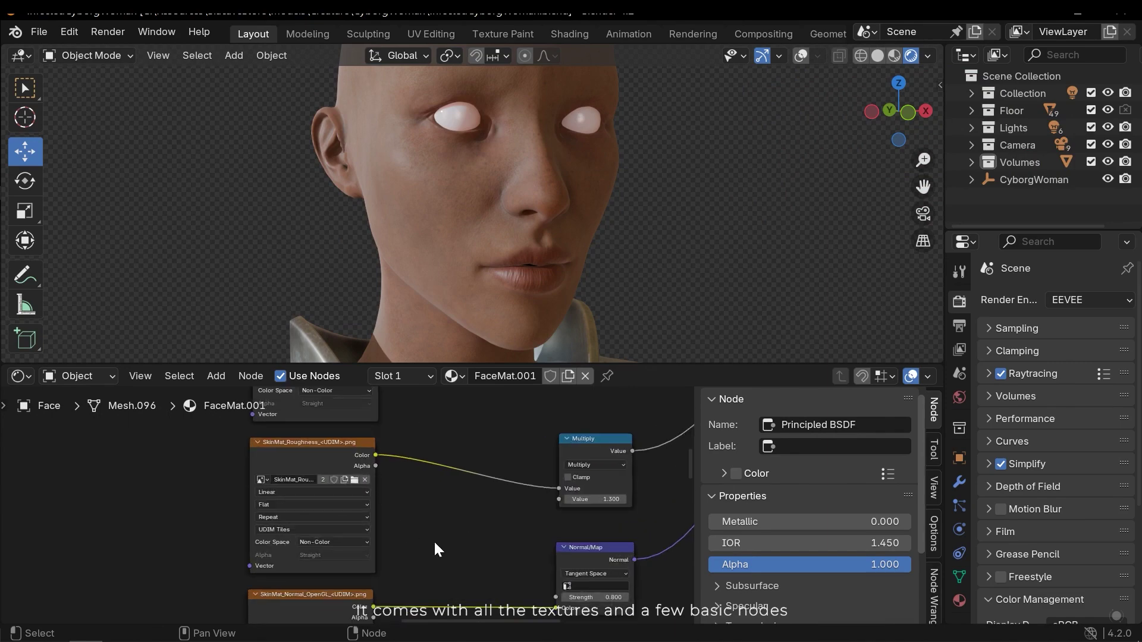
pyautogui.moveTo(433, 540); pyautogui.dragTo(156, 514, button='middle')
pyautogui.scroll(-5, 405, 478)
pyautogui.moveTo(457, 471); pyautogui.dragTo(537, 531, button='middle')
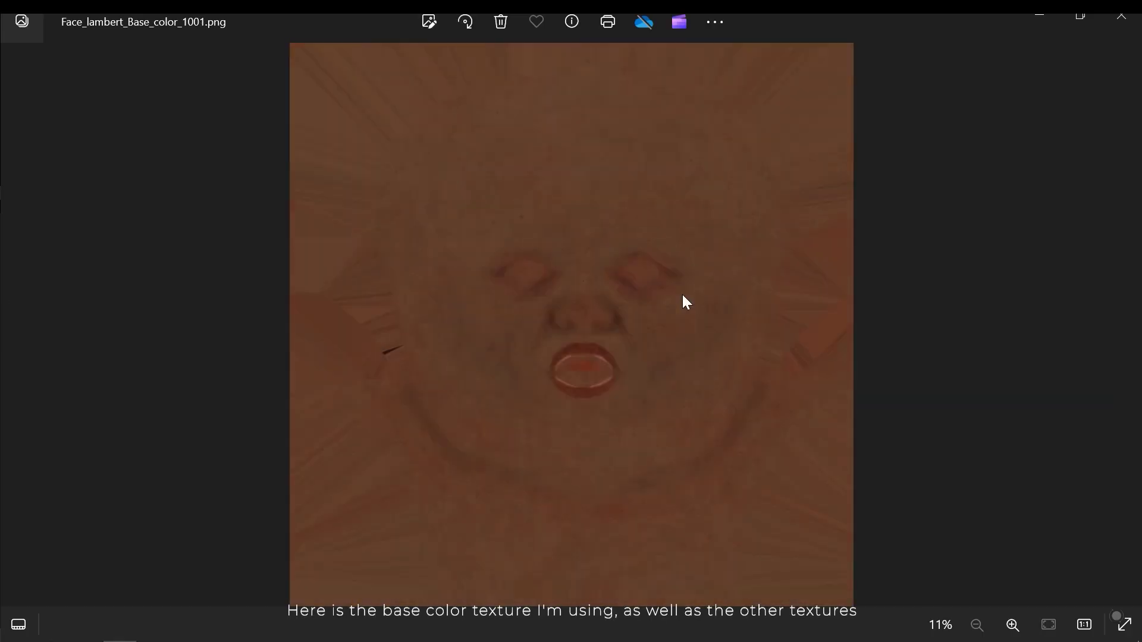
# - Close the face base color image and view SkinMat_Base_color_1001.png and SkinMat_Base_color_1002.png in the image viewer
pyautogui.click(1121, 16)
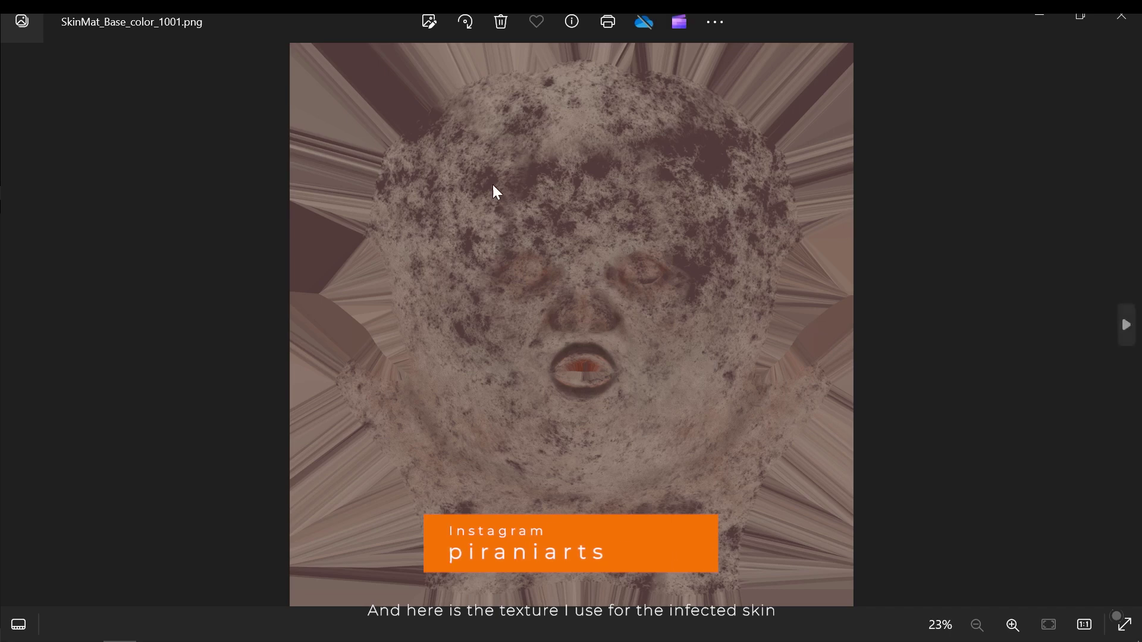
pyautogui.press('Right')
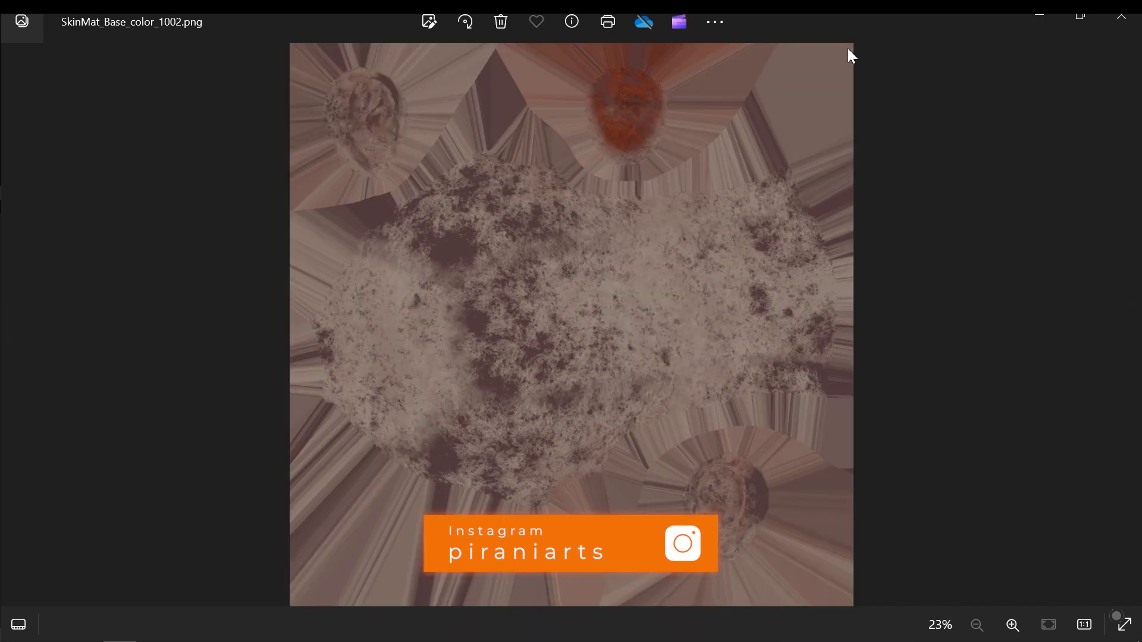
pyautogui.press('Left')
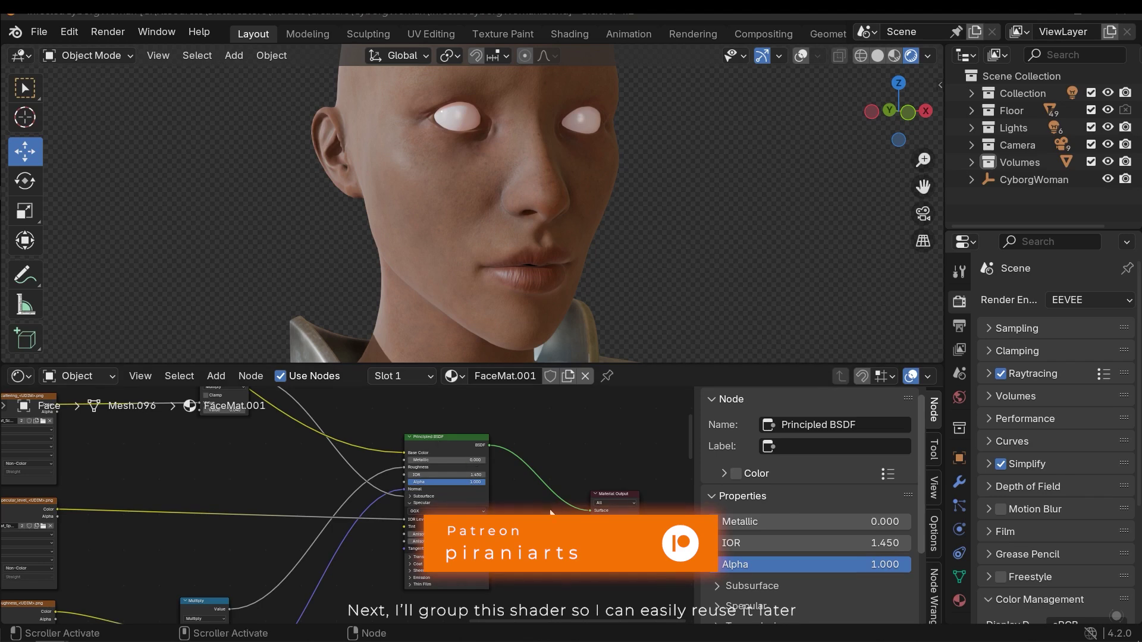
# - Group the Principled BSDF, both Multiply nodes and the Normal Map node, leaving out the image textures and Material Output
pyautogui.scroll(-3, 551, 510)
pyautogui.moveTo(541, 520); pyautogui.dragTo(535, 483, button='middle')
pyautogui.moveTo(518, 525); pyautogui.dragTo(557, 462, button='middle')
pyautogui.scroll(-5, 568, 515)
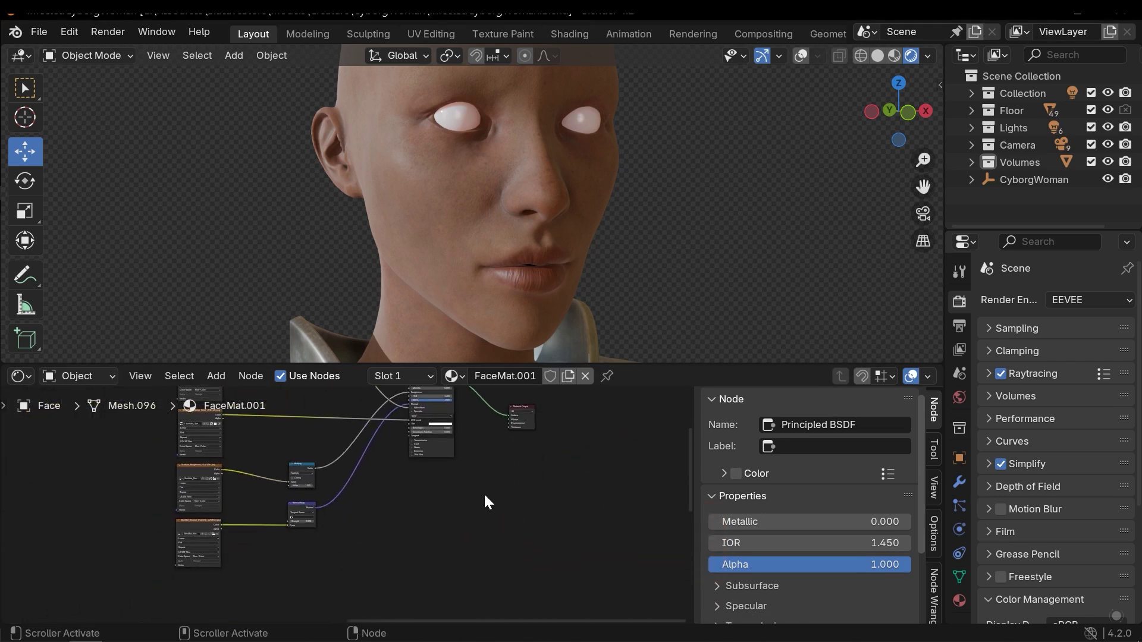
pyautogui.moveTo(440, 454); pyautogui.dragTo(520, 513, button='middle')
pyautogui.scroll(1, 475, 536)
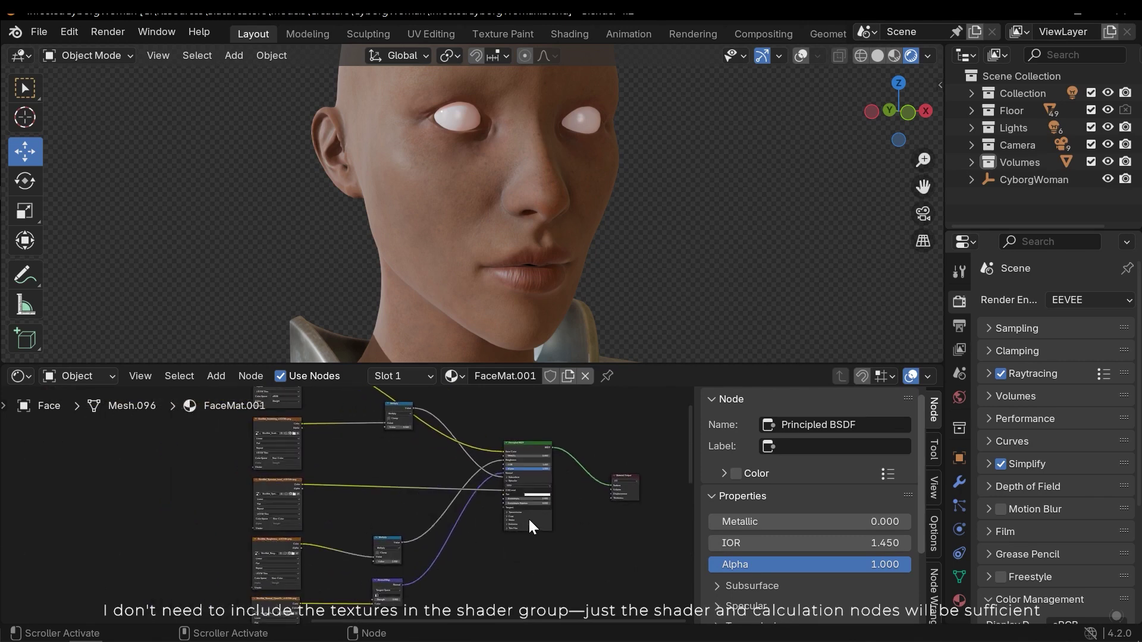
pyautogui.press('n')
pyautogui.moveTo(518, 537); pyautogui.dragTo(547, 494, button='middle')
pyautogui.scroll(-4, 535, 512)
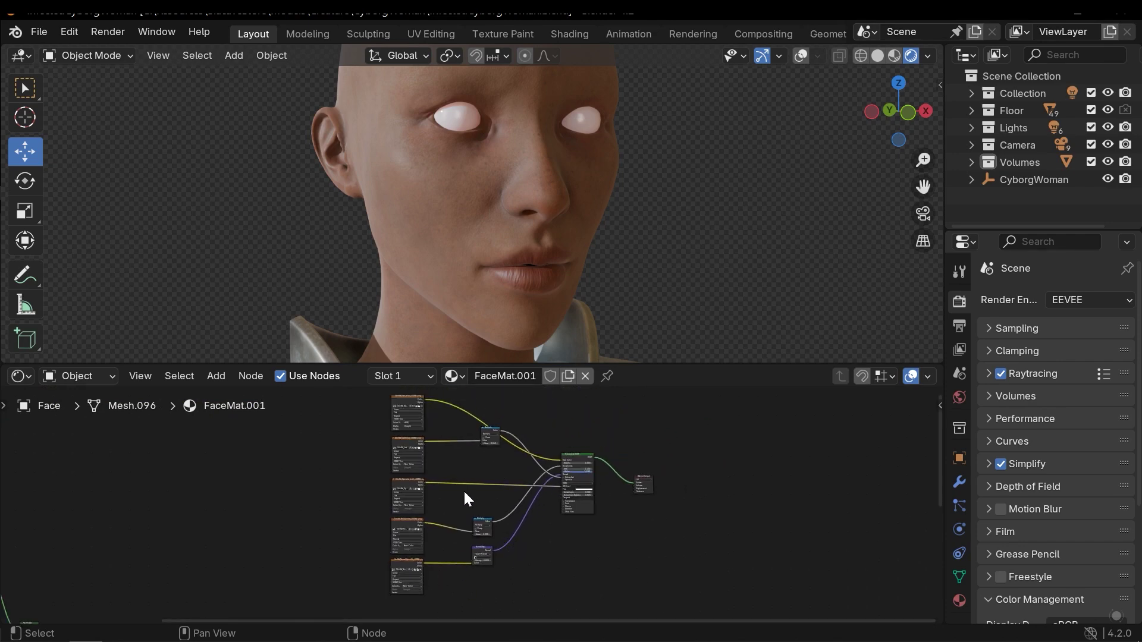
pyautogui.scroll(2, 486, 574)
pyautogui.moveTo(486, 574); pyautogui.dragTo(410, 591, button='middle')
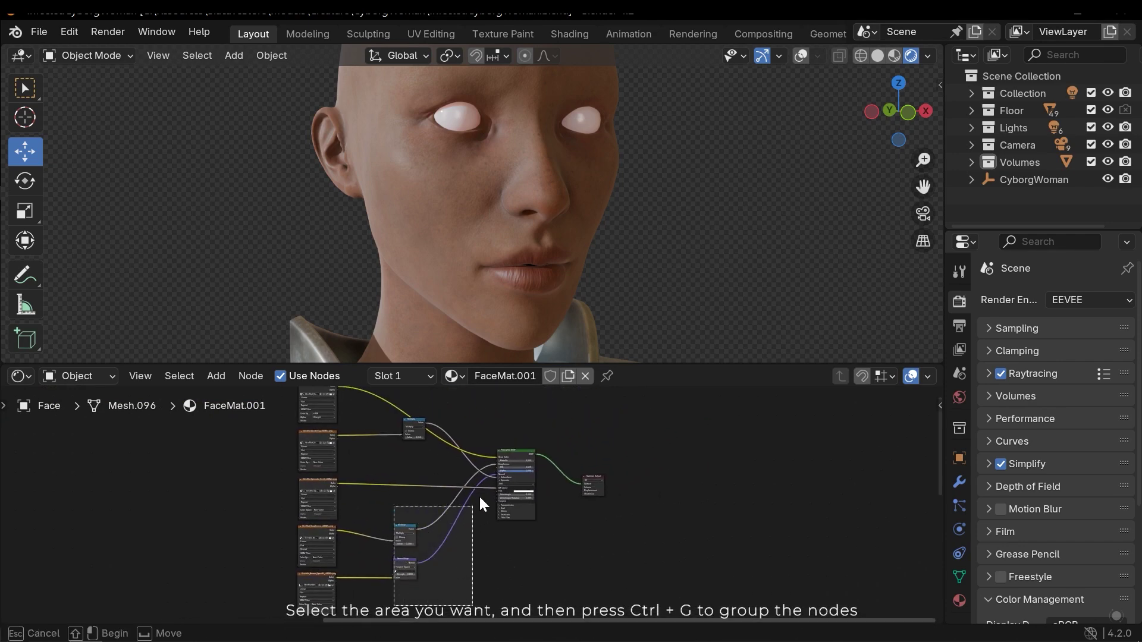
pyautogui.moveTo(480, 497); pyautogui.dragTo(526, 408)
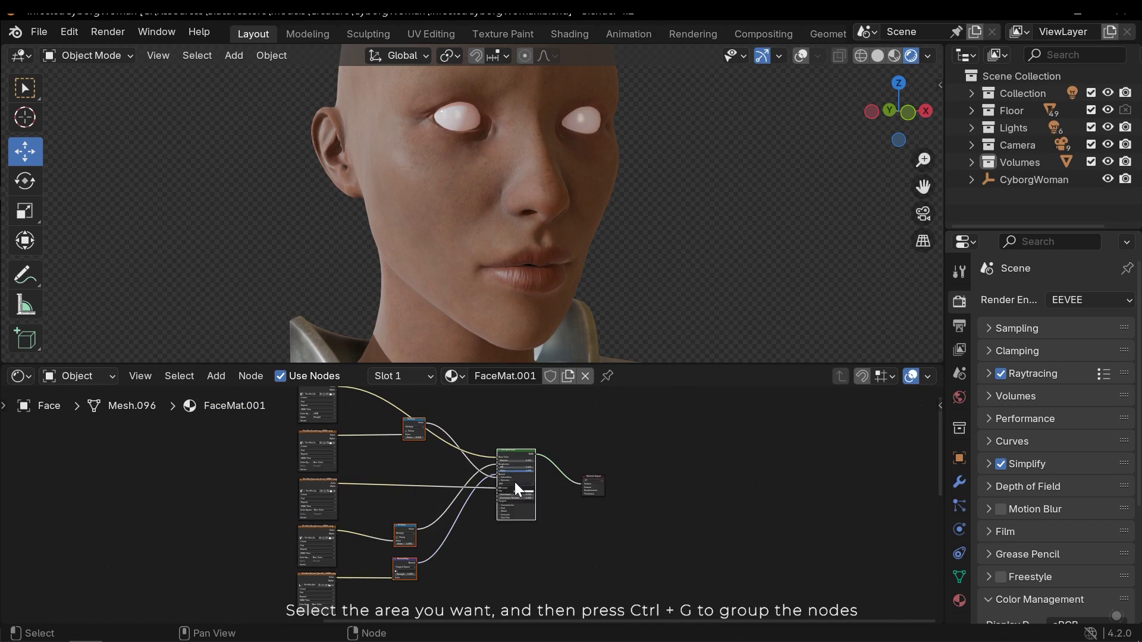
pyautogui.hotkey('ctrl', 'g')
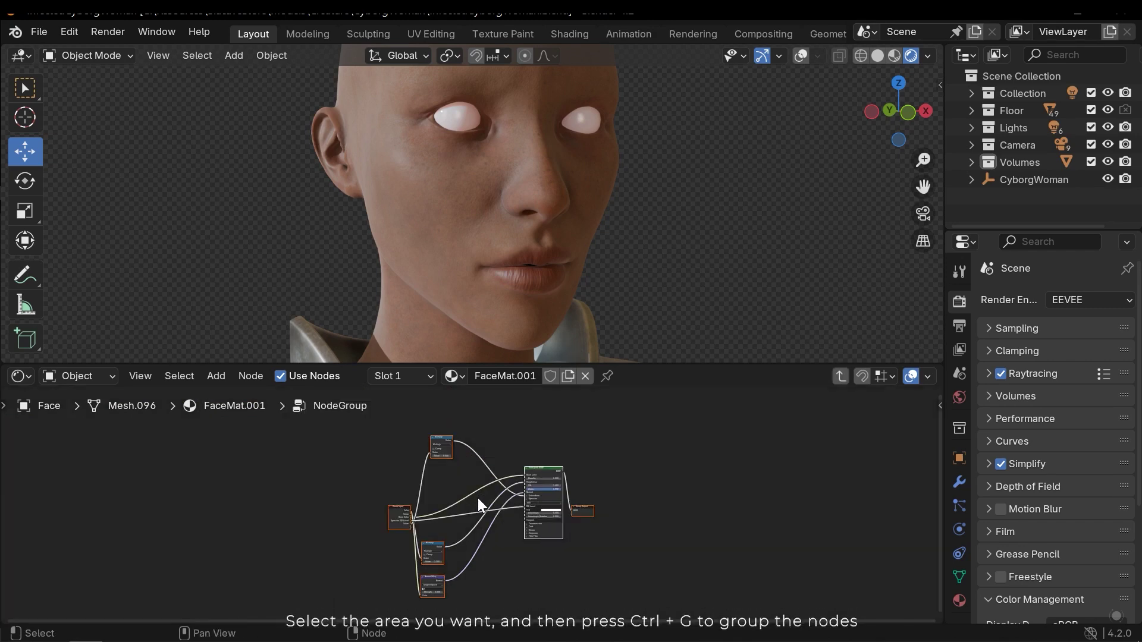
# - Select the Group Input node and bring up the node group's socket list in the Shader Editor sidebar
pyautogui.click(449, 488)
pyautogui.scroll(5, 388, 467)
pyautogui.moveTo(443, 504); pyautogui.dragTo(470, 447, button='middle')
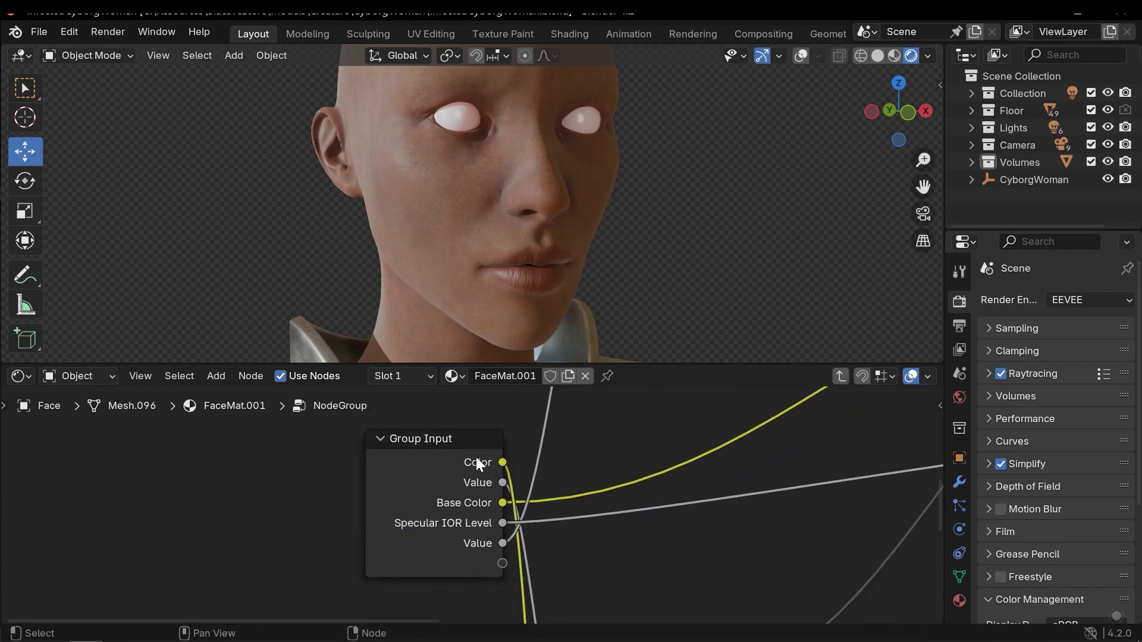
pyautogui.click(412, 464)
pyautogui.scroll(-11, 557, 467)
pyautogui.moveTo(558, 469); pyautogui.dragTo(392, 541, button='middle')
pyautogui.press('n')
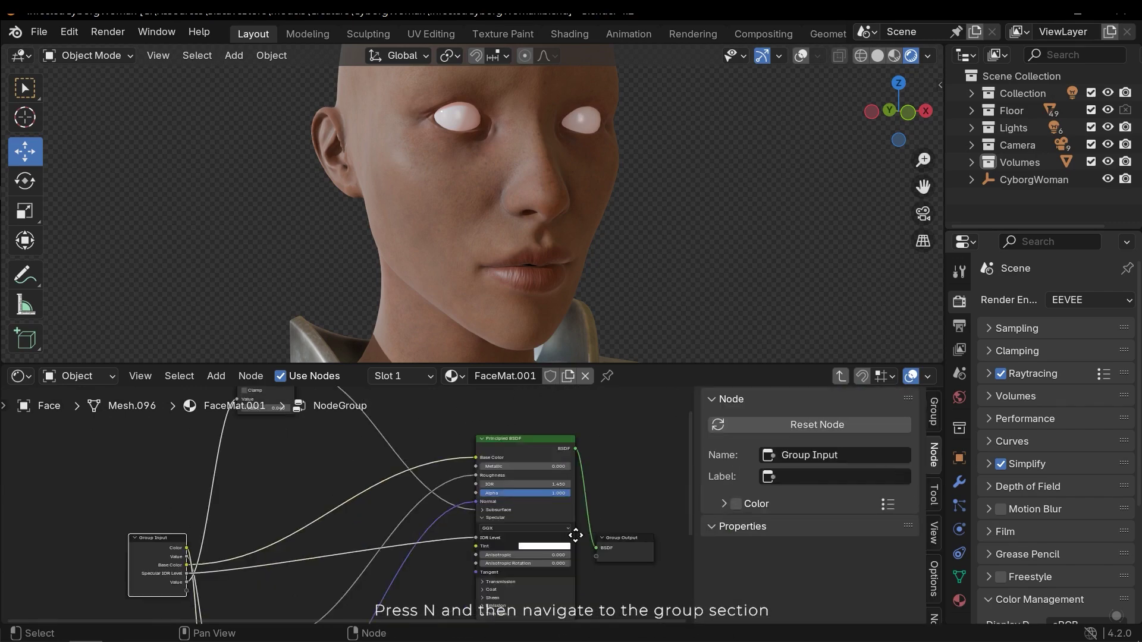
pyautogui.moveTo(575, 535); pyautogui.dragTo(604, 505, button='middle')
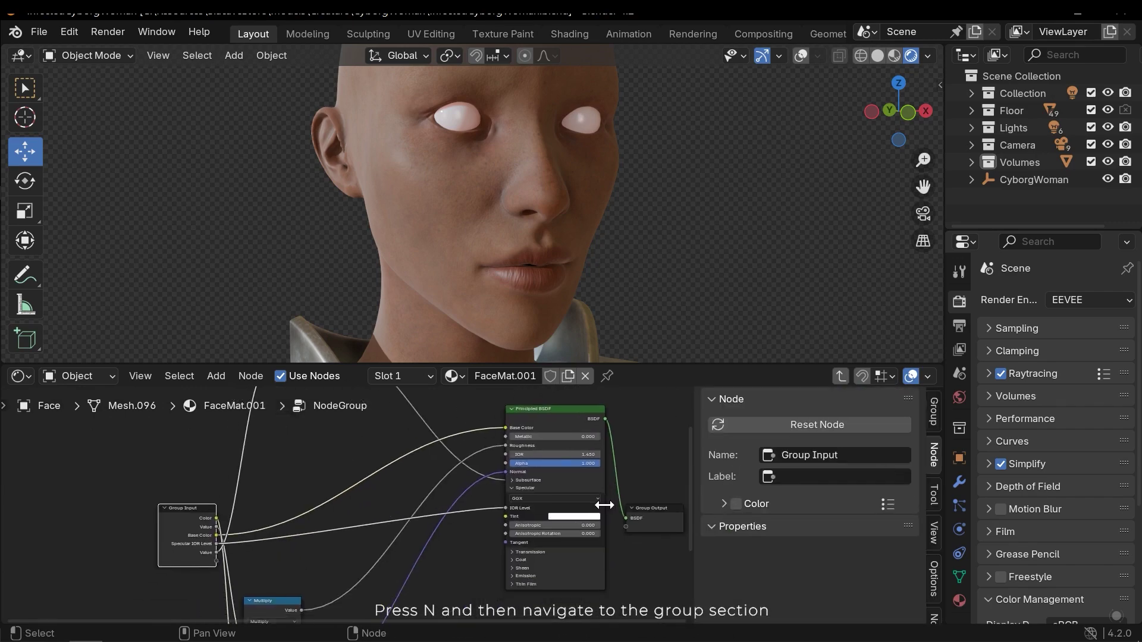
pyautogui.click(931, 421)
pyautogui.scroll(-2, 844, 514)
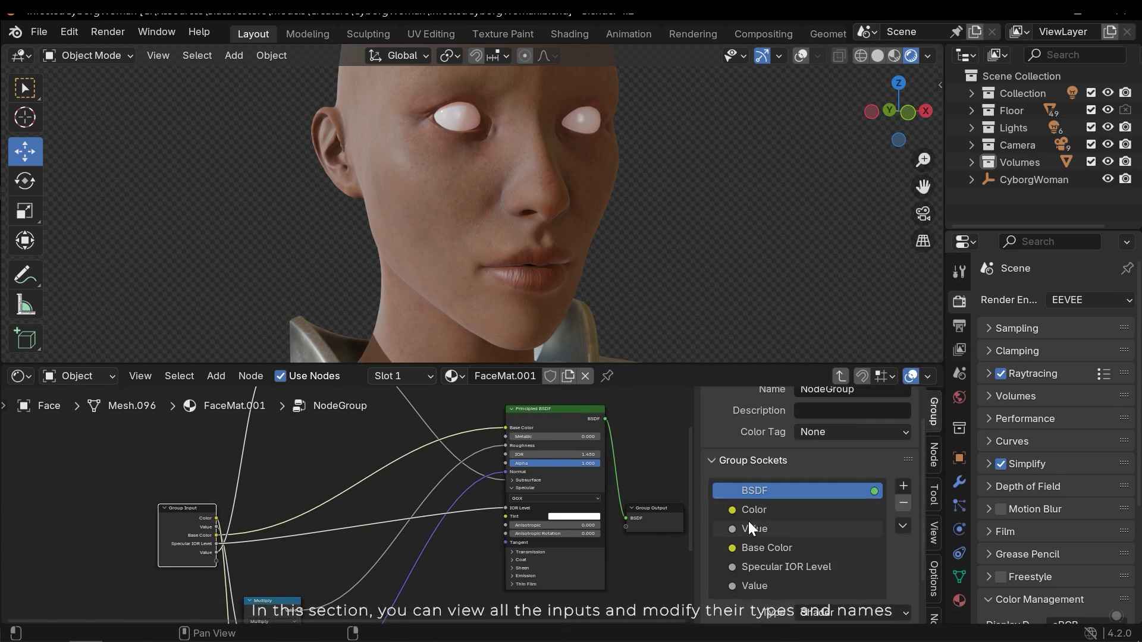
# - Shift the Normal Map node slightly and rename the group's Color input socket to Normal
pyautogui.moveTo(462, 482); pyautogui.dragTo(558, 461, button='middle')
pyautogui.scroll(3, 457, 500)
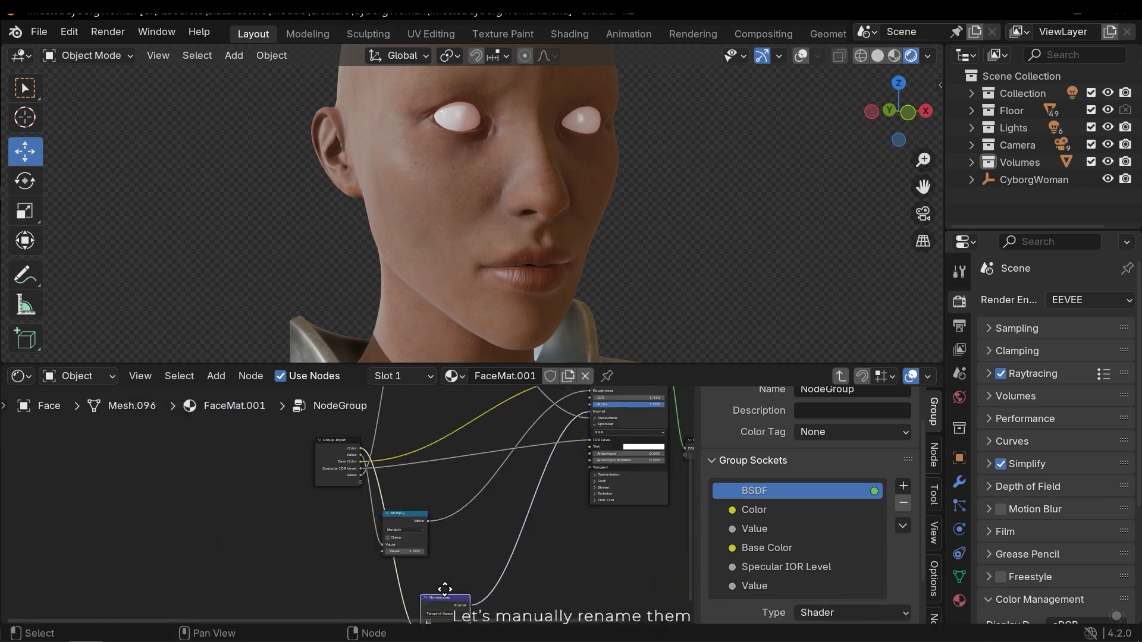
pyautogui.moveTo(444, 592)
pyautogui.mouseDown()
pyautogui.moveTo(466, 573)
pyautogui.moveTo(454, 580)
pyautogui.mouseUp()
pyautogui.click(756, 511)
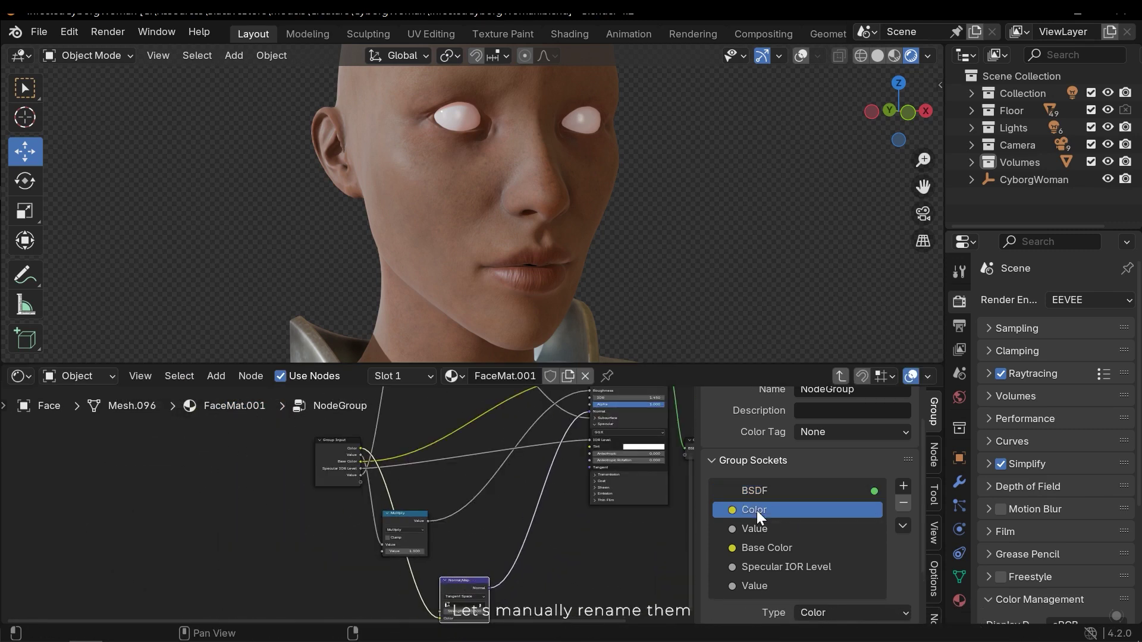
pyautogui.write('Norma')
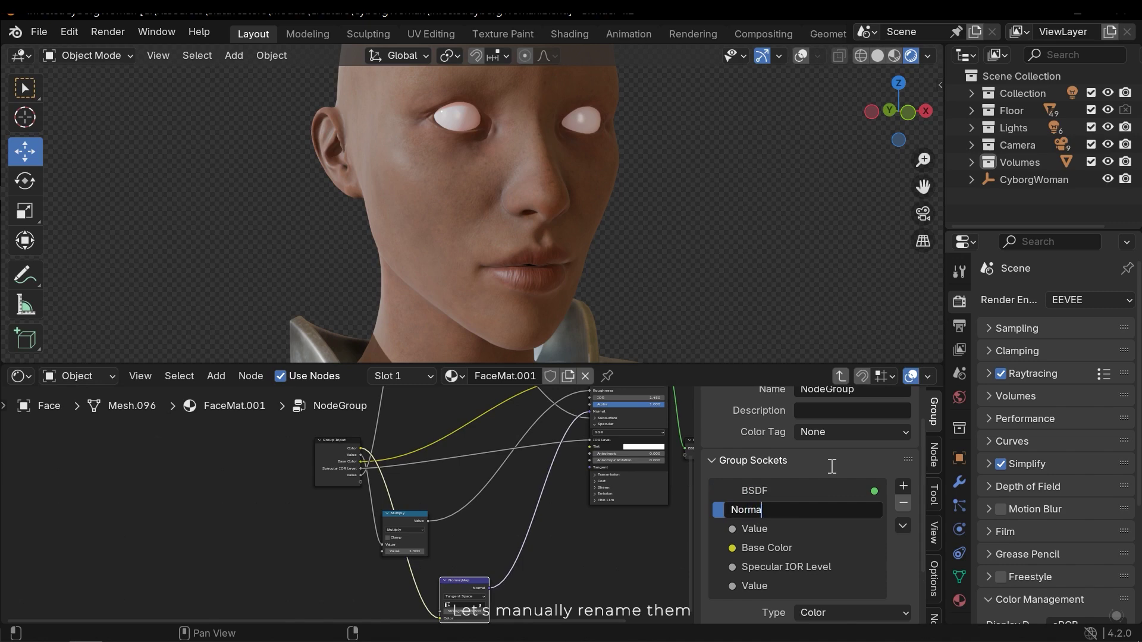
pyautogui.write('l')
pyautogui.press('Return')
# - Reposition the Multiply node that feeds Roughness and rename the group's first Value input socket to Roughness
pyautogui.scroll(3, 454, 491)
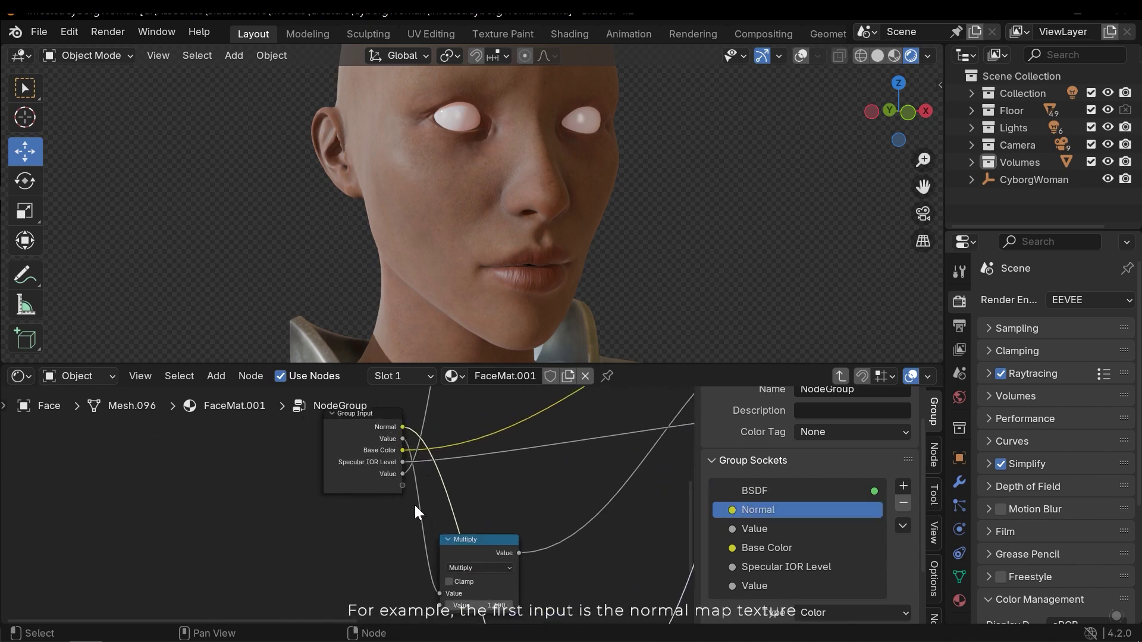
pyautogui.moveTo(466, 543); pyautogui.dragTo(535, 505)
pyautogui.moveTo(534, 504); pyautogui.dragTo(297, 612, button='middle')
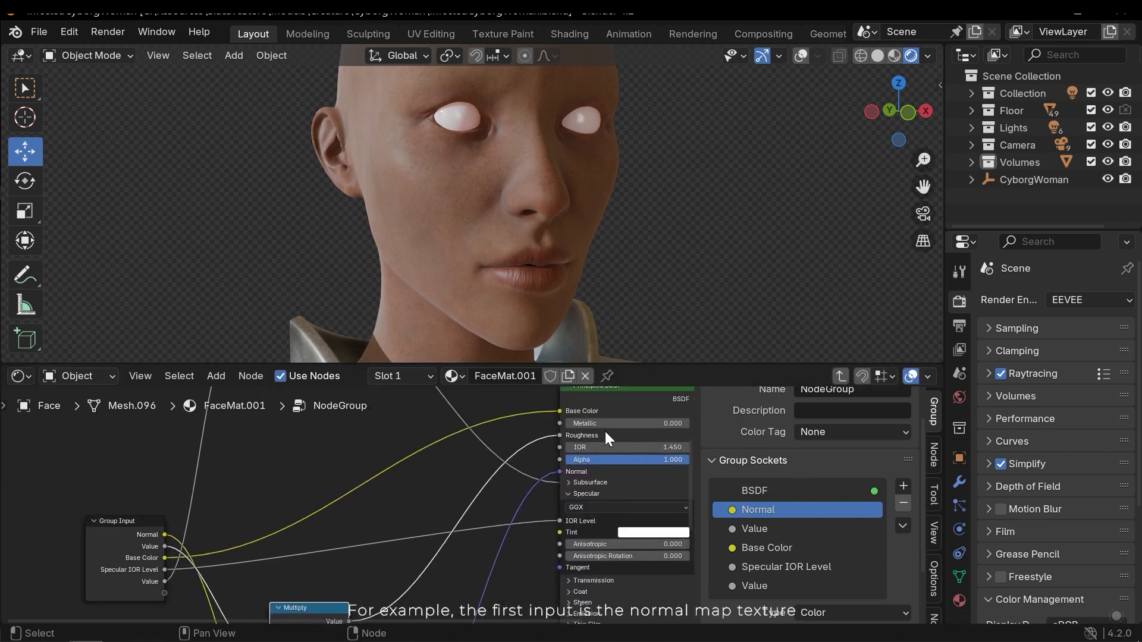
pyautogui.click(750, 529)
pyautogui.doubleClick(755, 528)
pyautogui.write('Roughness')
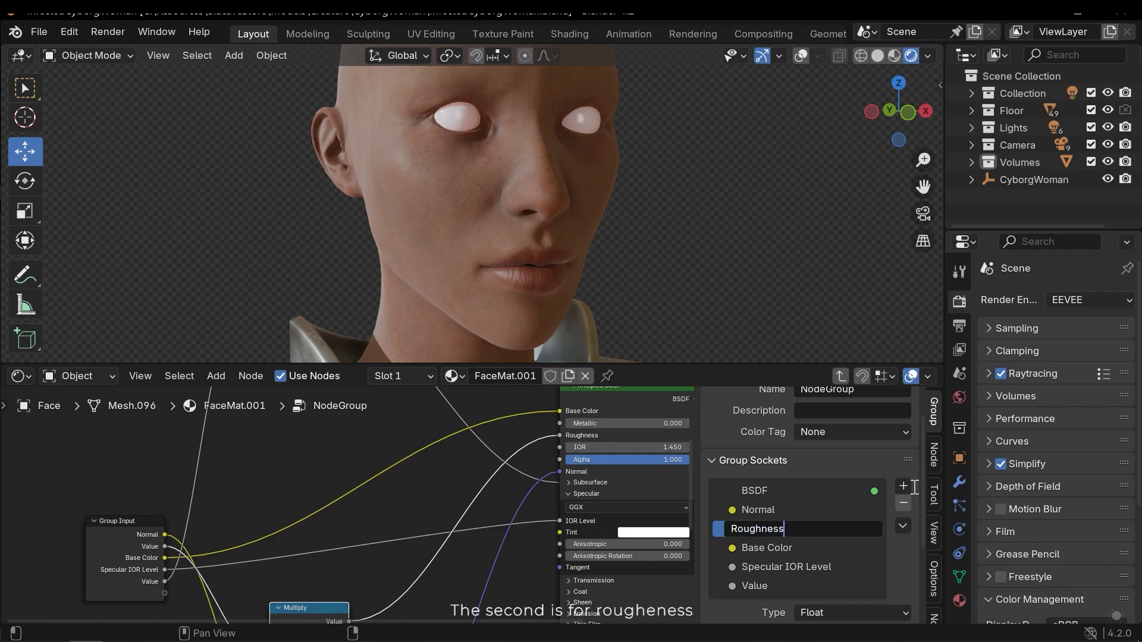
pyautogui.press('Return')
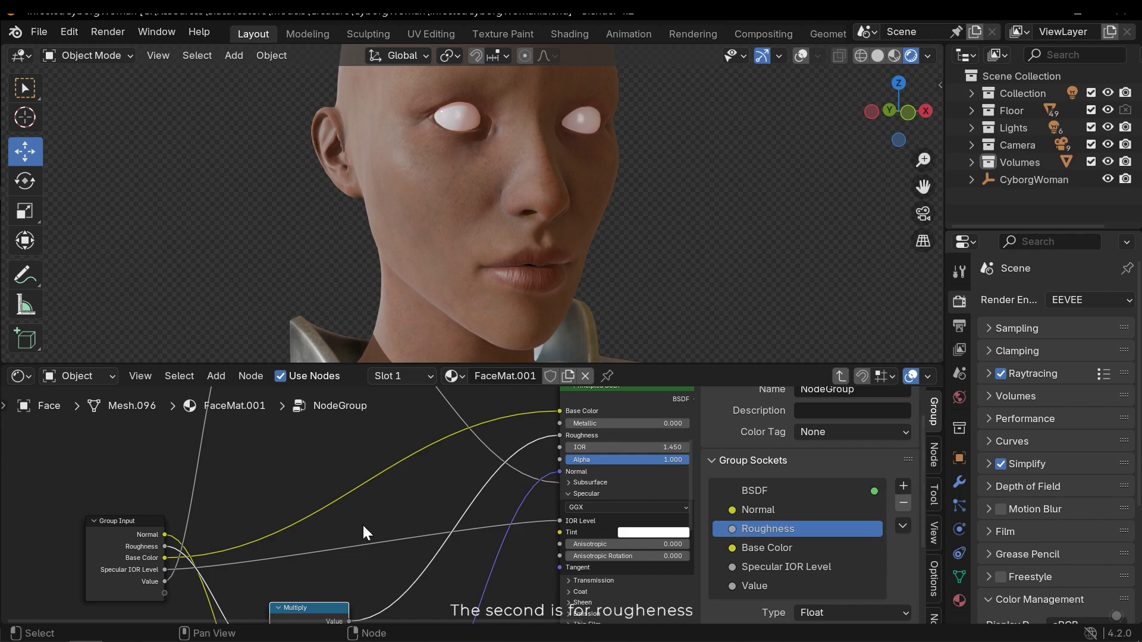
# - Rename the group's Specular IOR Level input socket to Specular
pyautogui.moveTo(362, 524); pyautogui.dragTo(434, 445, button='middle')
pyautogui.moveTo(360, 473); pyautogui.dragTo(355, 556, button='middle')
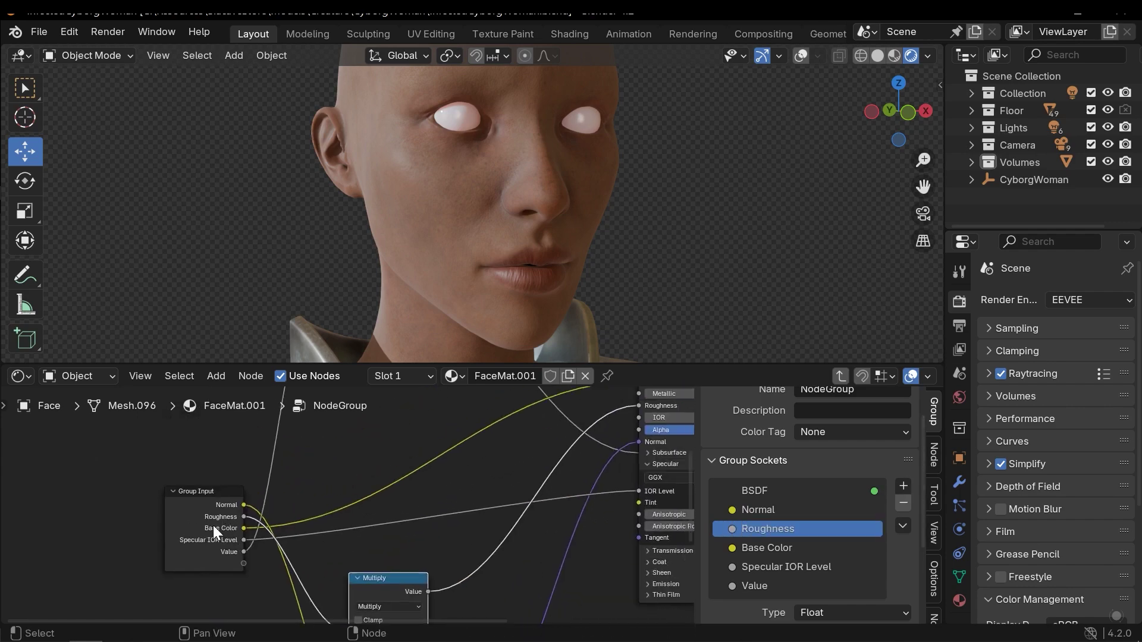
pyautogui.moveTo(613, 406); pyautogui.dragTo(611, 359, button='middle')
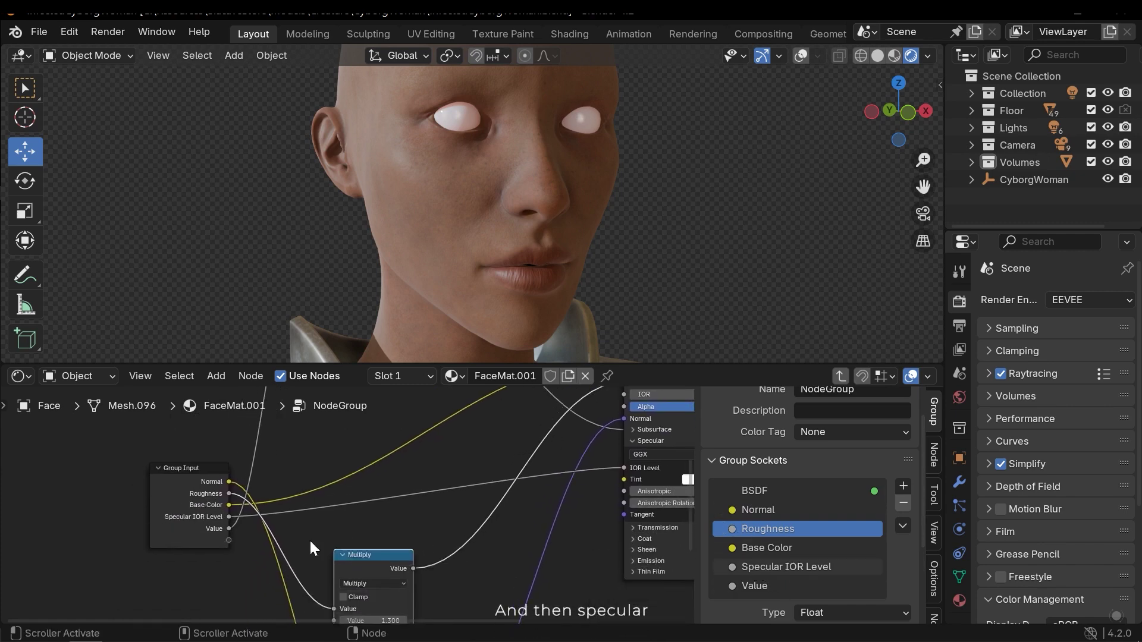
pyautogui.click(768, 566)
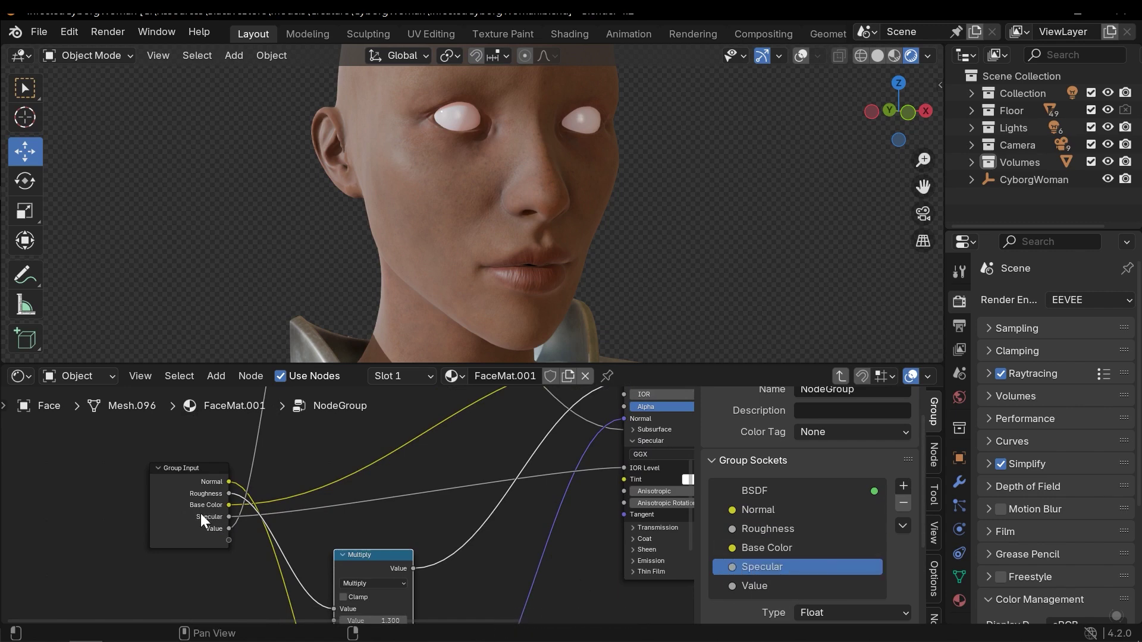
# - Trace the last Value input to the Principled BSDF's subsurface Scale and rename that group socket to Scattering
pyautogui.scroll(-2, 231, 531)
pyautogui.moveTo(348, 394); pyautogui.dragTo(315, 453, button='middle')
pyautogui.scroll(1, 357, 422)
pyautogui.moveTo(362, 419); pyautogui.dragTo(306, 492, button='middle')
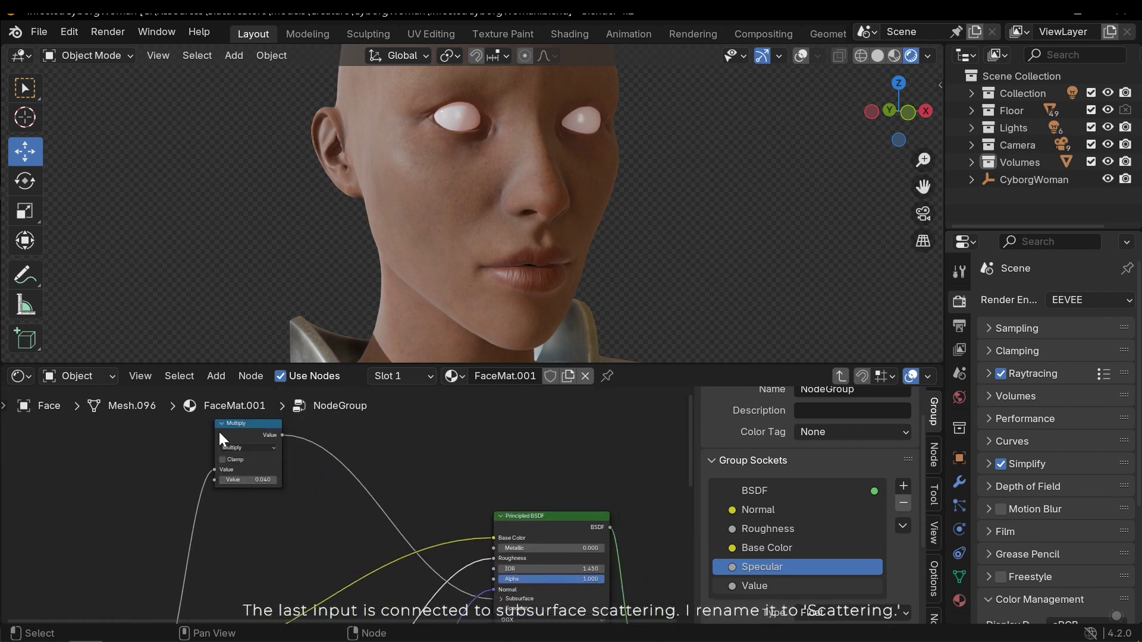
pyautogui.click(523, 518)
pyautogui.moveTo(513, 603); pyautogui.dragTo(520, 539, button='middle')
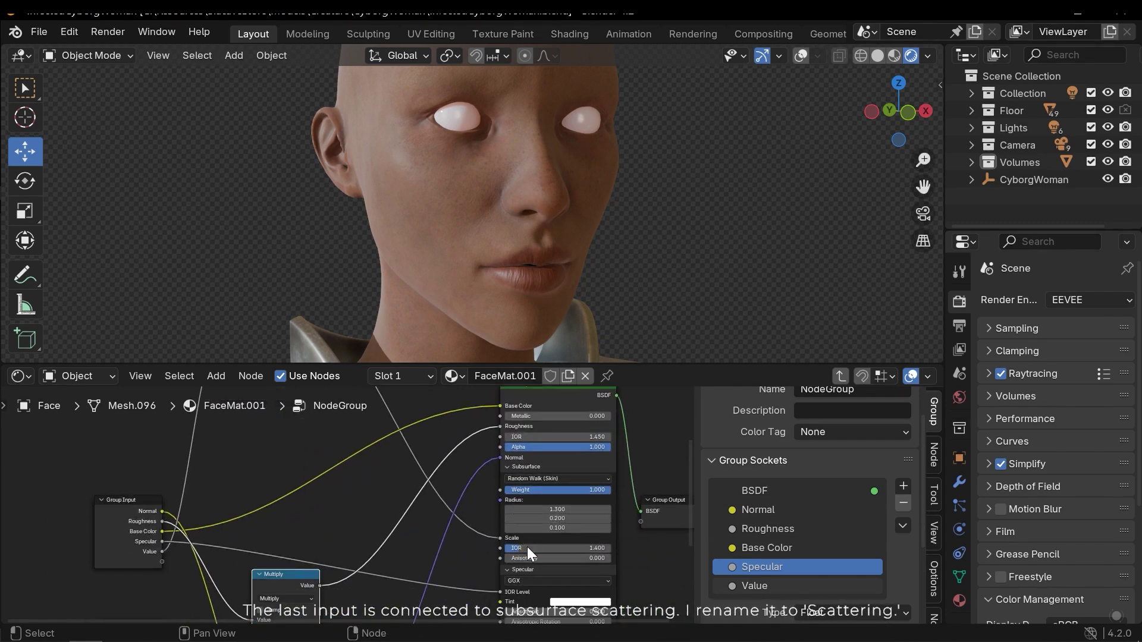
pyautogui.click(524, 467)
pyautogui.doubleClick(761, 586)
pyautogui.write('Scat')
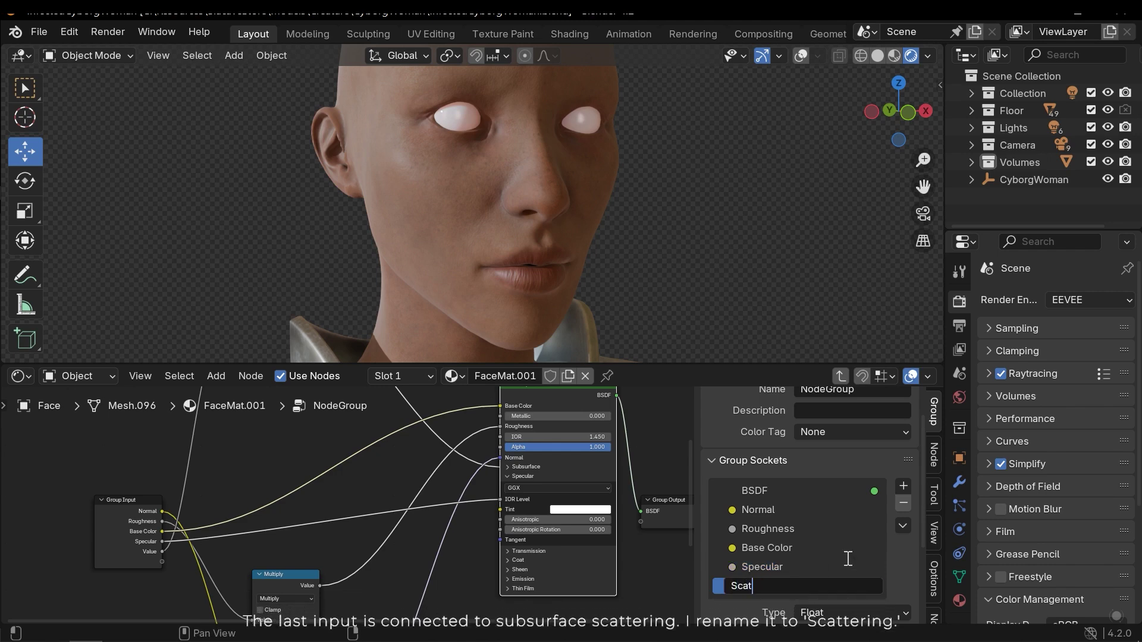
pyautogui.write('tering')
pyautogui.scroll(-4, 424, 412)
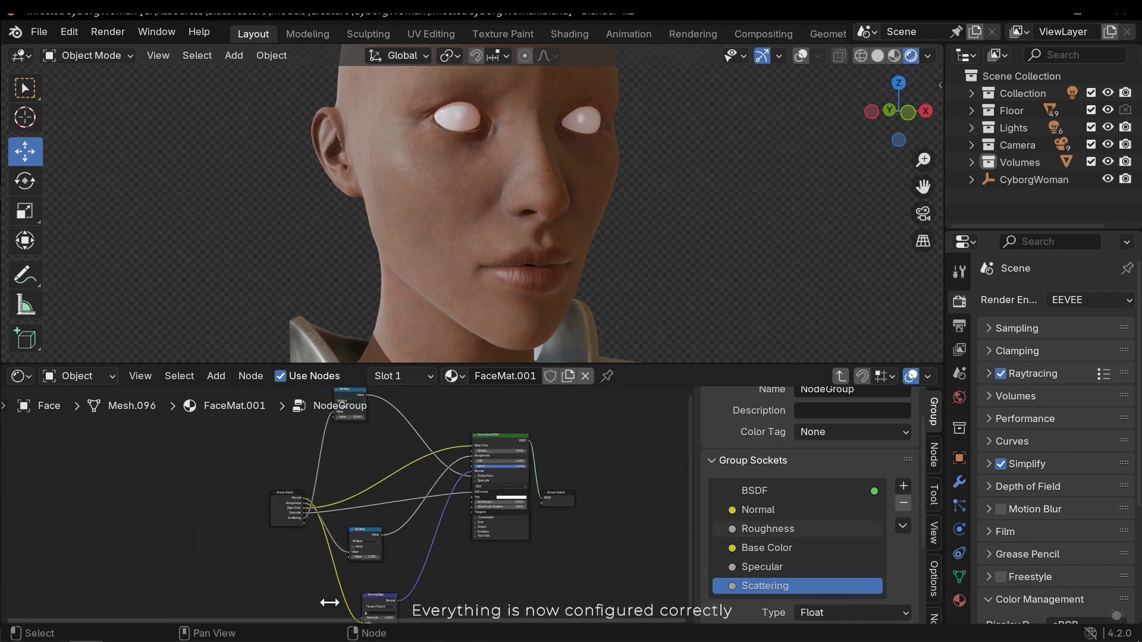
pyautogui.moveTo(333, 480); pyautogui.dragTo(531, 470, button='middle')
pyautogui.scroll(8, 465, 488)
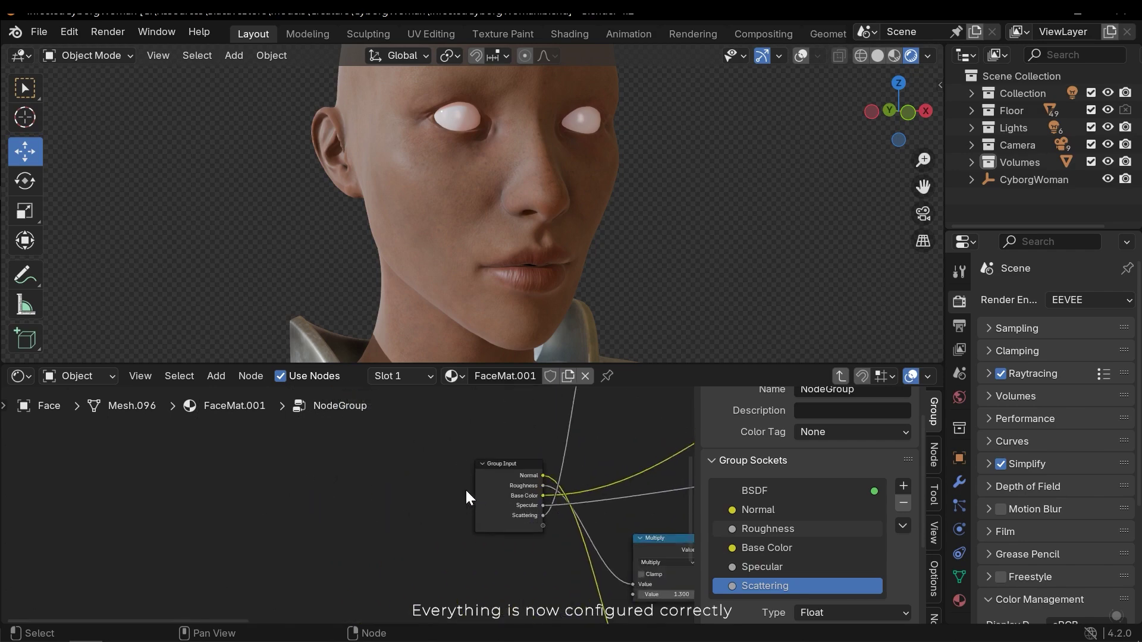
# - Examine the renamed input sockets by switching between the node group's interior and the material's node tree
pyautogui.click(491, 463)
pyautogui.moveTo(603, 455); pyautogui.dragTo(293, 484, button='middle')
pyautogui.press('Tab')
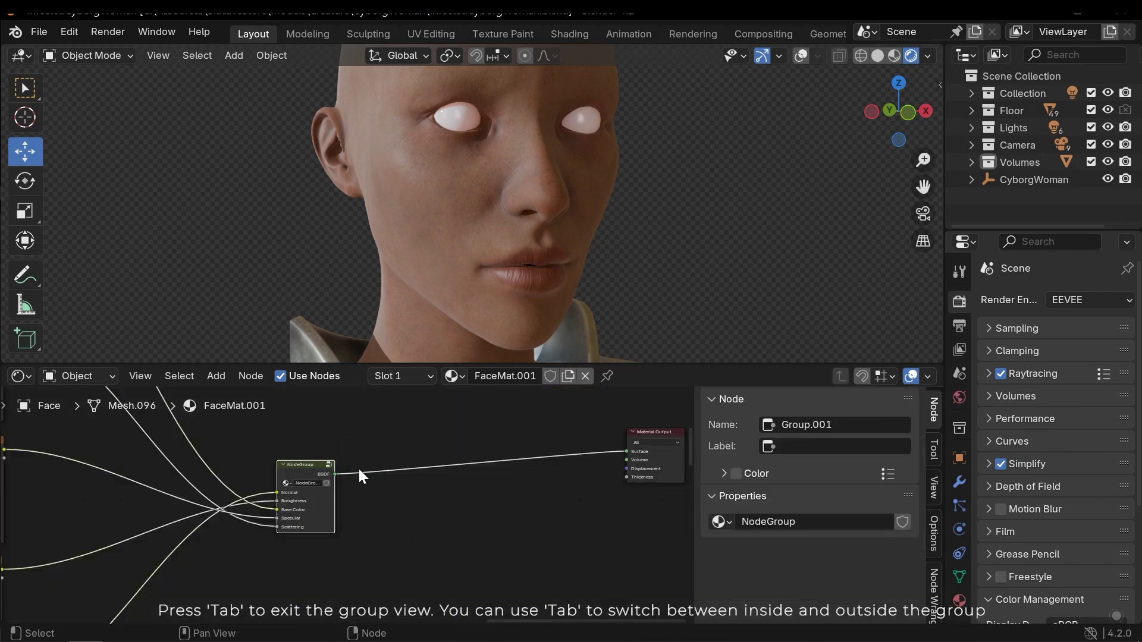
pyautogui.scroll(-2, 358, 466)
pyautogui.scroll(-2, 299, 542)
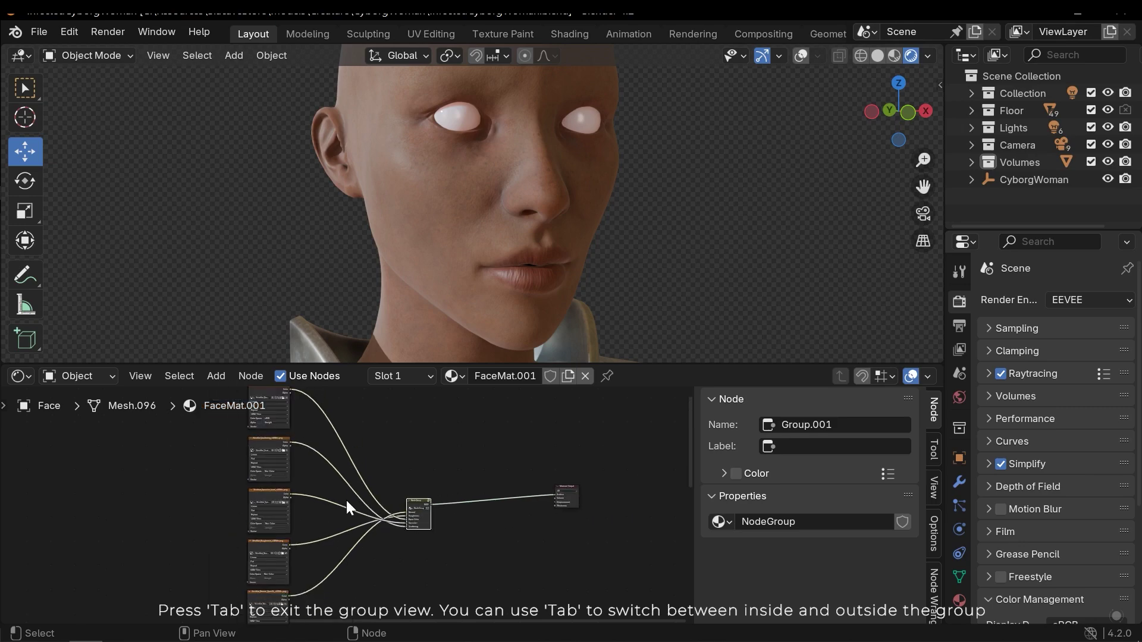
pyautogui.scroll(3, 357, 508)
pyautogui.press('Tab')
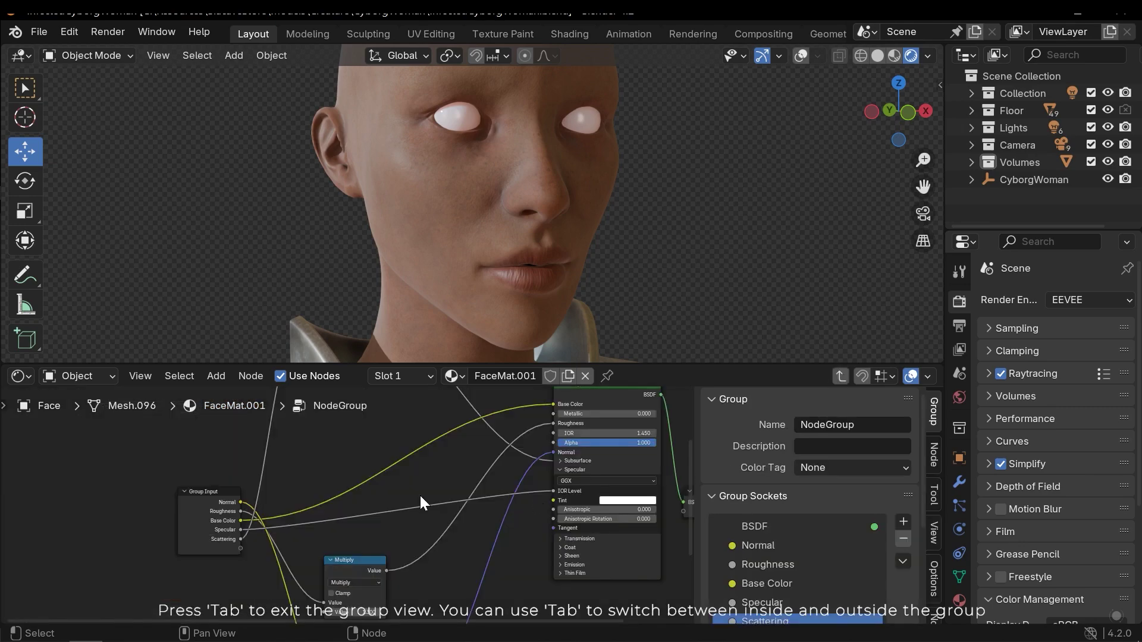
pyautogui.press('Tab')
pyautogui.scroll(3, 416, 500)
pyautogui.press('Tab')
pyautogui.scroll(3, 208, 482)
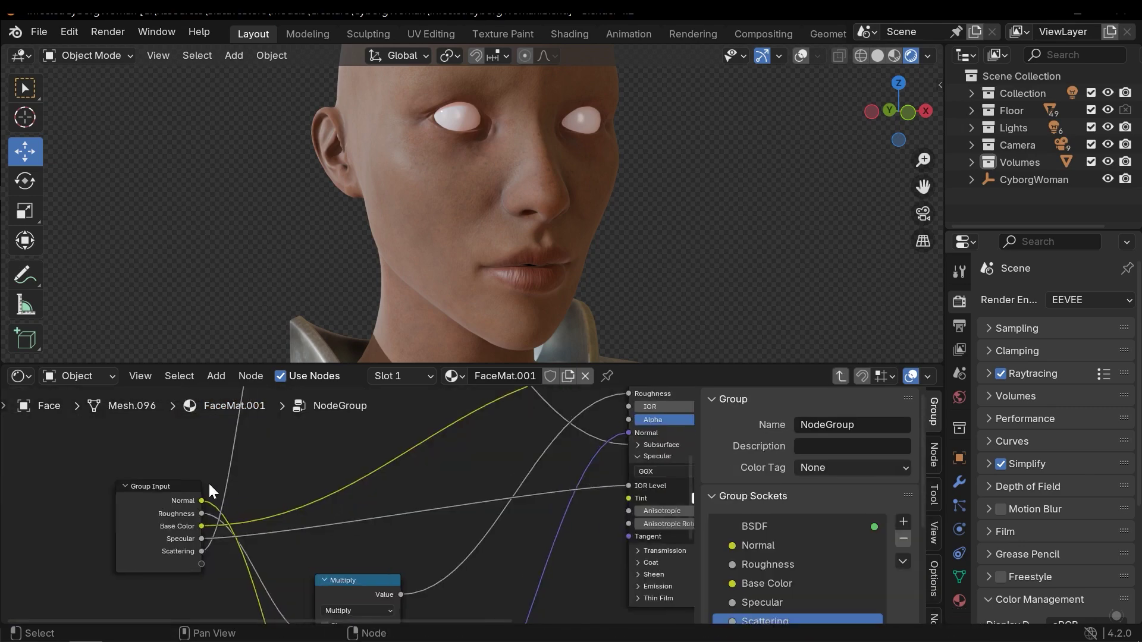
# - Rename the node group as SkinShader and return to the material's node tree
pyautogui.moveTo(223, 494); pyautogui.dragTo(476, 474, button='middle')
pyautogui.scroll(2, 416, 476)
pyautogui.click(386, 452)
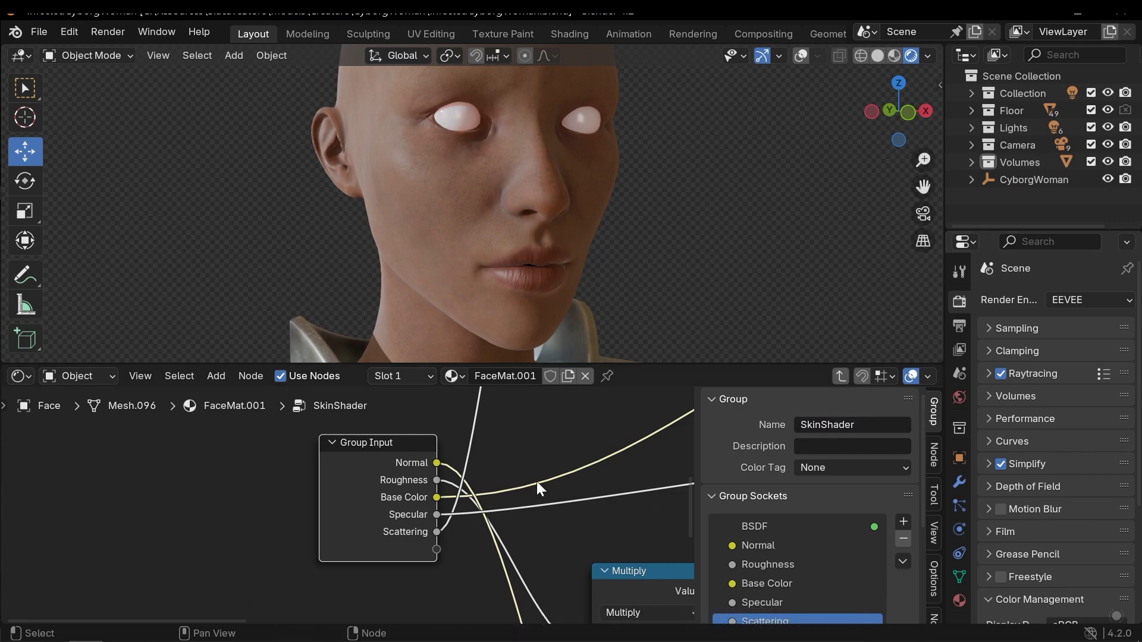
pyautogui.scroll(-3, 506, 482)
pyautogui.press('Tab')
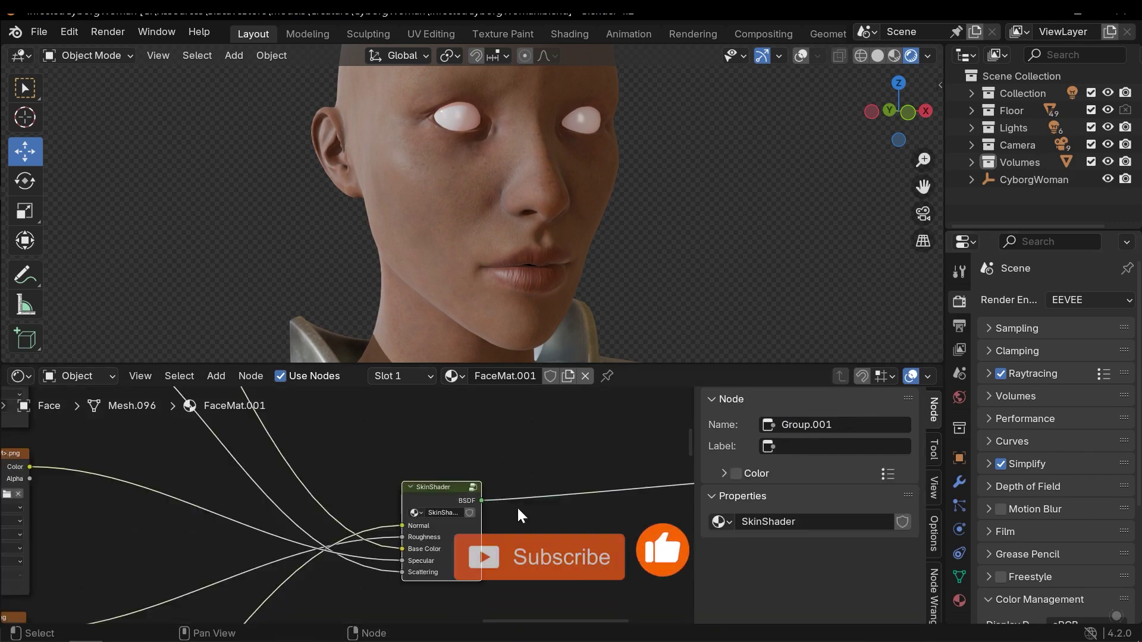
pyautogui.scroll(2, 514, 504)
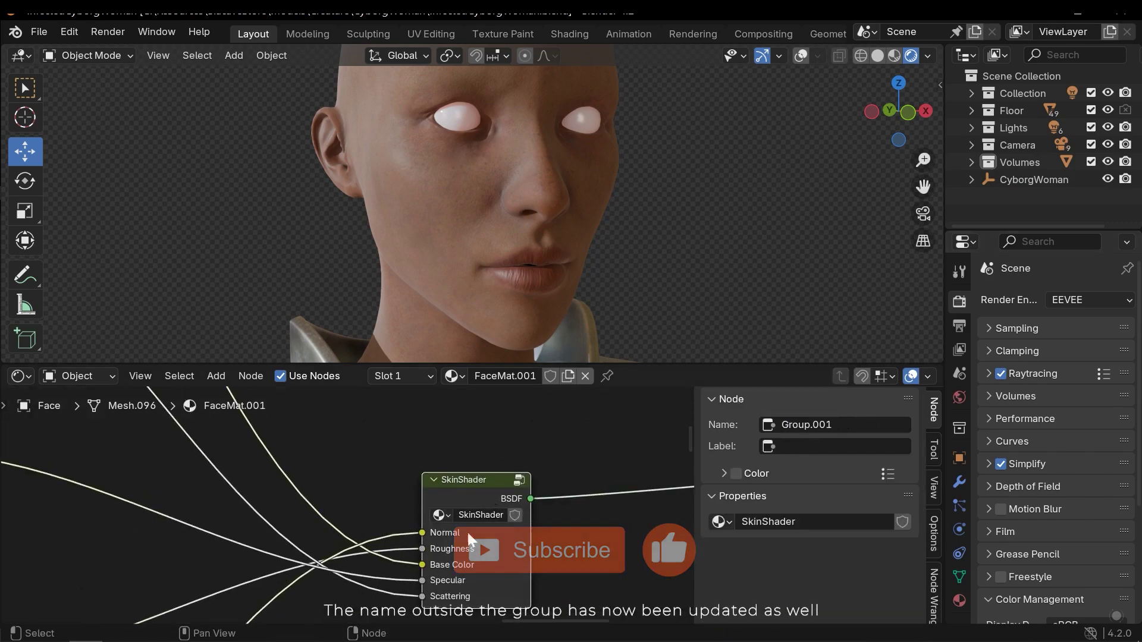
pyautogui.scroll(-1, 504, 465)
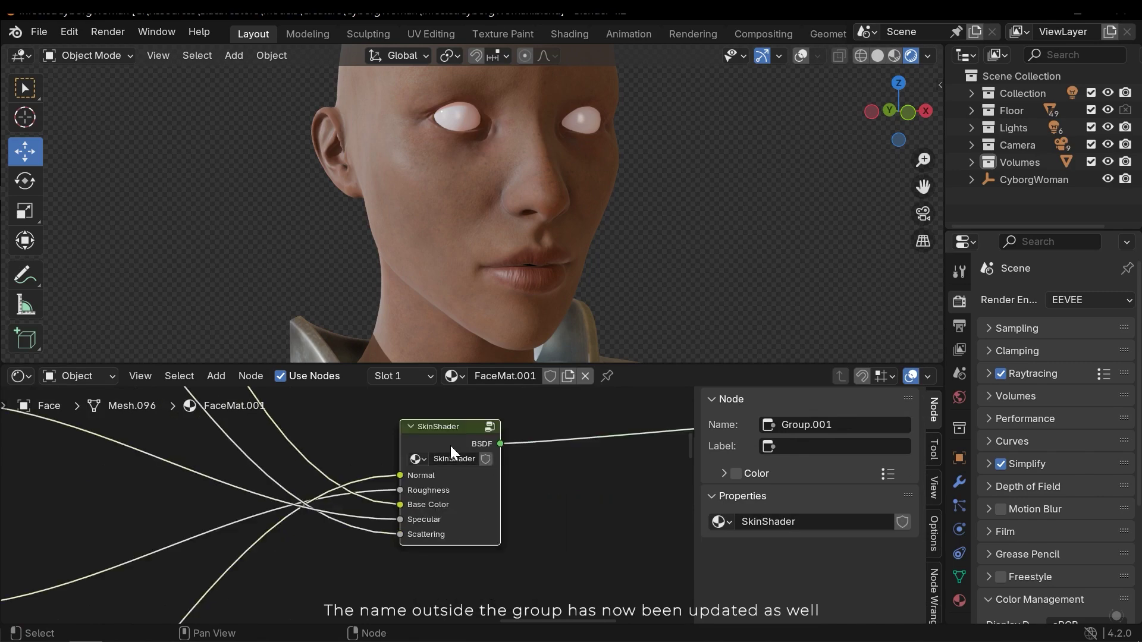
# - Search for "skin" among the nodes and add a second SkinShader group in the empty space below the existing texture nodes
pyautogui.scroll(-6, 472, 537)
pyautogui.moveTo(472, 537); pyautogui.dragTo(489, 402, button='middle')
pyautogui.moveTo(452, 506); pyautogui.dragTo(459, 384, button='middle')
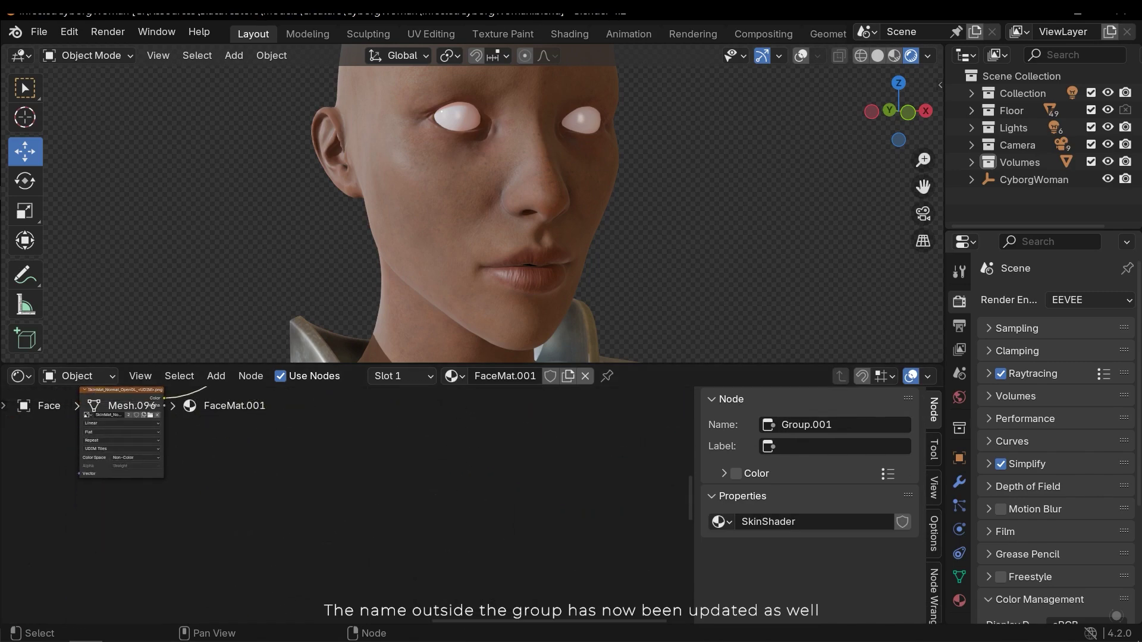
pyautogui.scroll(-6, 424, 506)
pyautogui.scroll(-4, 425, 506)
pyautogui.moveTo(446, 525); pyautogui.dragTo(410, 492, button='middle')
pyautogui.scroll(6, 389, 498)
pyautogui.hotkey('shift', 'a')
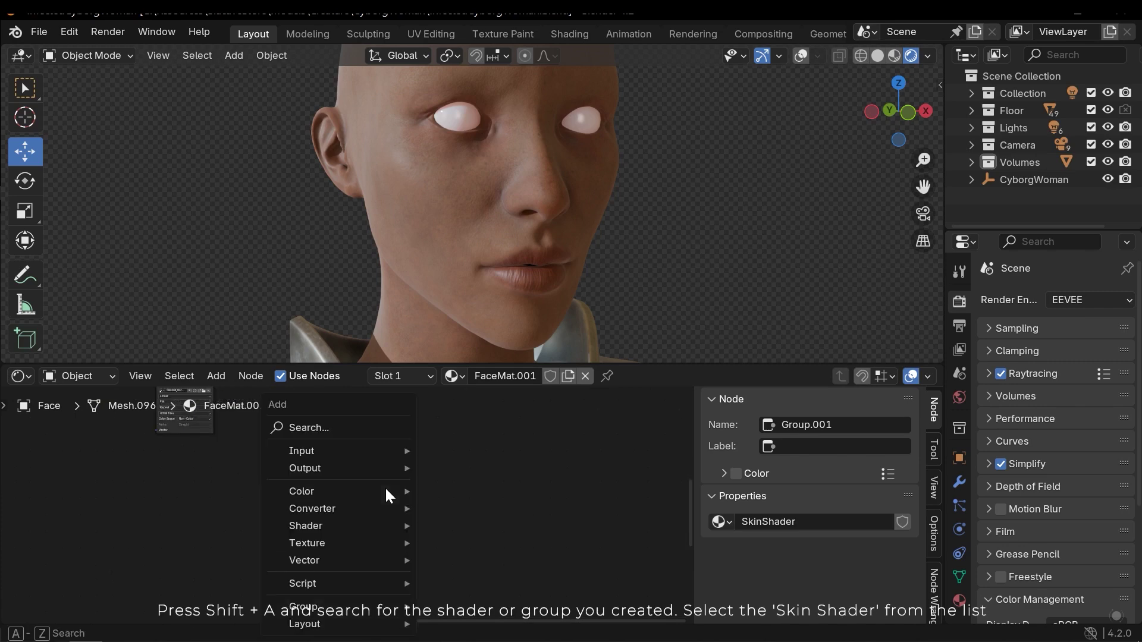
pyautogui.click(320, 428)
pyautogui.write('skin')
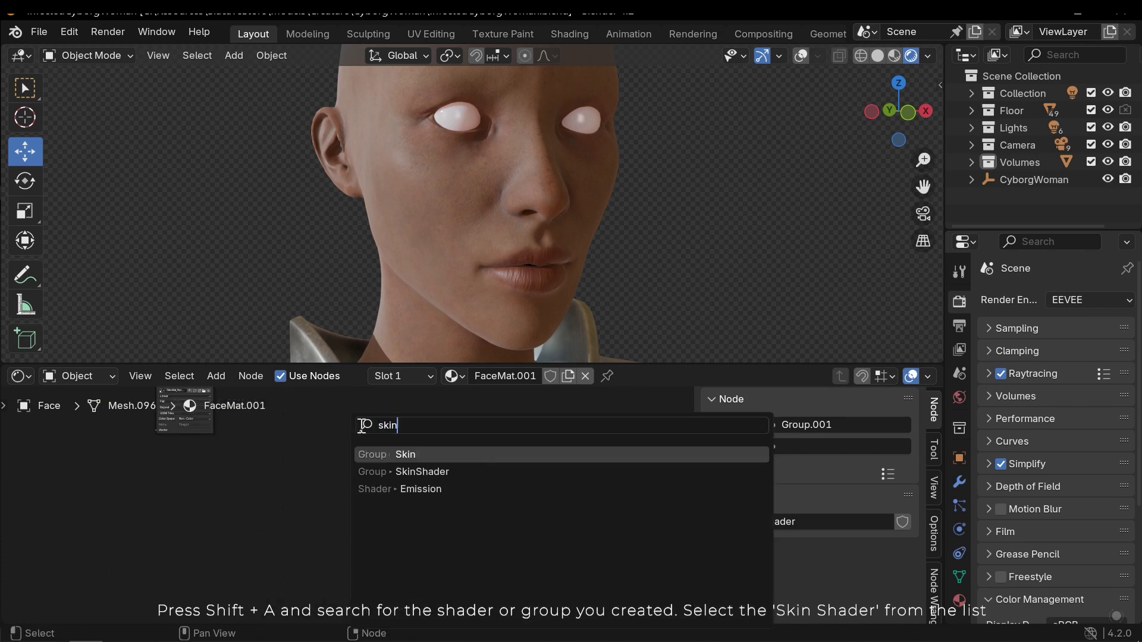
pyautogui.press('Return')
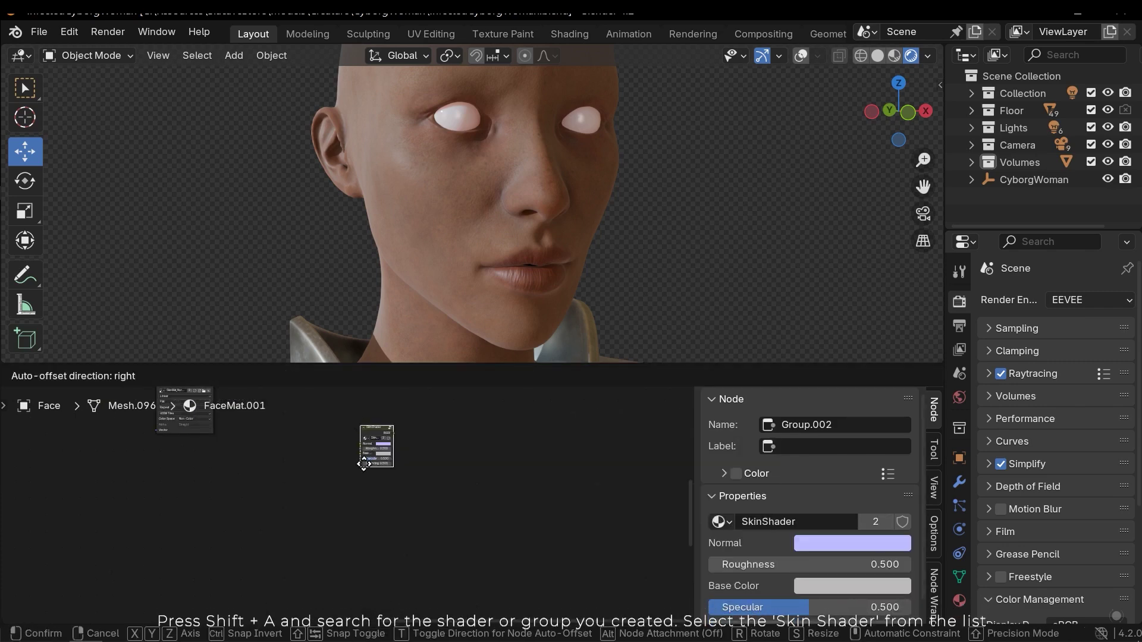
pyautogui.click(355, 527)
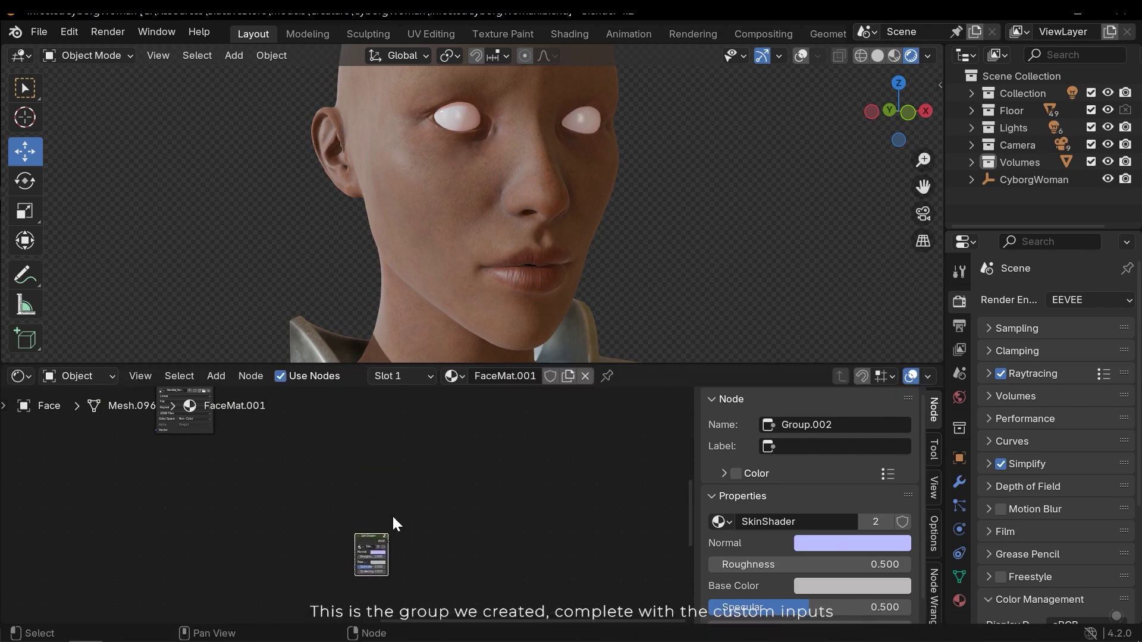
# - Inspect the second SkinShader group's inputs and internal nodes, and return to the material's node tree
pyautogui.scroll(5, 391, 515)
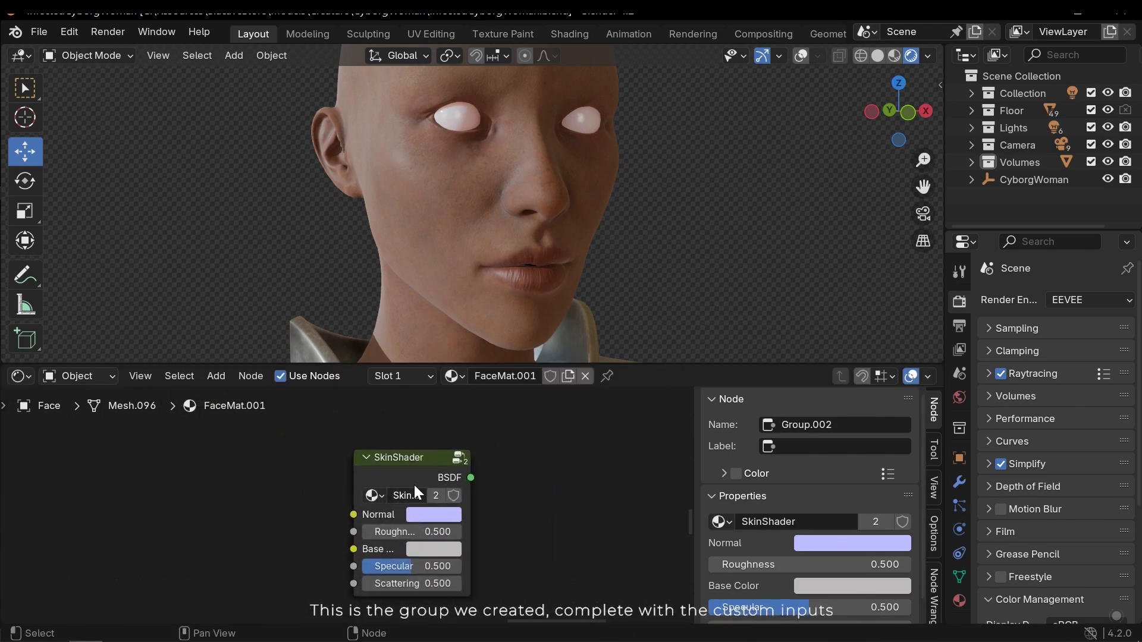
pyautogui.press('Tab')
pyautogui.scroll(-3, 470, 473)
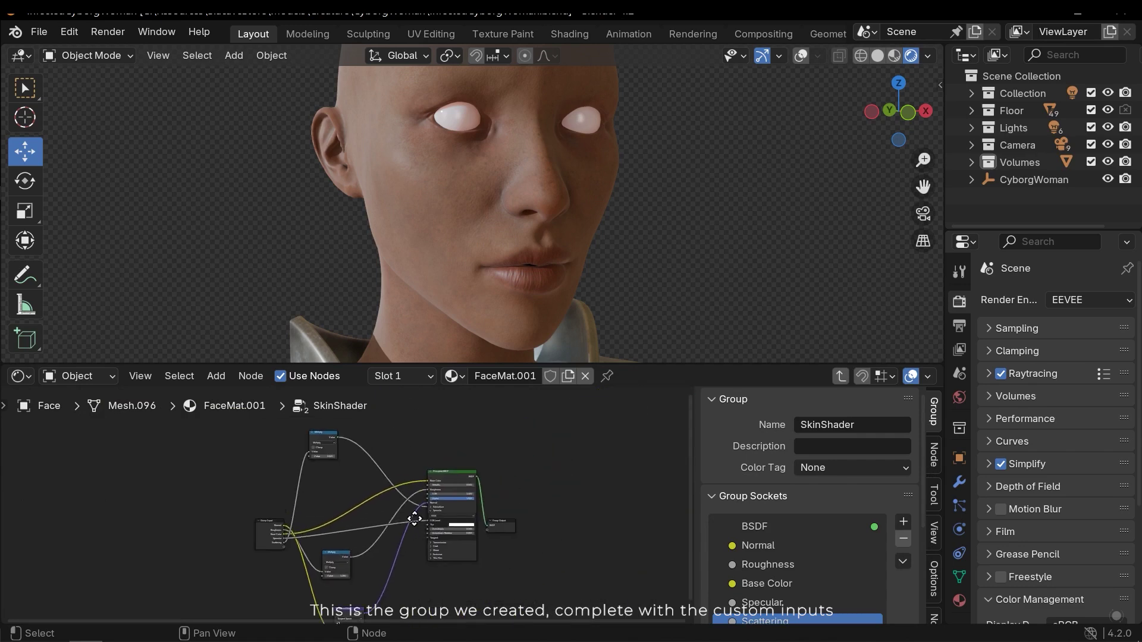
pyautogui.press('Tab')
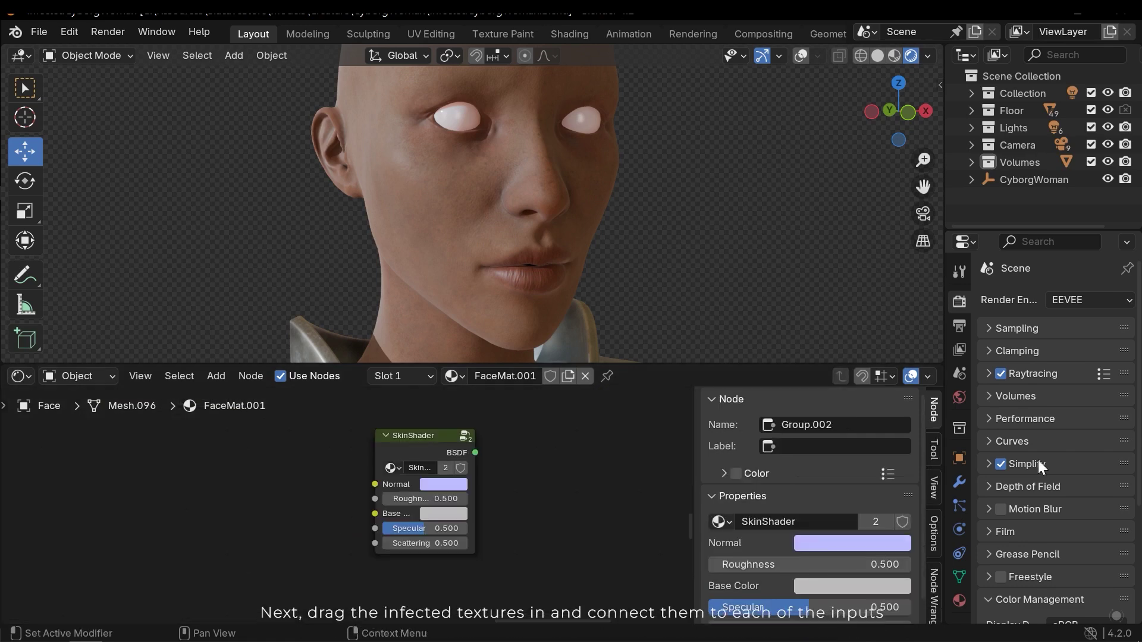
# - Switch to File Explorer's Infected textures folder, preview SkinMat_Base_color_1001.png, and return to Blender
pyautogui.scroll(-13, 516, 517)
pyautogui.moveTo(388, 483); pyautogui.dragTo(477, 525, button='middle')
pyautogui.hotkey('alt', 'Tab')
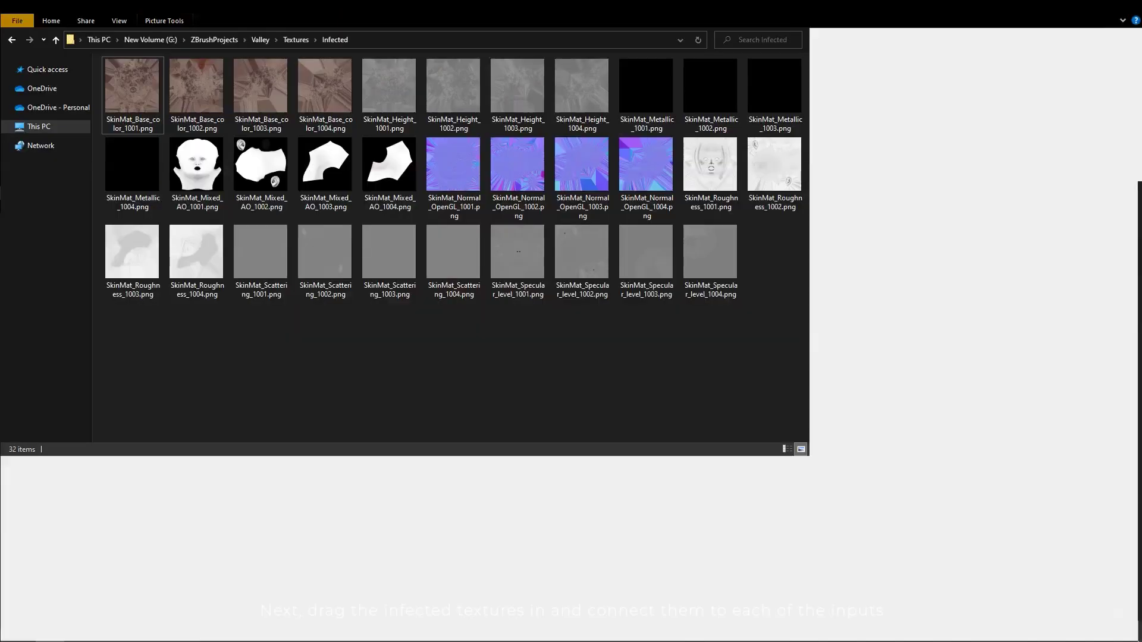
pyautogui.click(199, 134)
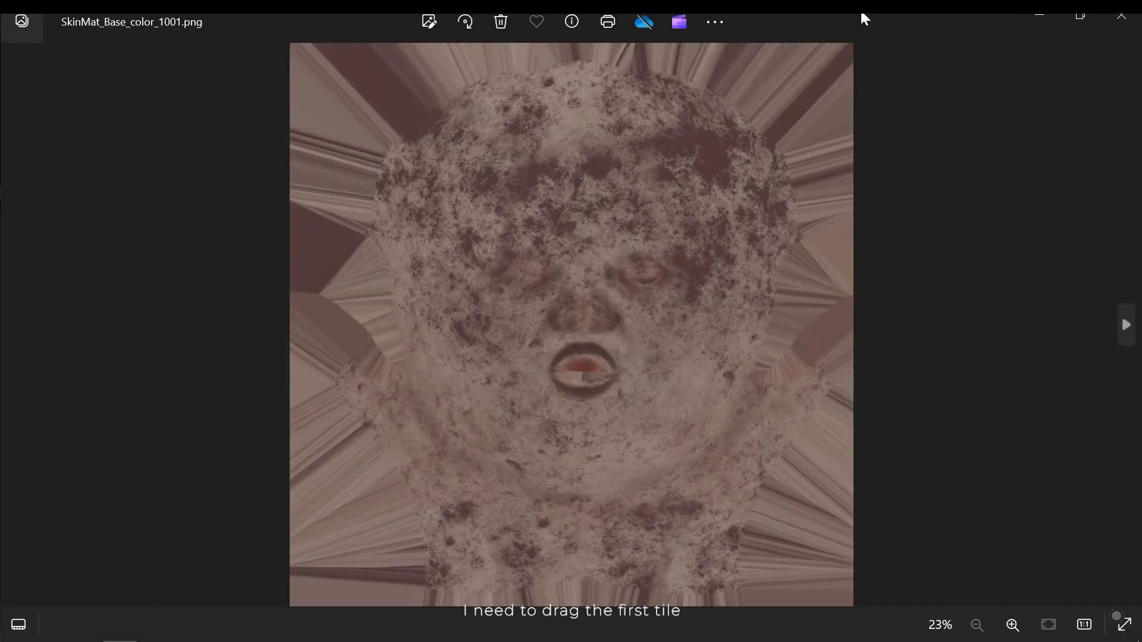
pyautogui.click(1120, 16)
pyautogui.hotkey('alt', 'Tab')
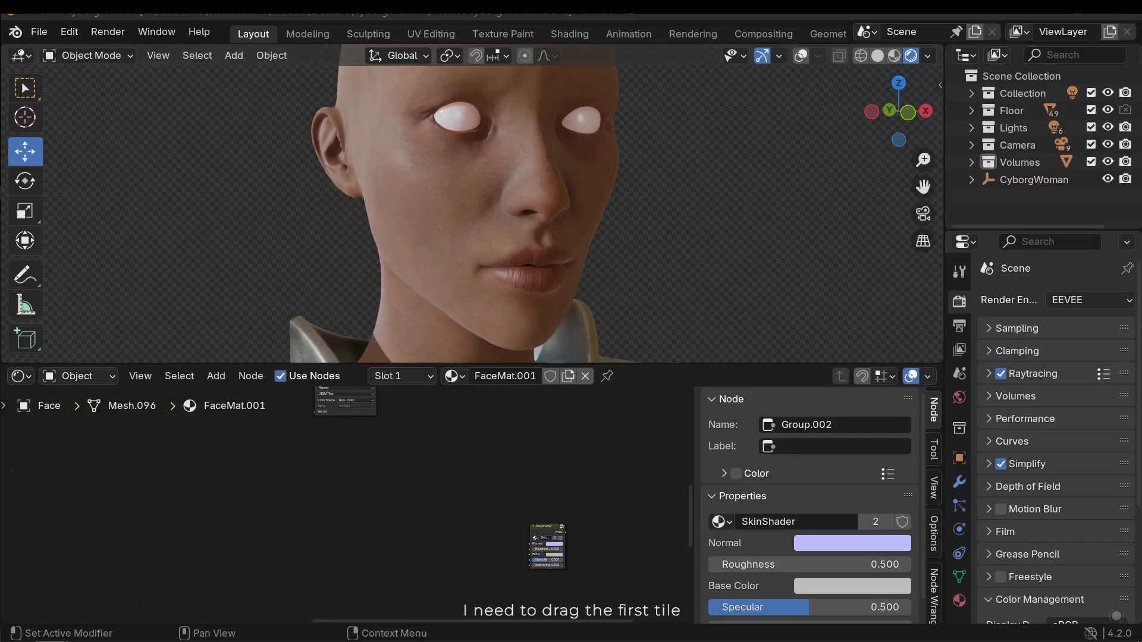
# - Import SkinMat_Base_color_1001.png as an image texture and place it beside the new SkinShader group, below the existing textures
pyautogui.moveTo(1141, 373); pyautogui.dragTo(379, 466)
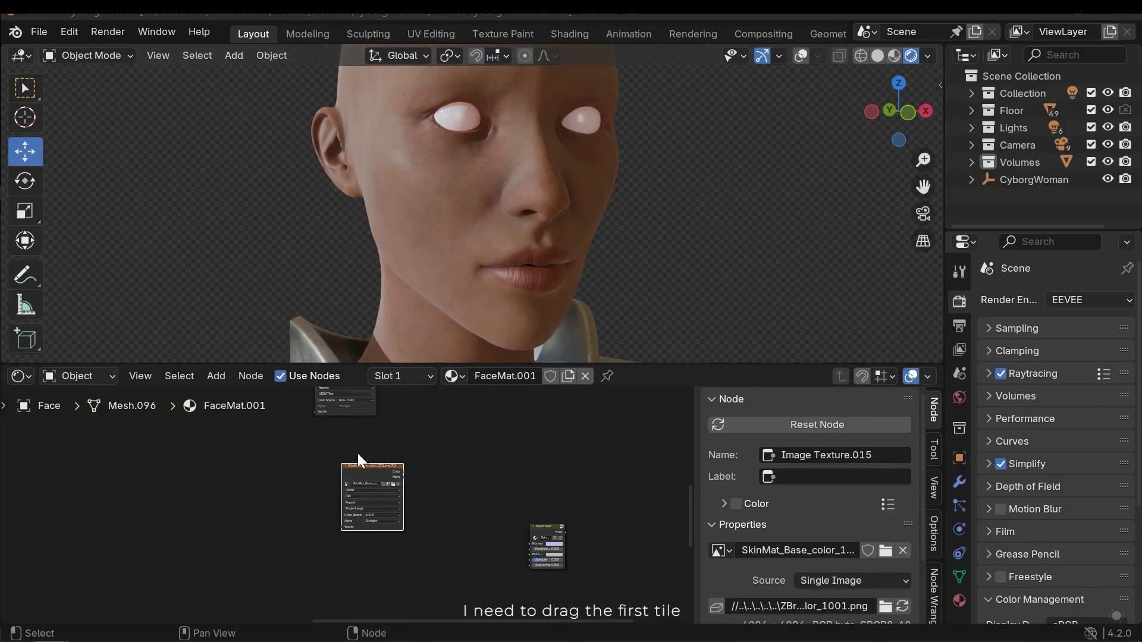
pyautogui.scroll(5, 358, 454)
pyautogui.moveTo(455, 548); pyautogui.dragTo(461, 564, button='middle')
pyautogui.moveTo(461, 564); pyautogui.dragTo(395, 468)
# - Configure the infected base color texture as sRGB with UDIM Tiles and connect its Color output to the new SkinShader's Base Color
pyautogui.click(399, 579)
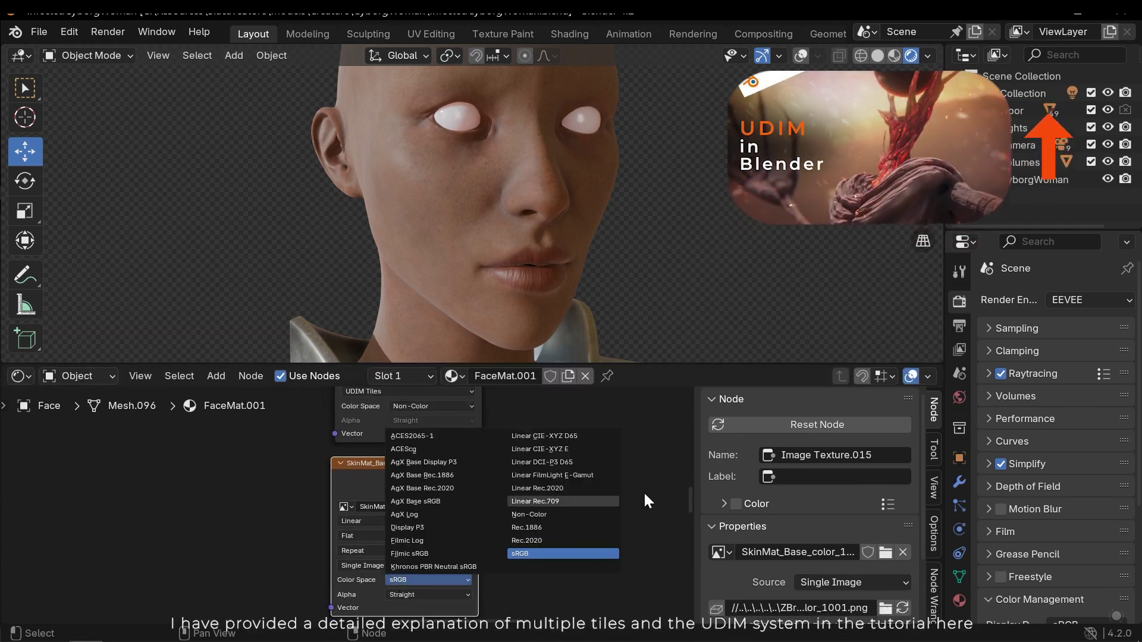
pyautogui.click(598, 551)
pyautogui.moveTo(573, 578); pyautogui.dragTo(490, 500, button='middle')
pyautogui.click(280, 486)
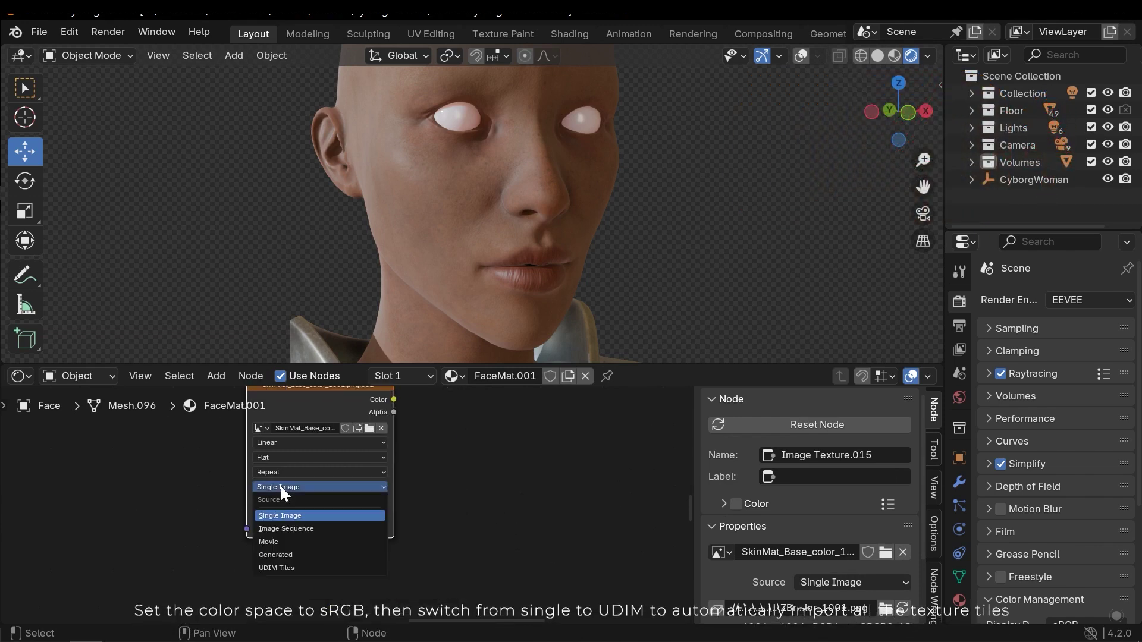
pyautogui.click(294, 568)
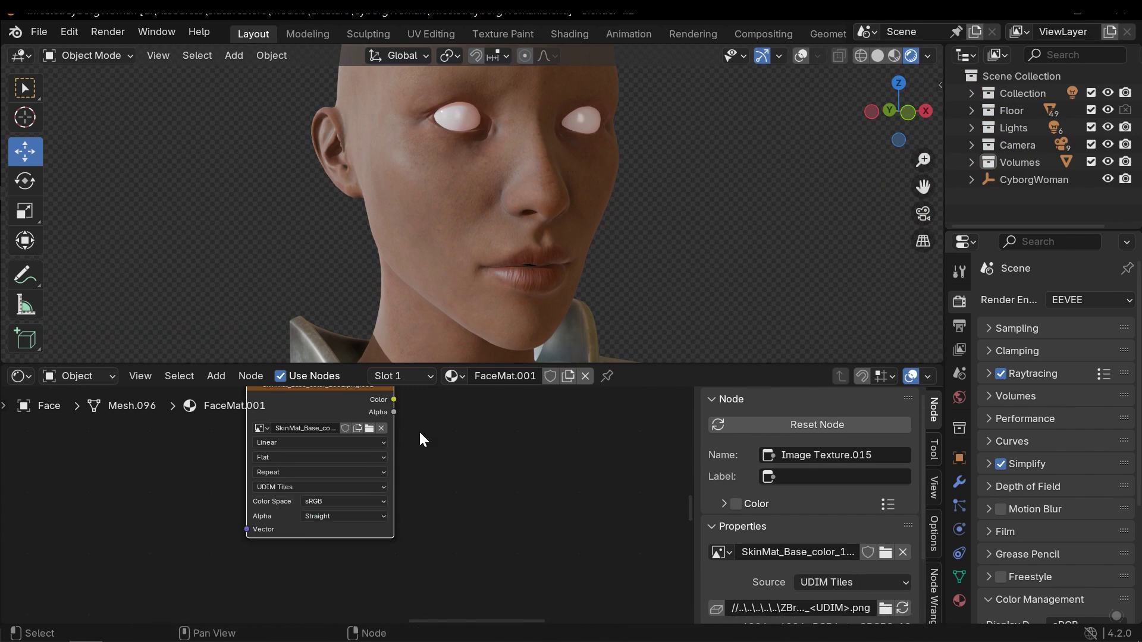
pyautogui.moveTo(375, 427); pyautogui.dragTo(432, 579)
pyautogui.moveTo(312, 469); pyautogui.dragTo(537, 474, button='middle')
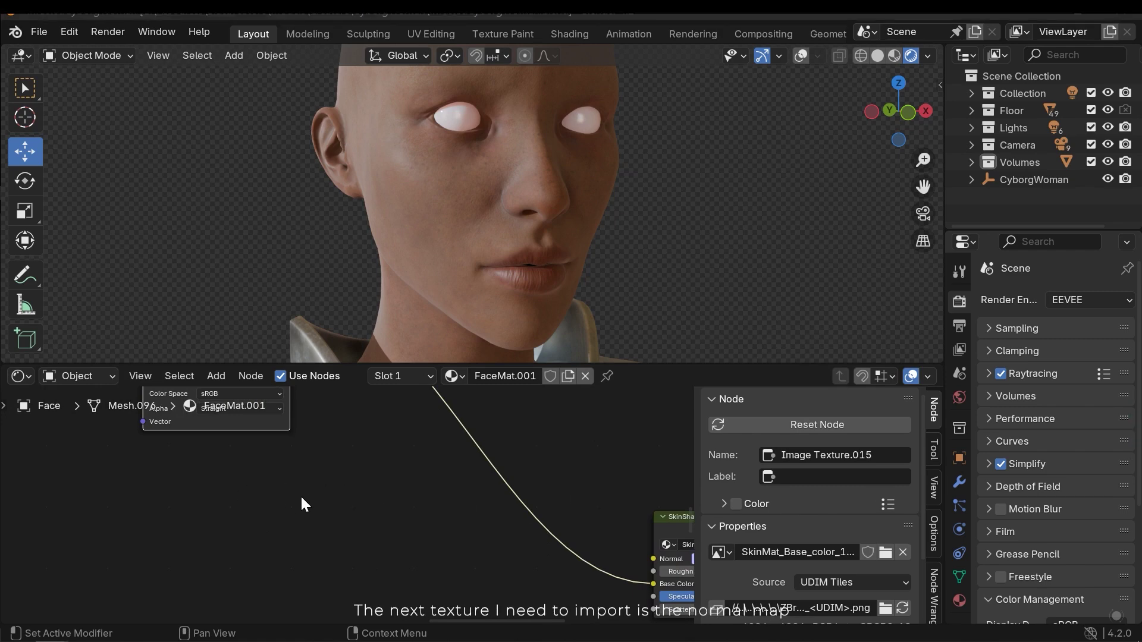
# - Import SkinMat_Normal_OpenGL_1001.png as an image texture and place it below the infected base color texture
pyautogui.moveTo(302, 497); pyautogui.dragTo(224, 473)
pyautogui.moveTo(298, 490); pyautogui.dragTo(484, 480, button='middle')
pyautogui.scroll(3, 484, 480)
pyautogui.moveTo(542, 465); pyautogui.dragTo(445, 450)
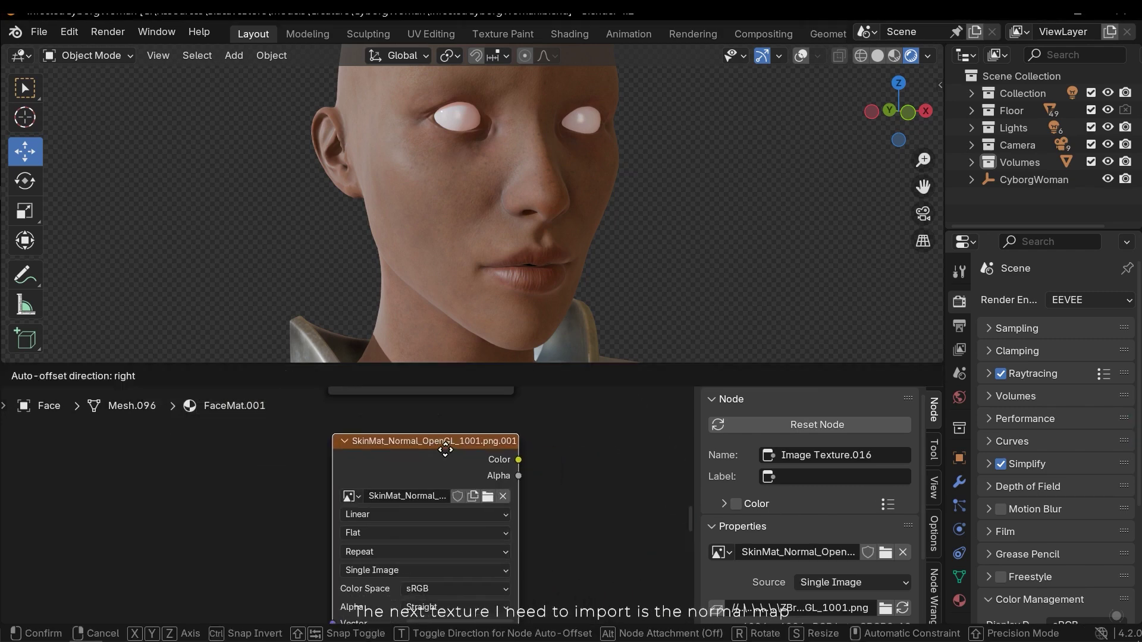
pyautogui.click(441, 441)
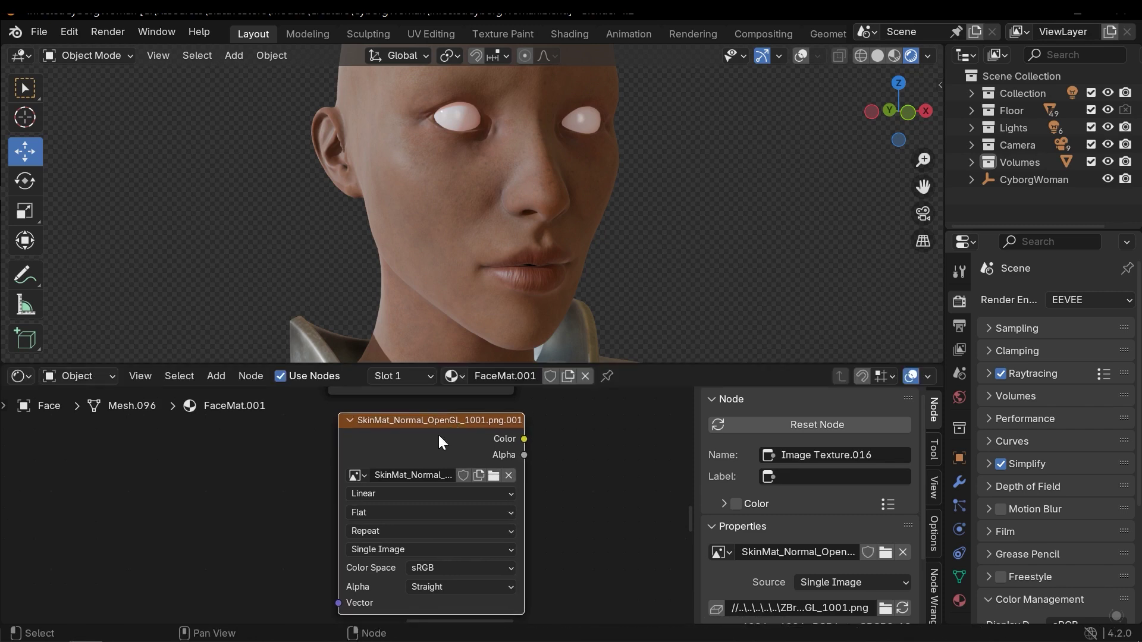
# - Configure the infected normal texture as Non-Color with UDIM Tiles and connect its Color output to the new SkinShader's Normal
pyautogui.click(457, 565)
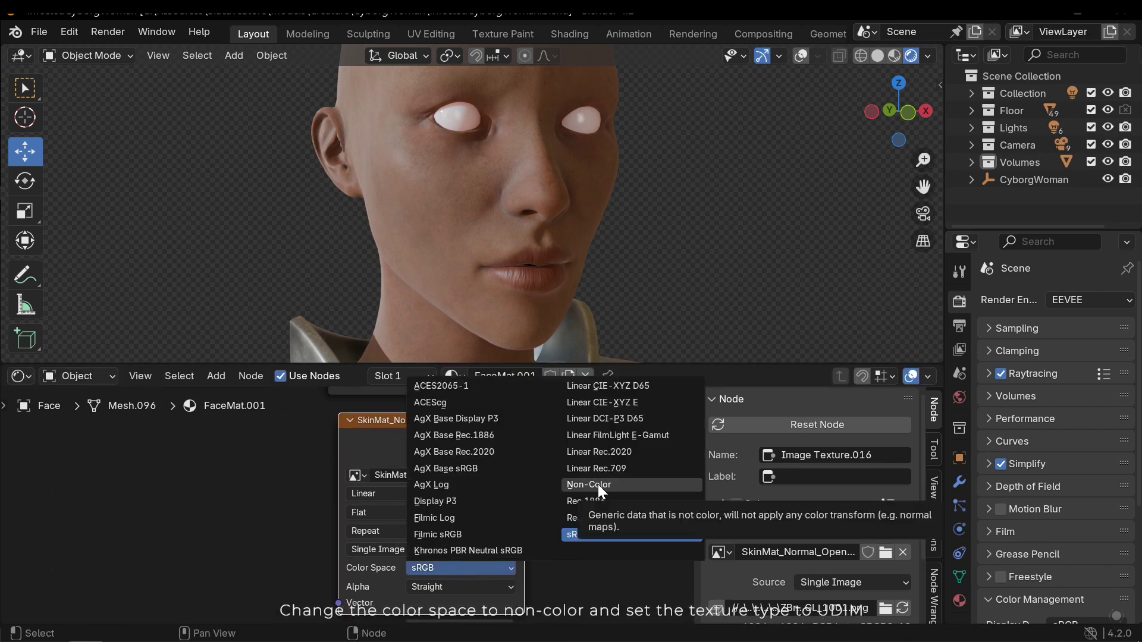
pyautogui.press('Return')
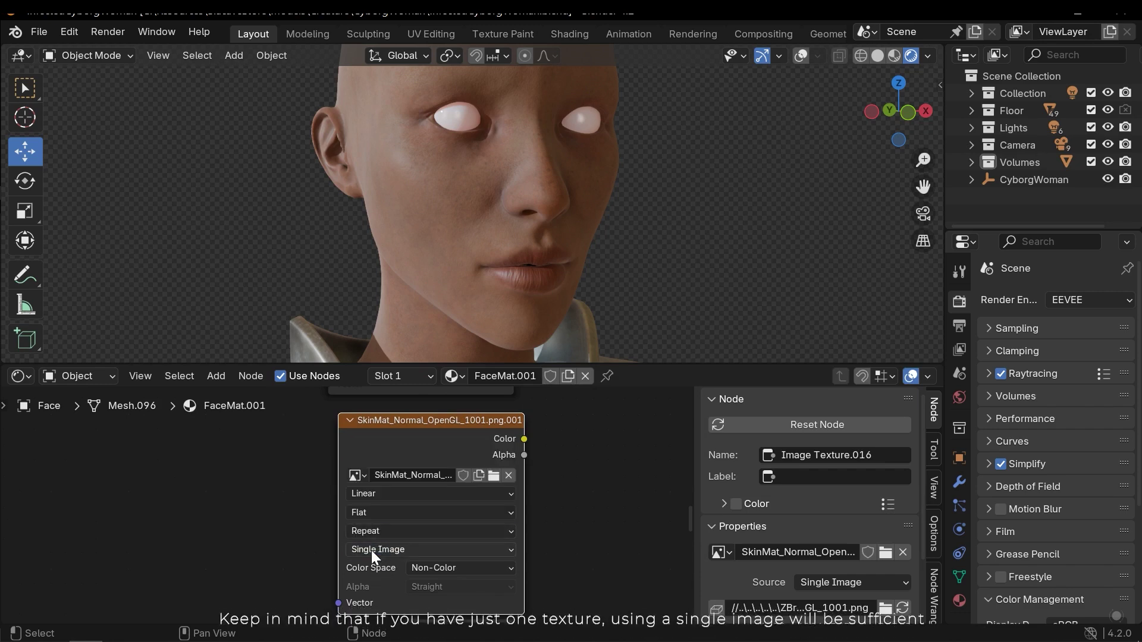
pyautogui.click(372, 549)
pyautogui.click(375, 532)
pyautogui.scroll(-2, 542, 505)
pyautogui.moveTo(542, 505); pyautogui.dragTo(292, 483, button='middle')
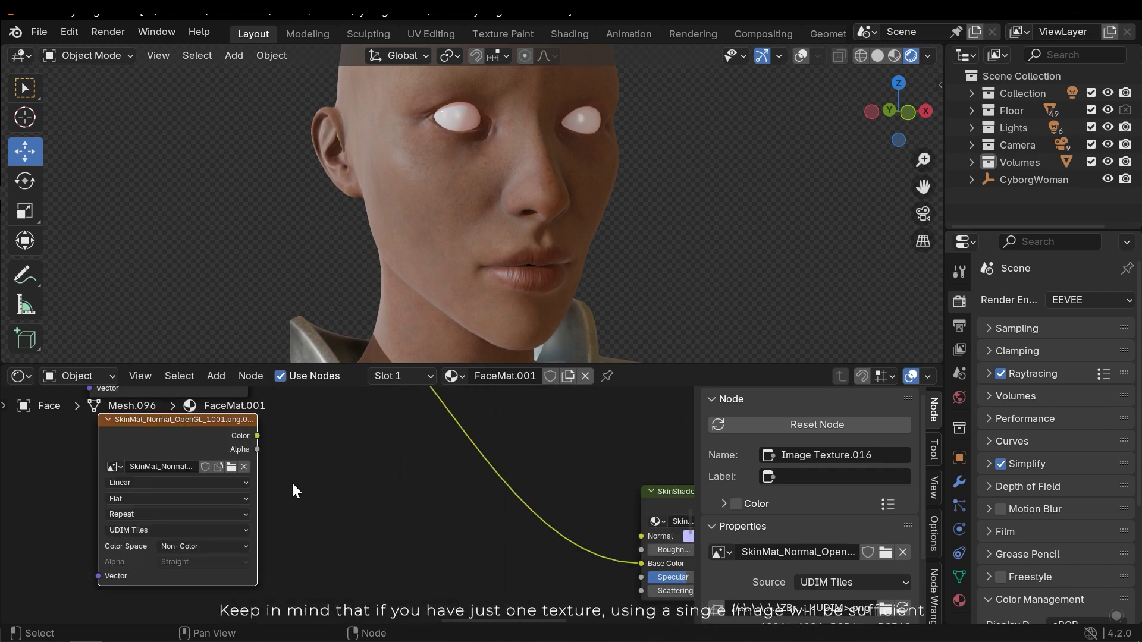
pyautogui.moveTo(251, 430); pyautogui.dragTo(634, 531)
# - Import SkinMat_Roughness_1001.png as an image texture and place it directly below the infected normal texture
pyautogui.moveTo(540, 488); pyautogui.dragTo(547, 452, button='middle')
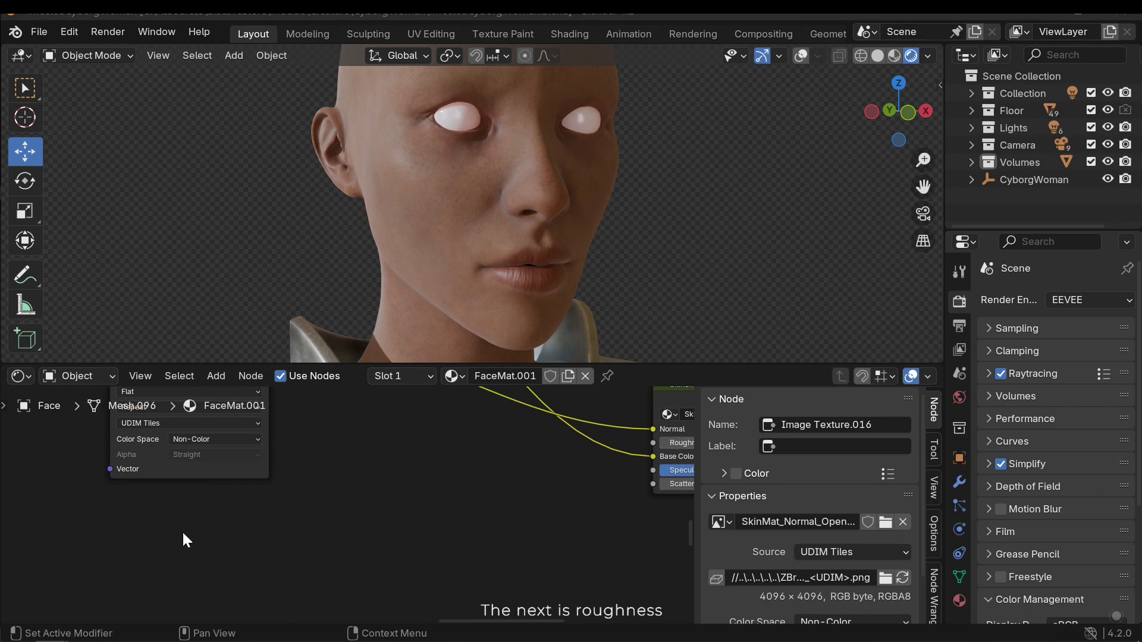
pyautogui.moveTo(216, 522); pyautogui.dragTo(203, 500)
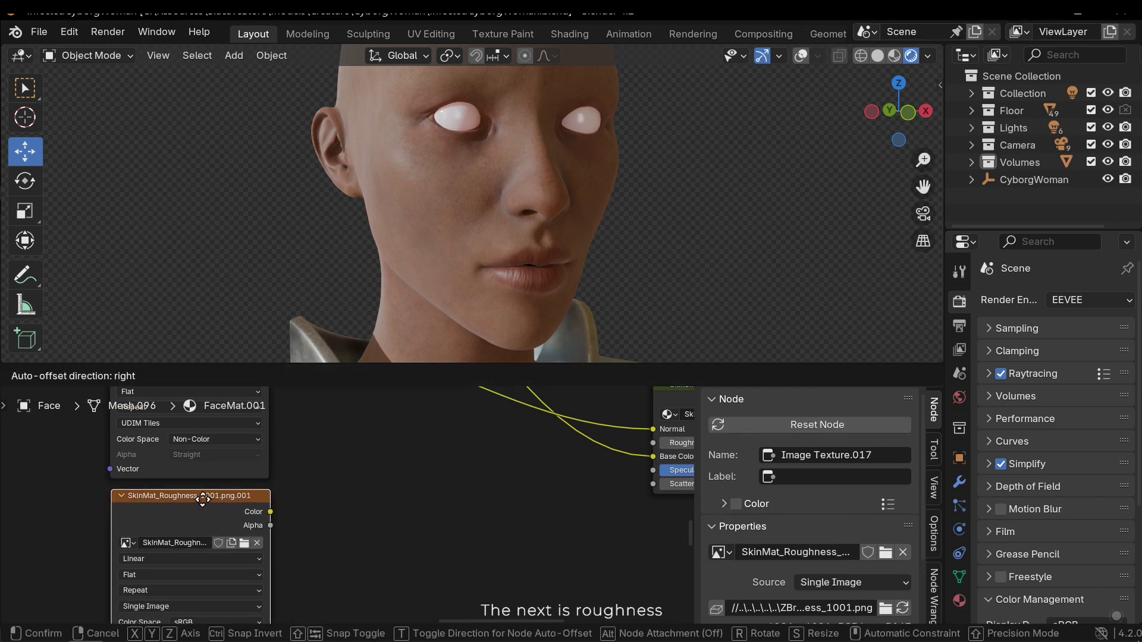
pyautogui.click(202, 500)
# - Configure the infected roughness texture as Non-Color with UDIM Tiles and connect its Color output to the new SkinShader's Roughness
pyautogui.click(214, 528)
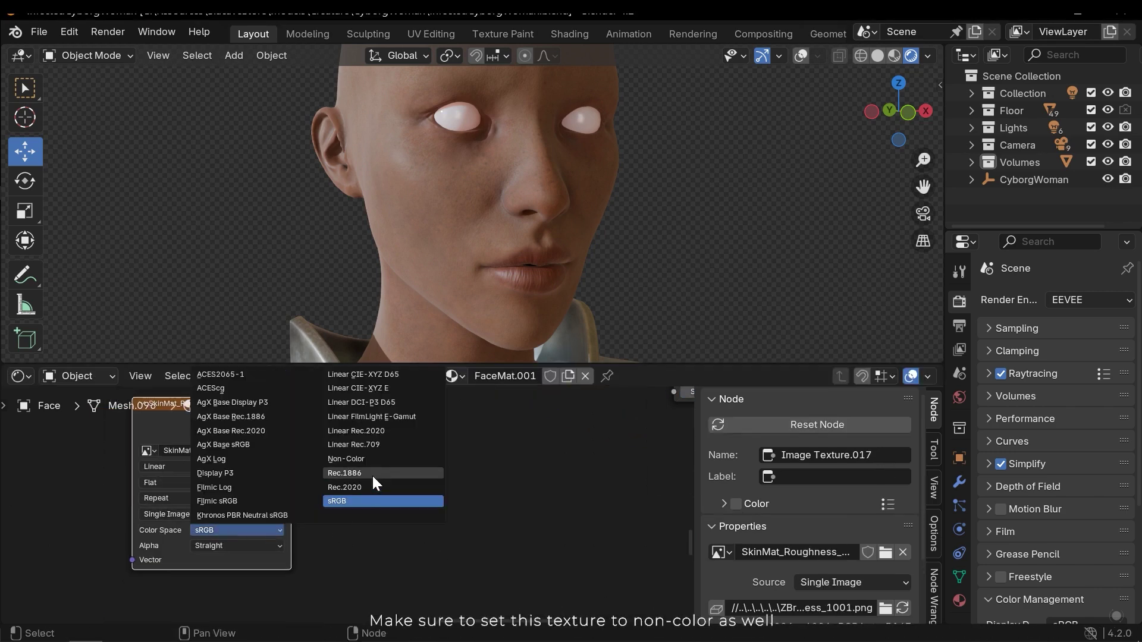
pyautogui.click(345, 458)
pyautogui.click(172, 511)
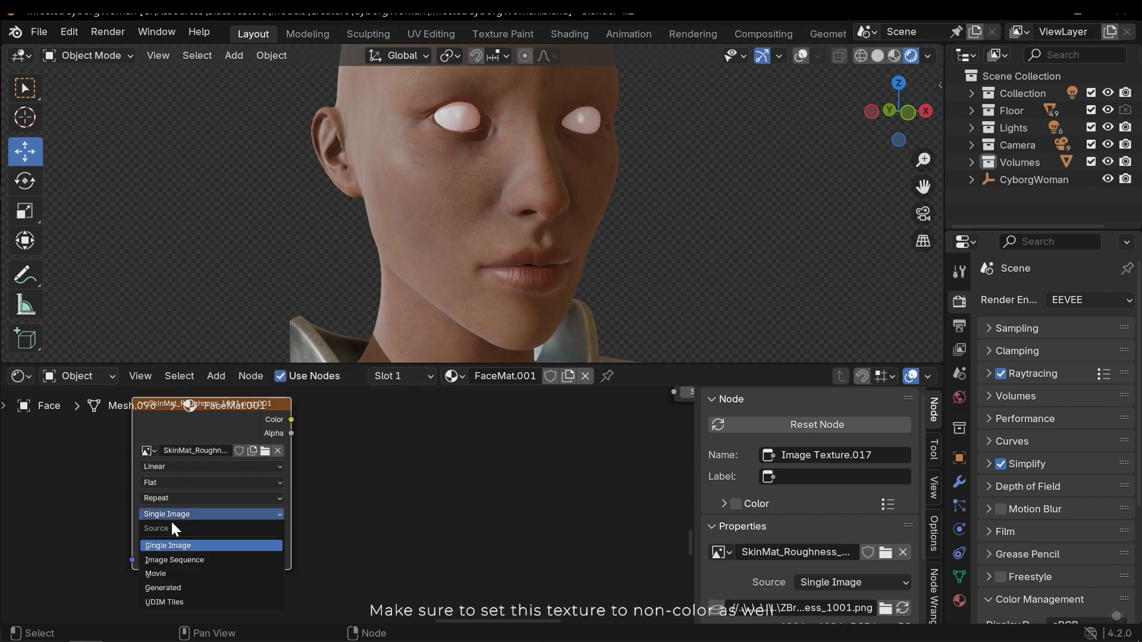
pyautogui.click(170, 601)
pyautogui.moveTo(321, 520); pyautogui.dragTo(259, 569, button='middle')
pyautogui.moveTo(148, 514); pyautogui.dragTo(529, 446)
# - Import SkinMat_Specular_level_1001.png as an image texture and place it directly below the infected roughness texture
pyautogui.moveTo(487, 496); pyautogui.dragTo(587, 578, button='middle')
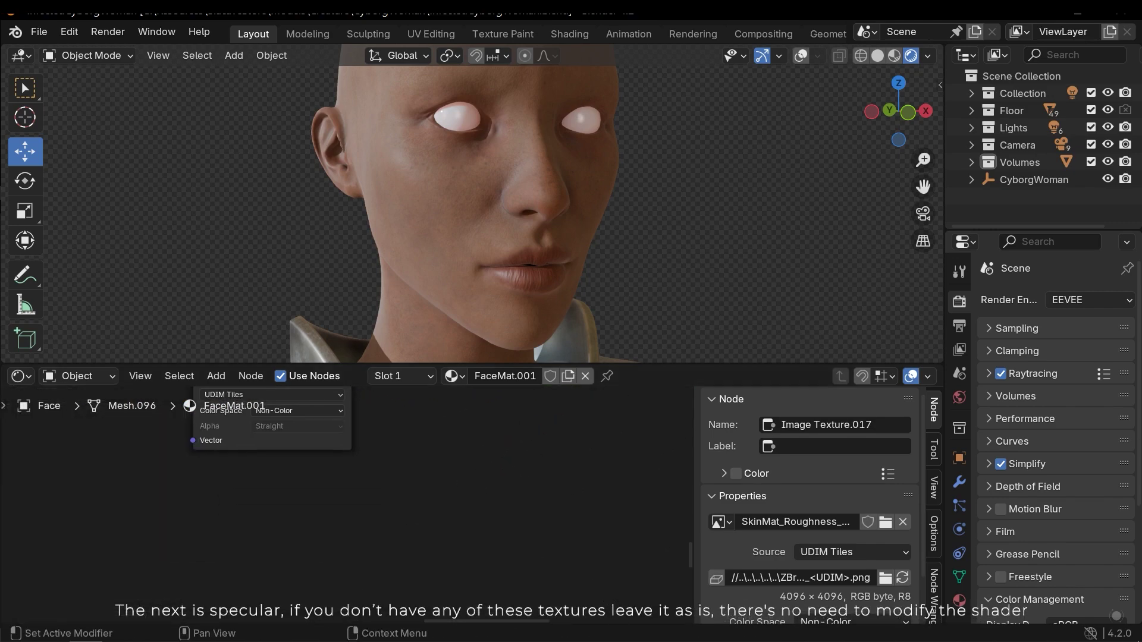
pyautogui.moveTo(714, 559); pyautogui.dragTo(208, 459)
# - Configure the infected specular texture as Non-Color with UDIM Tiles and connect its Color output to the new SkinShader's Specular
pyautogui.click(343, 591)
pyautogui.click(250, 575)
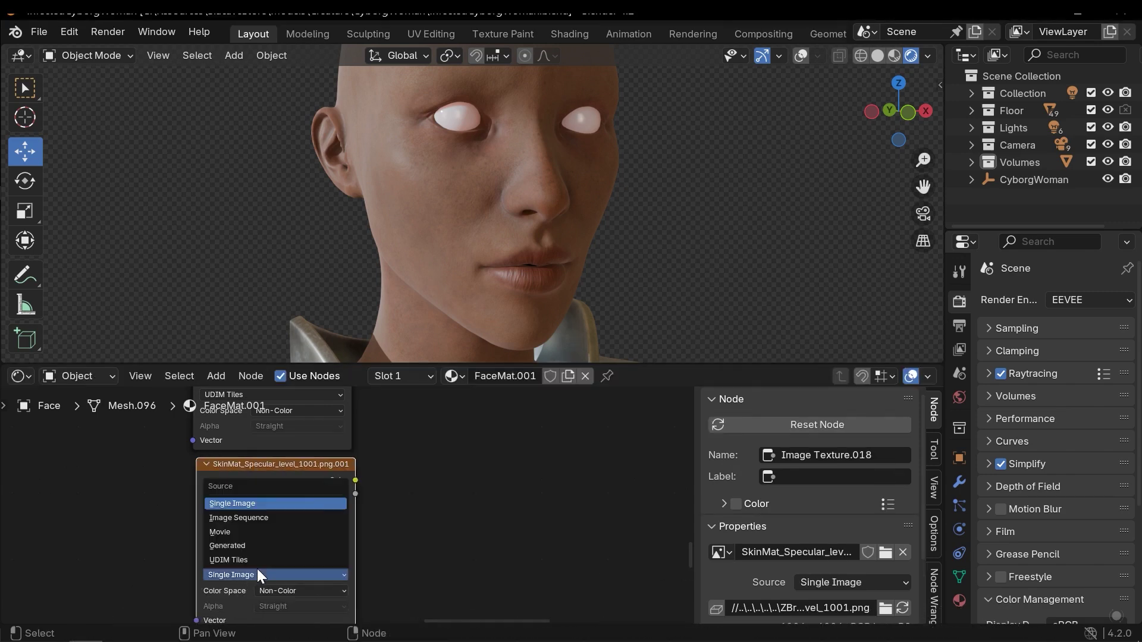
pyautogui.click(257, 562)
pyautogui.moveTo(427, 473); pyautogui.dragTo(253, 543, button='middle')
pyautogui.moveTo(189, 562); pyautogui.dragTo(562, 522)
# - Import SkinMat_Scattering_1001.png as an image texture and place it directly below the infected specular texture
pyautogui.moveTo(516, 566); pyautogui.dragTo(52, 617, button='middle')
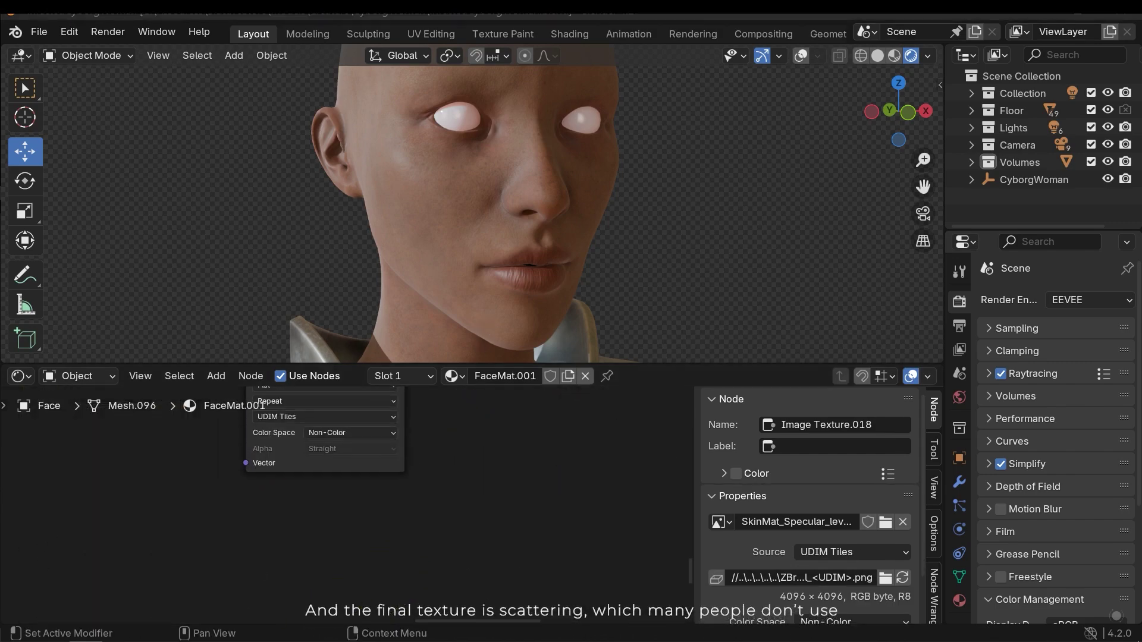
pyautogui.moveTo(232, 520); pyautogui.dragTo(334, 501)
pyautogui.moveTo(502, 552); pyautogui.dragTo(455, 512, button='middle')
# - Configure the infected scattering texture as Non-Color with UDIM Tiles and connect its Color output to the new SkinShader's Scattering
pyautogui.click(279, 575)
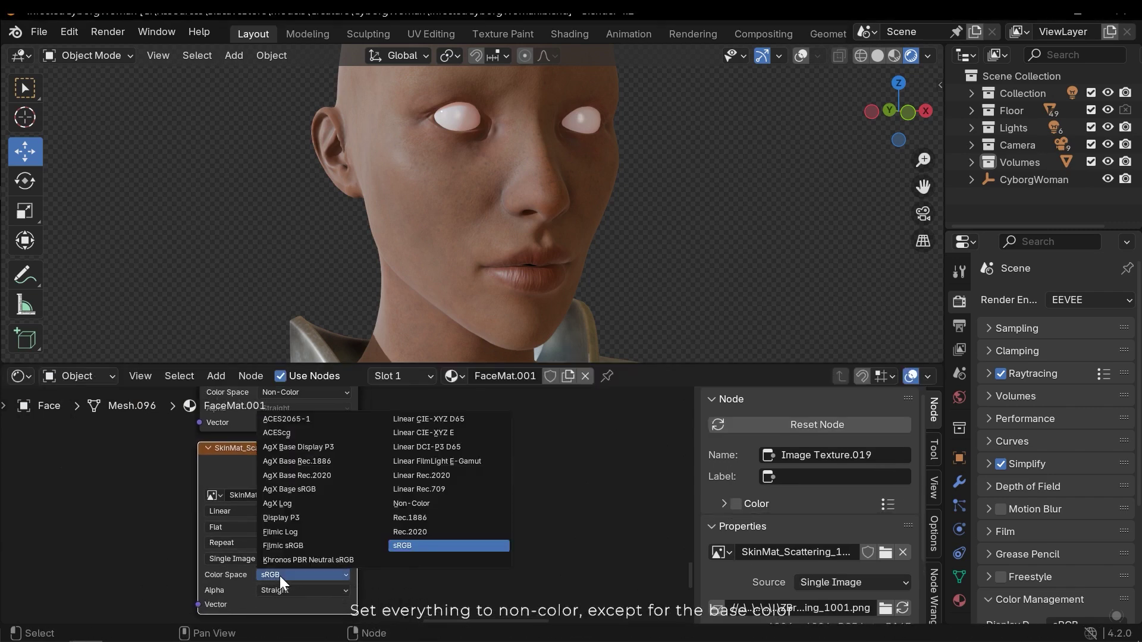
pyautogui.click(385, 504)
pyautogui.click(253, 559)
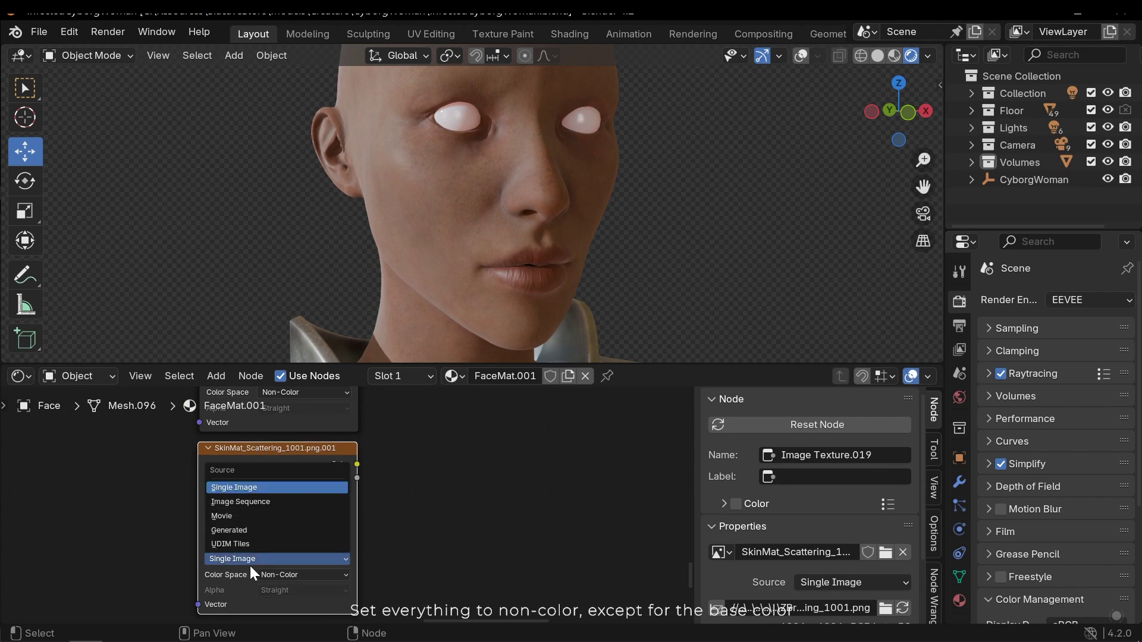
pyautogui.click(237, 544)
pyautogui.moveTo(340, 509); pyautogui.dragTo(270, 579, button='middle')
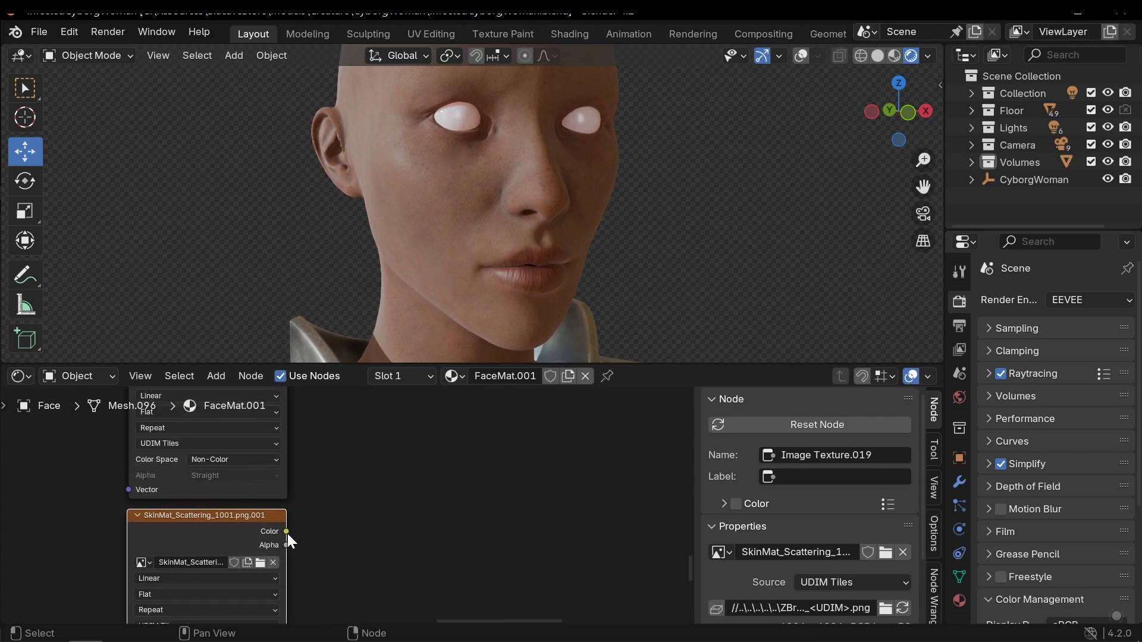
pyautogui.moveTo(286, 533); pyautogui.dragTo(568, 474)
# - Preview the infected SkinShader group on the face through the Material Output
pyautogui.moveTo(589, 400); pyautogui.dragTo(368, 500, button='middle')
pyautogui.scroll(-1, 368, 499)
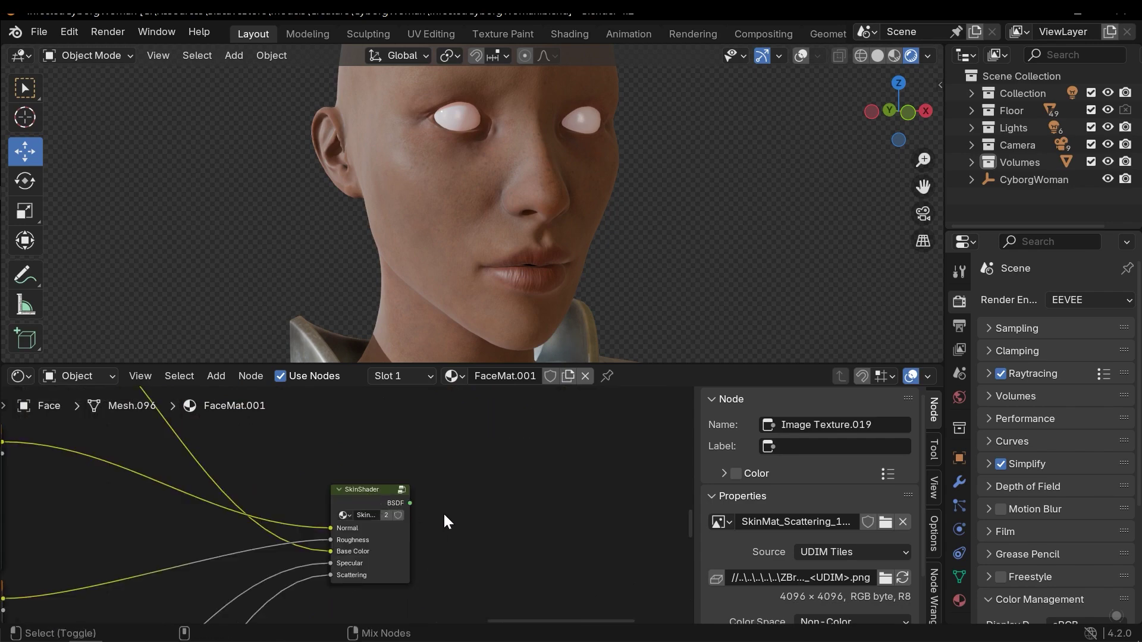
pyautogui.keyDown('ctrl'); pyautogui.keyDown('shift'); pyautogui.click(378, 493); pyautogui.keyUp('shift'); pyautogui.keyUp('ctrl')
# - Examine the infected skin on the head and neck from several angles, along with the layout of both shader groups
pyautogui.scroll(-1, 504, 526)
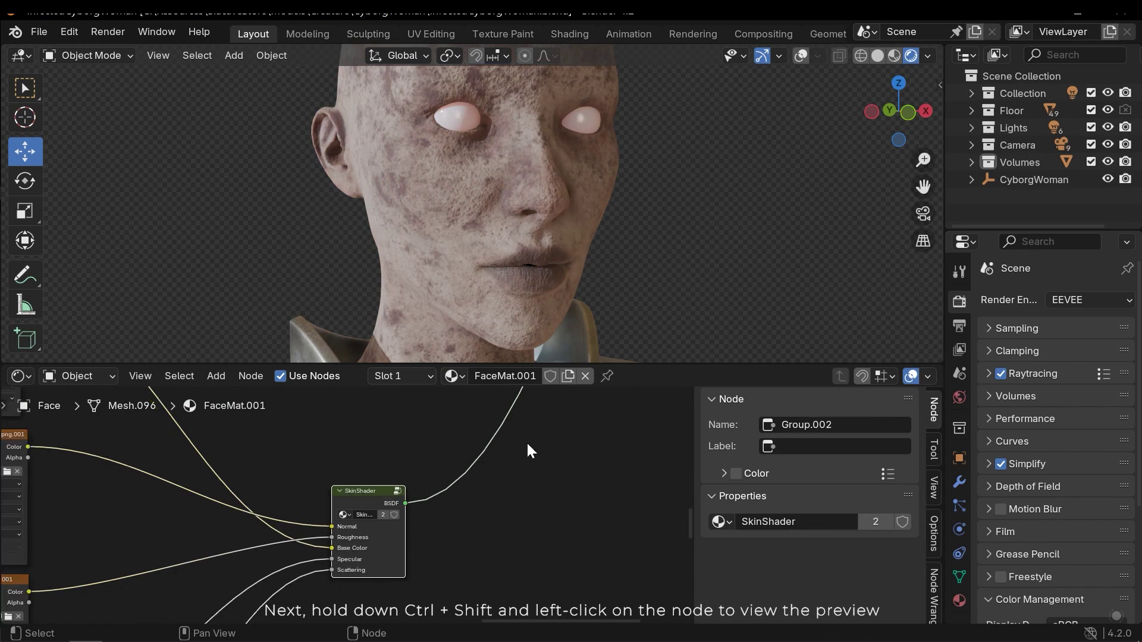
pyautogui.scroll(-2, 508, 446)
pyautogui.moveTo(508, 446); pyautogui.dragTo(410, 529, button='middle')
pyautogui.scroll(-3, 419, 488)
pyautogui.moveTo(419, 452); pyautogui.dragTo(437, 556, button='middle')
pyautogui.moveTo(487, 409); pyautogui.dragTo(467, 498, button='middle')
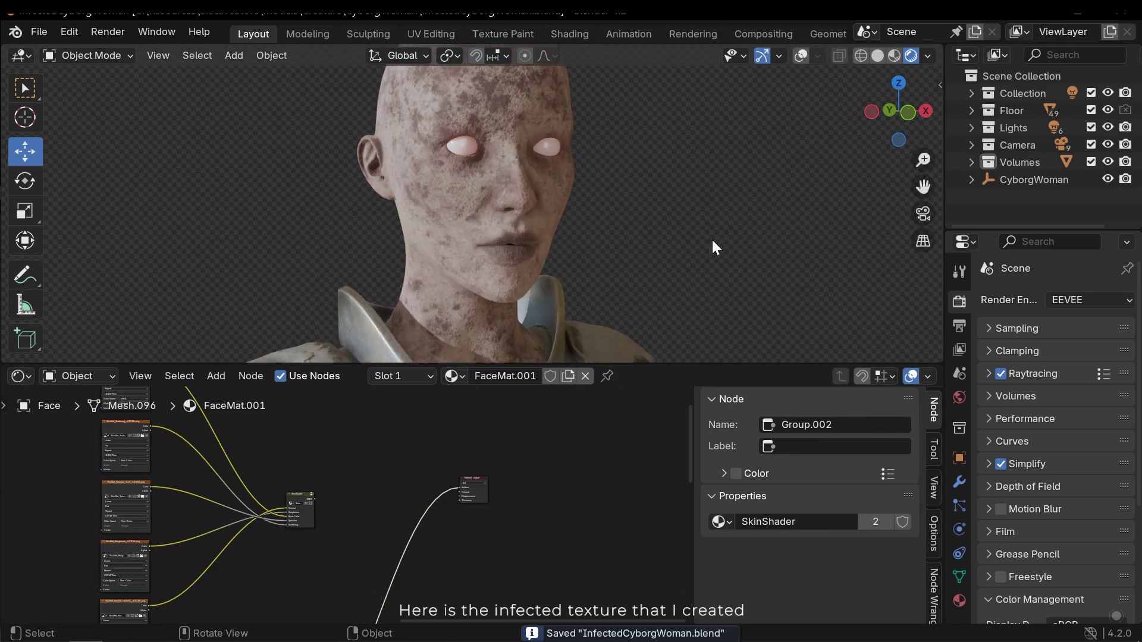
pyautogui.moveTo(712, 241); pyautogui.dragTo(515, 234, button='middle')
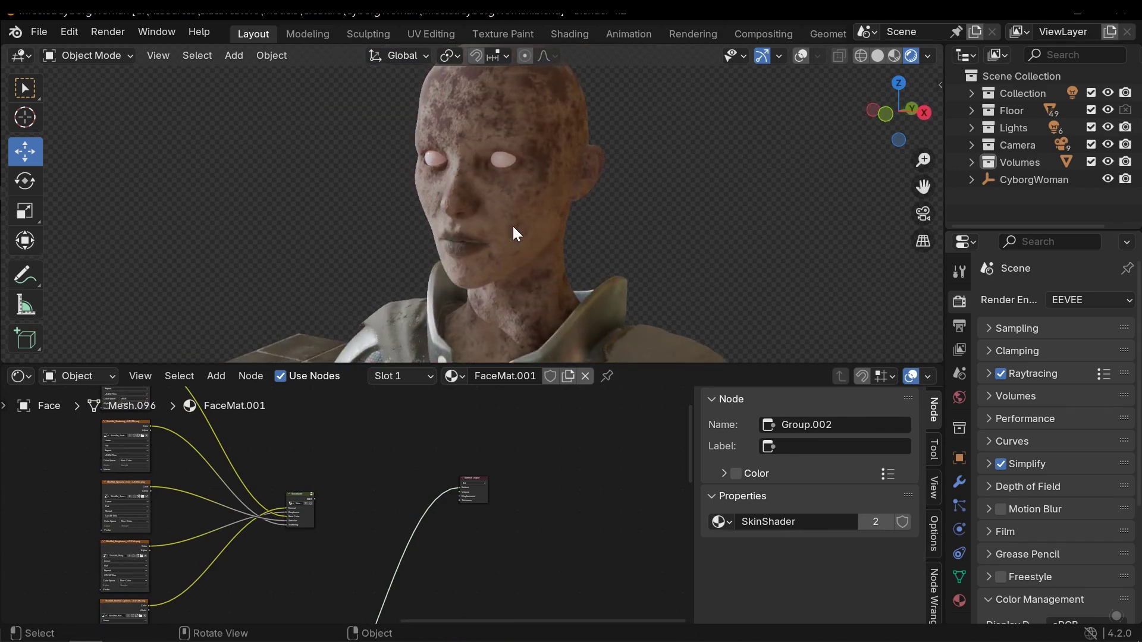
pyautogui.scroll(3, 594, 223)
pyautogui.moveTo(634, 219); pyautogui.dragTo(654, 221, button='middle')
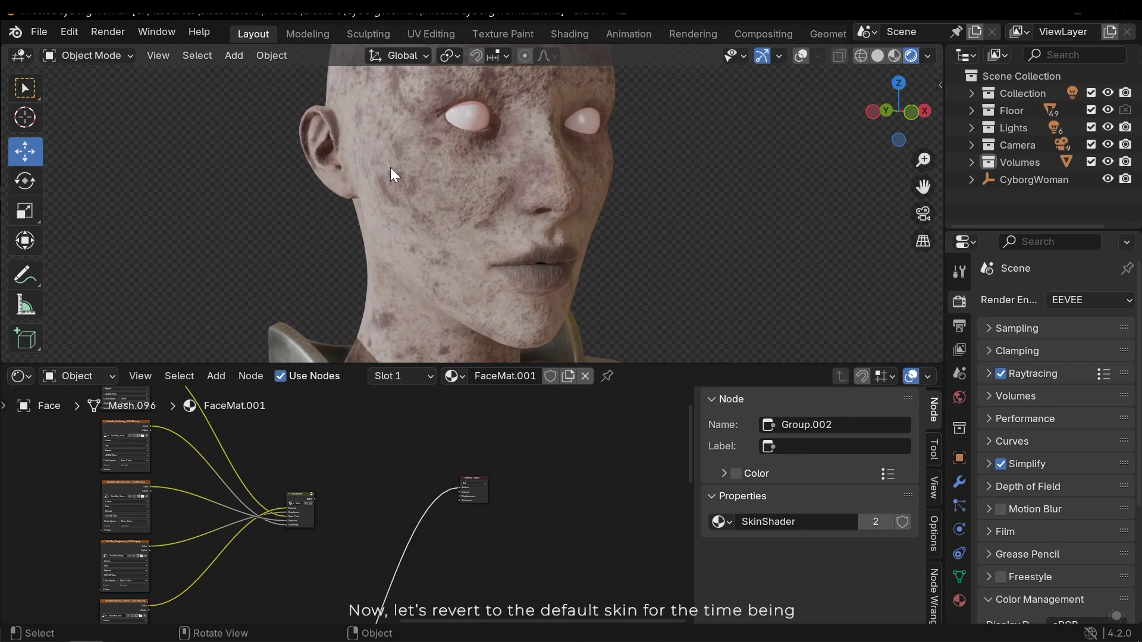
pyautogui.scroll(-3, 544, 262)
pyautogui.scroll(3, 564, 263)
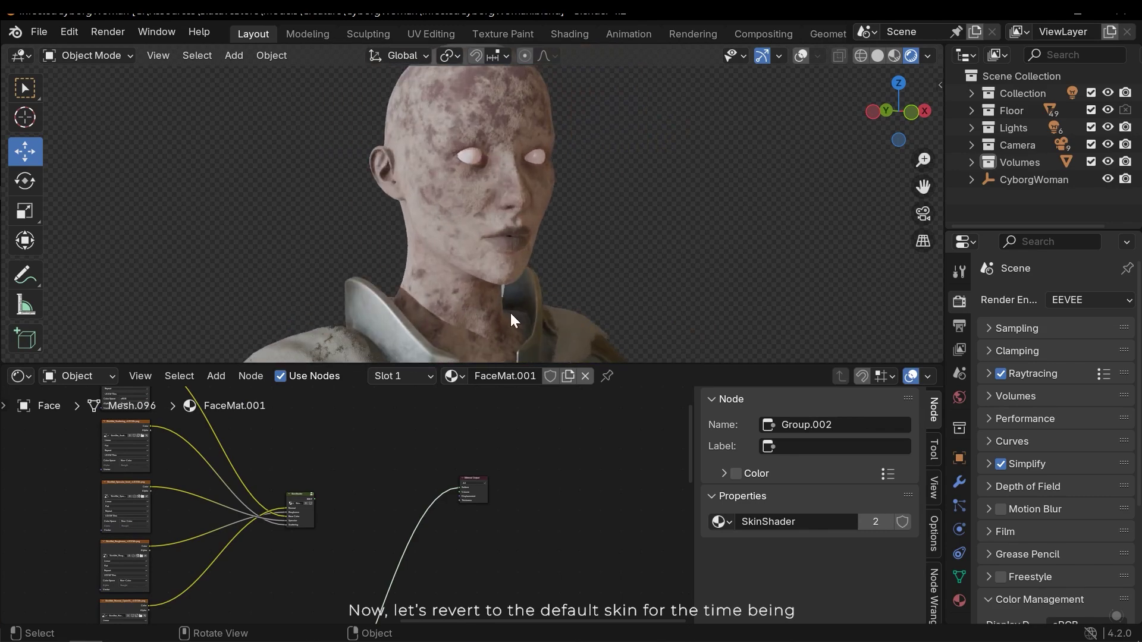
# - Reconnect the original SkinShader's BSDF to the Material Output's Surface and move the Material Output down between the two shader groups
pyautogui.scroll(1, 365, 511)
pyautogui.scroll(3, 365, 512)
pyautogui.moveTo(275, 491); pyautogui.dragTo(591, 467)
pyautogui.scroll(-2, 565, 481)
pyautogui.moveTo(560, 478); pyautogui.dragTo(477, 402, button='middle')
pyautogui.moveTo(494, 389); pyautogui.dragTo(505, 554)
pyautogui.scroll(-1, 475, 551)
pyautogui.moveTo(459, 551); pyautogui.dragTo(497, 438, button='middle')
pyautogui.moveTo(517, 433); pyautogui.dragTo(523, 462)
pyautogui.scroll(-4, 362, 499)
pyautogui.moveTo(391, 481); pyautogui.dragTo(442, 441, button='middle')
pyautogui.click(436, 500)
pyautogui.scroll(3, 436, 507)
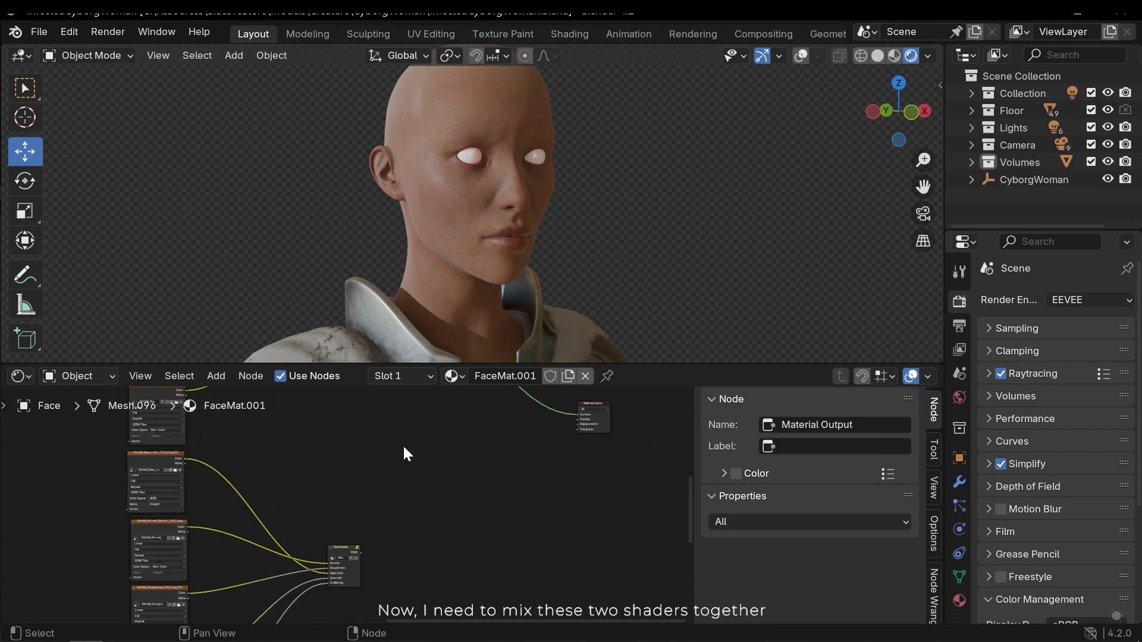
# - Add a Mix Shader node in the empty area before the Material Output
pyautogui.hotkey('shift', 'a')
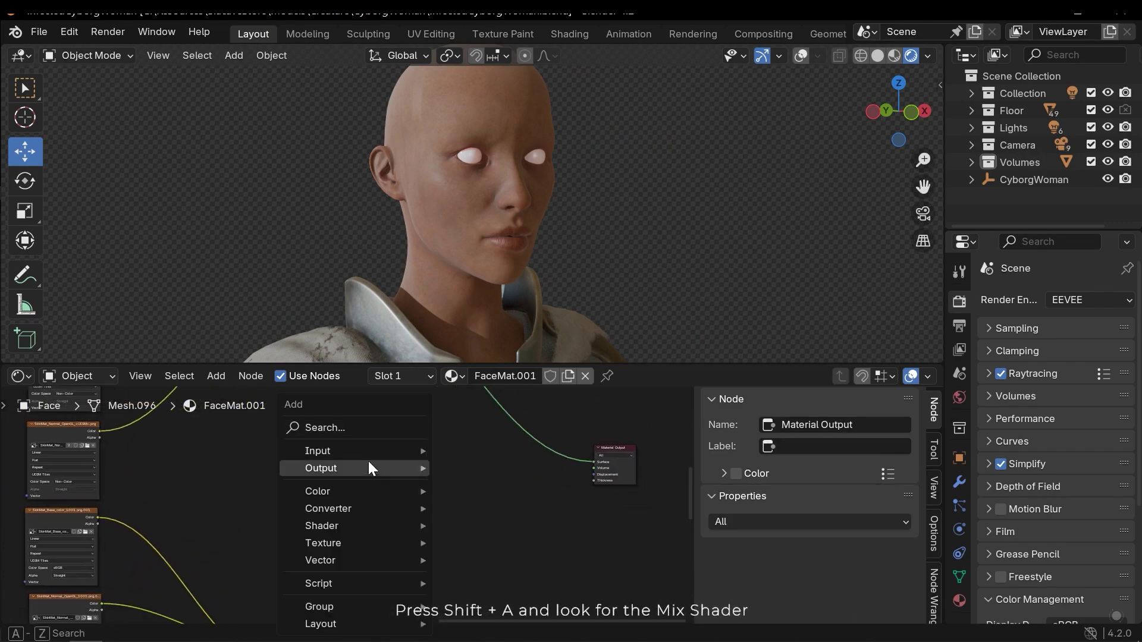
pyautogui.click(352, 427)
pyautogui.write('mix')
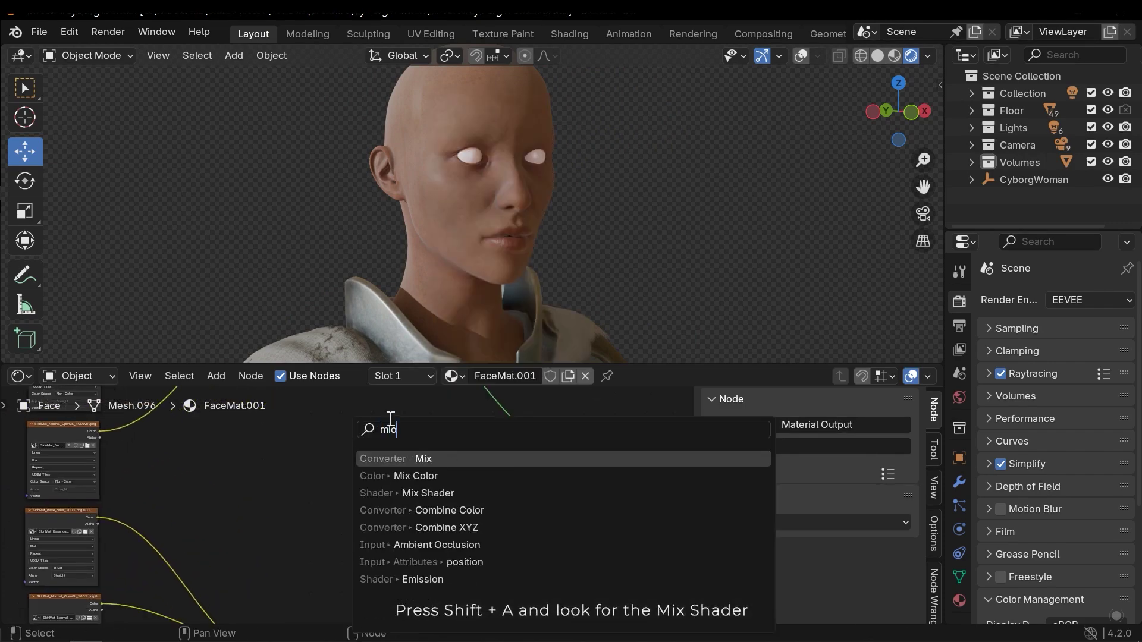
pyautogui.click(408, 493)
pyautogui.click(413, 501)
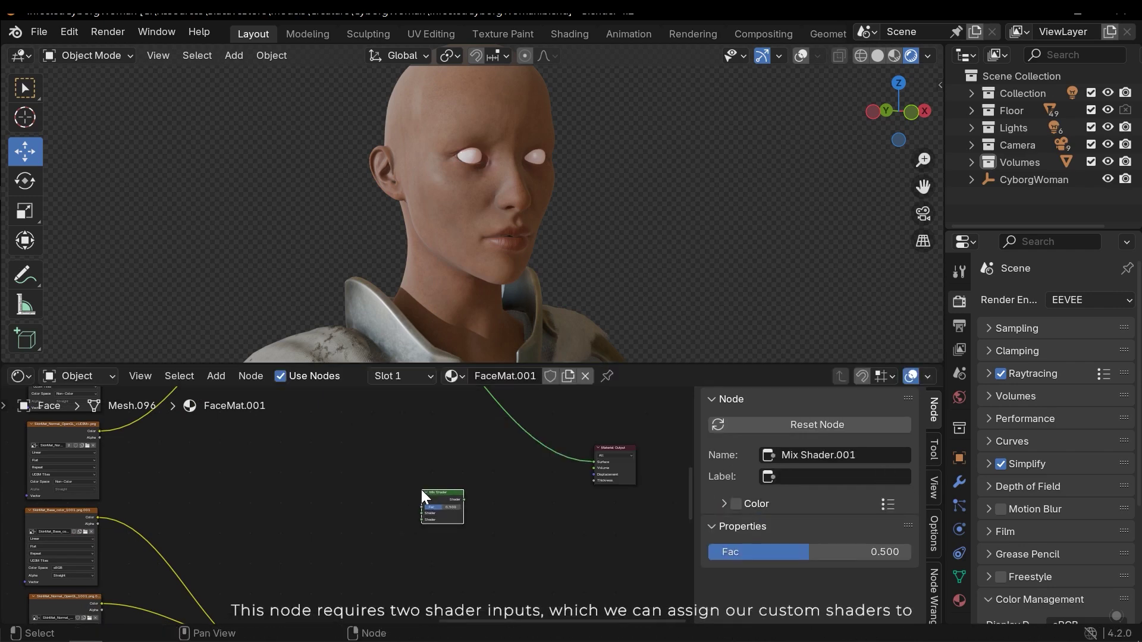
# - Inspect the Mix Shader's inputs and the Principled BSDF feeding the output inside the infected SkinShader group, and return to the material
pyautogui.scroll(3, 420, 487)
pyautogui.scroll(2, 515, 522)
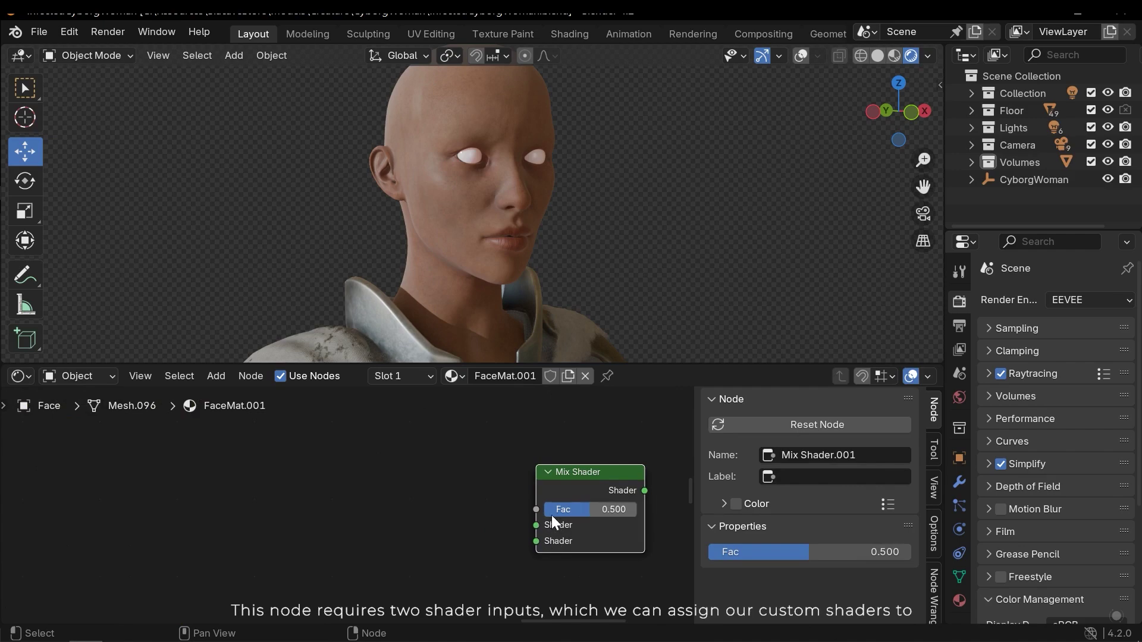
pyautogui.scroll(-3, 537, 523)
pyautogui.moveTo(436, 543); pyautogui.dragTo(525, 374, button='middle')
pyautogui.scroll(3, 464, 510)
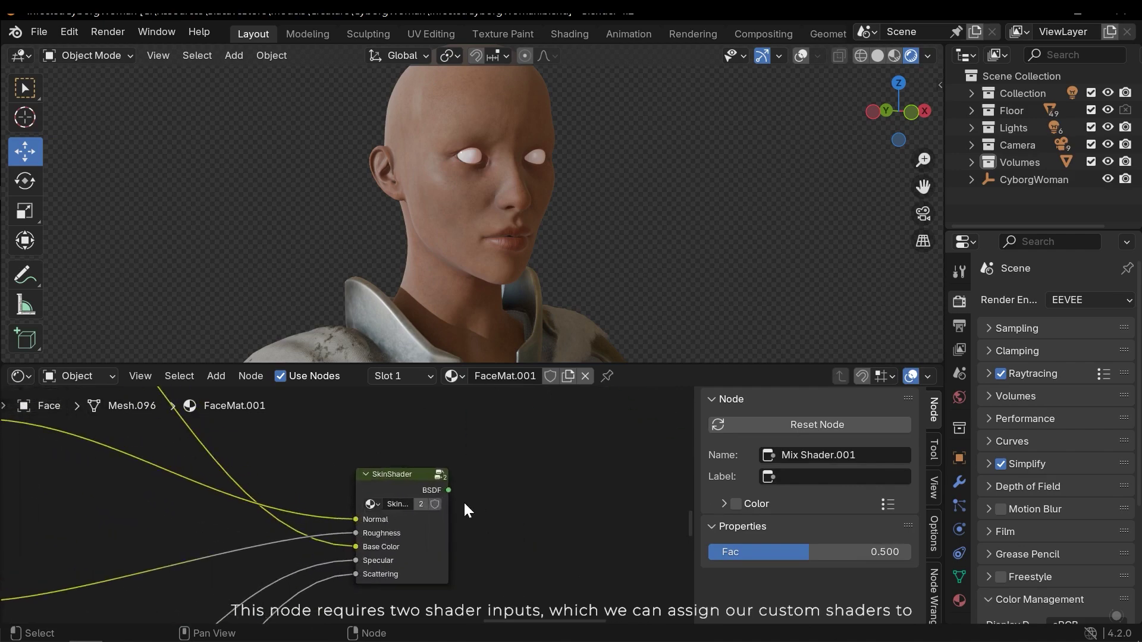
pyautogui.click(404, 479)
pyautogui.press('Tab')
pyautogui.scroll(-4, 634, 476)
pyautogui.moveTo(635, 477); pyautogui.dragTo(433, 526, button='middle')
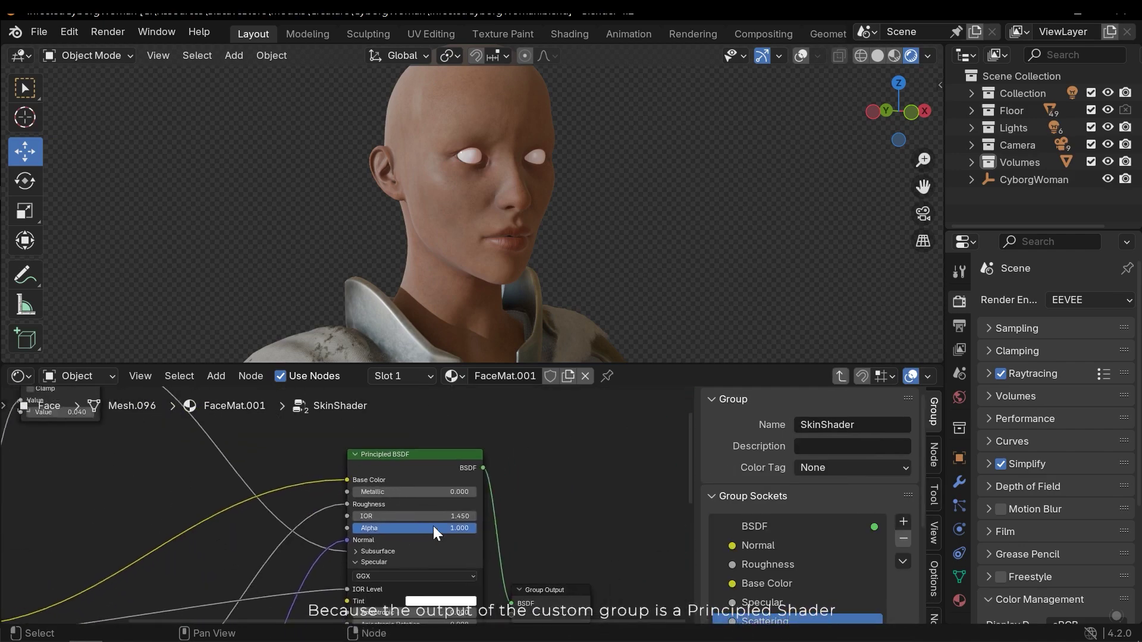
pyautogui.scroll(4, 433, 526)
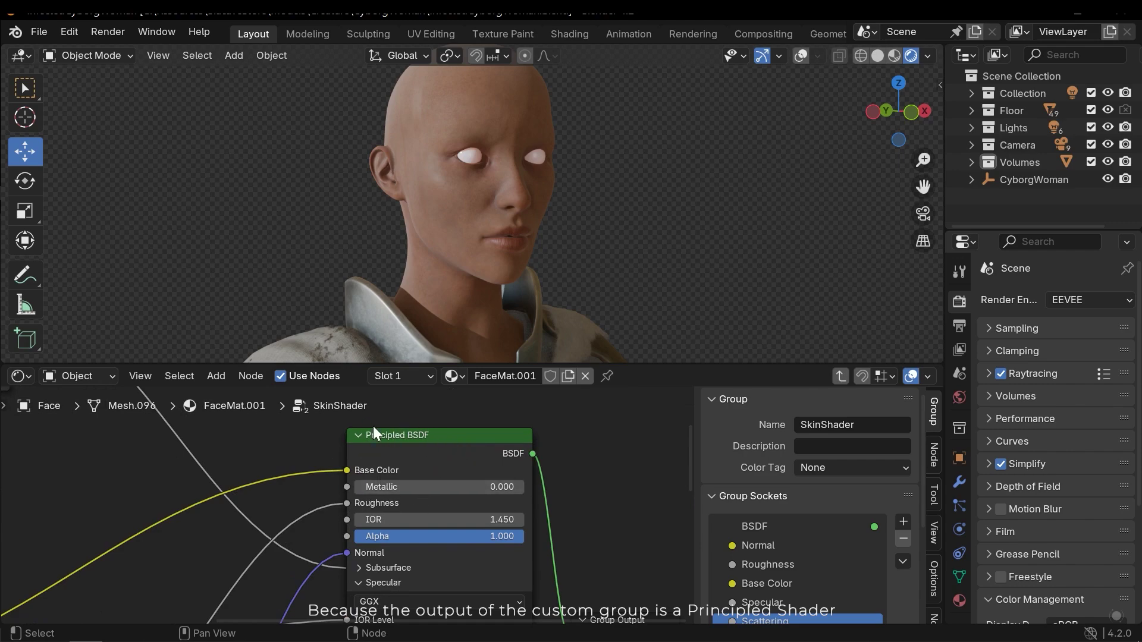
pyautogui.scroll(-4, 436, 476)
pyautogui.press('Tab')
pyautogui.scroll(-2, 446, 487)
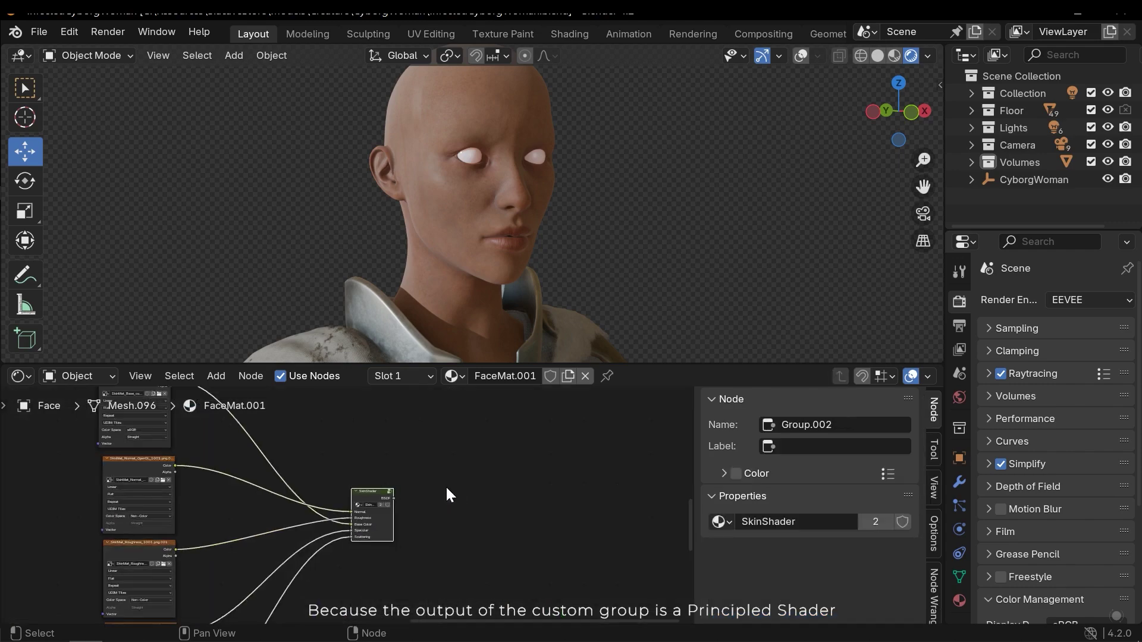
# - Connect the infected SkinShader's BSDF to the Mix Shader's second Shader input and the original SkinShader's BSDF to the first
pyautogui.scroll(3, 408, 500)
pyautogui.moveTo(345, 551); pyautogui.dragTo(515, 522)
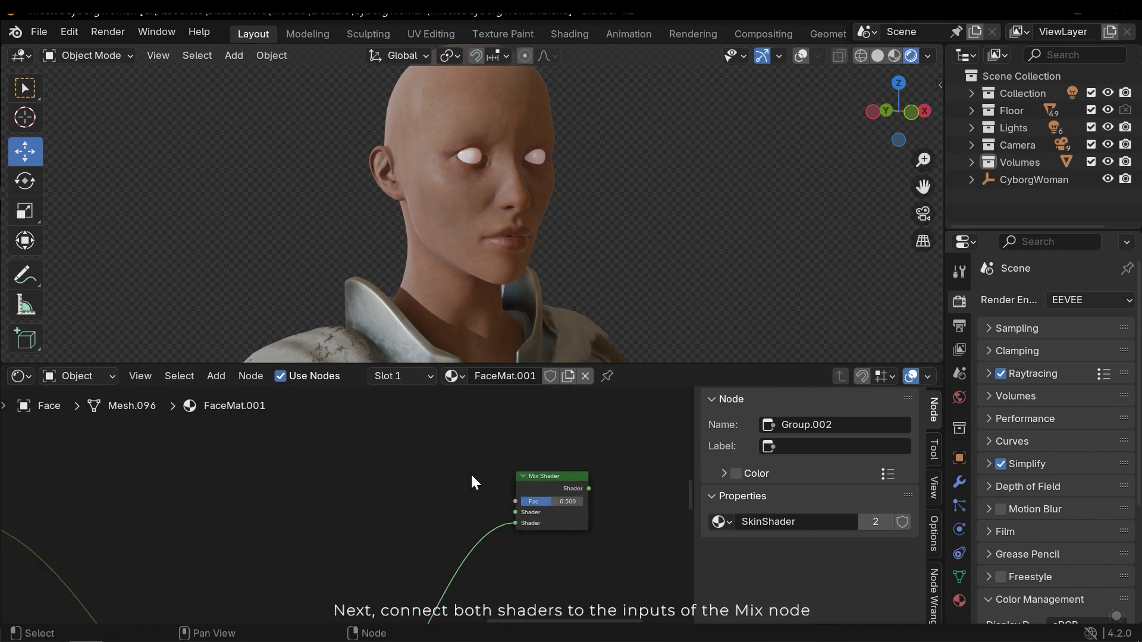
pyautogui.moveTo(472, 458); pyautogui.dragTo(558, 557, button='middle')
pyautogui.moveTo(473, 434); pyautogui.dragTo(608, 560)
# - Route the Mix Shader's output to the Material Output's Surface to preview the blended skin
pyautogui.moveTo(507, 503); pyautogui.dragTo(327, 479, button='middle')
pyautogui.keyDown('ctrl'); pyautogui.keyDown('shift'); pyautogui.click(465, 510); pyautogui.keyUp('shift'); pyautogui.keyUp('ctrl')
pyautogui.moveTo(442, 494); pyautogui.dragTo(401, 455, button='middle')
# - Set the Mix Shader's Fac to 0.539 while checking the blend on the face up close
pyautogui.scroll(1, 498, 172)
pyautogui.scroll(3, 500, 178)
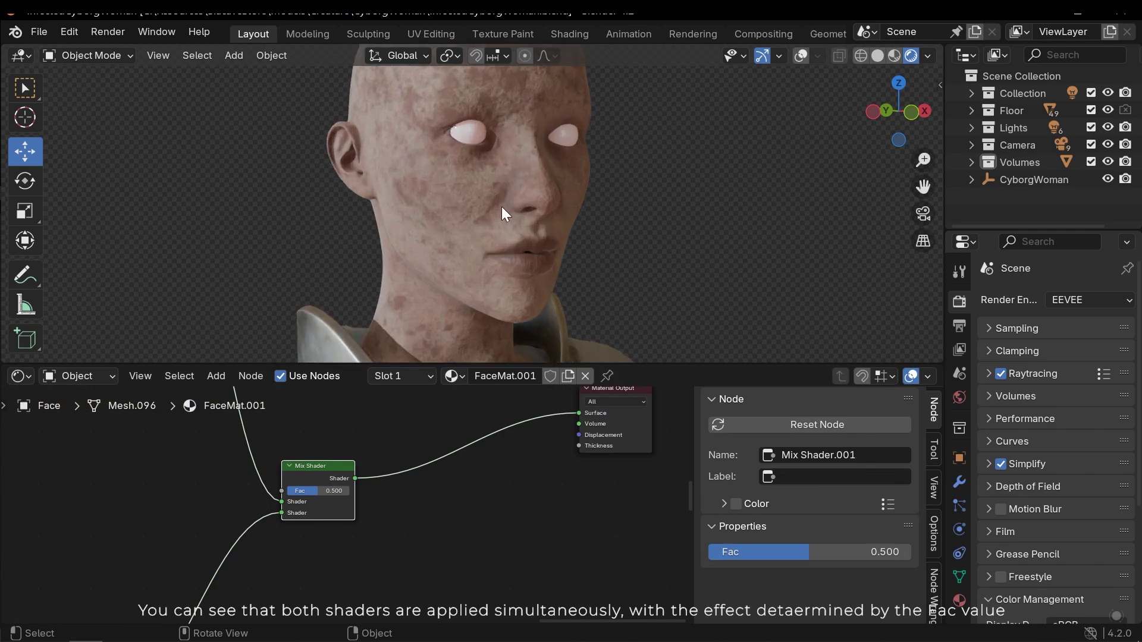
pyautogui.scroll(3, 324, 485)
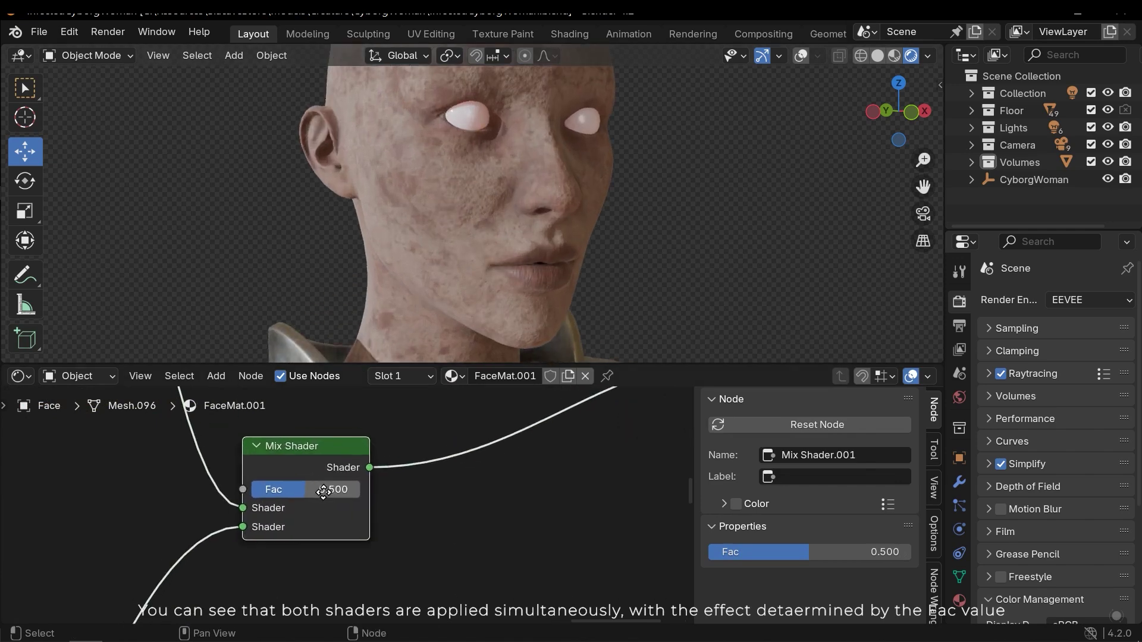
pyautogui.moveTo(323, 497)
pyautogui.mouseDown()
pyautogui.moveTo(391, 497)
pyautogui.moveTo(276, 497)
pyautogui.moveTo(338, 497)
pyautogui.mouseUp()
# - Add a Noise Texture node between the infected base color texture and the Mix Shader
pyautogui.scroll(-3, 260, 489)
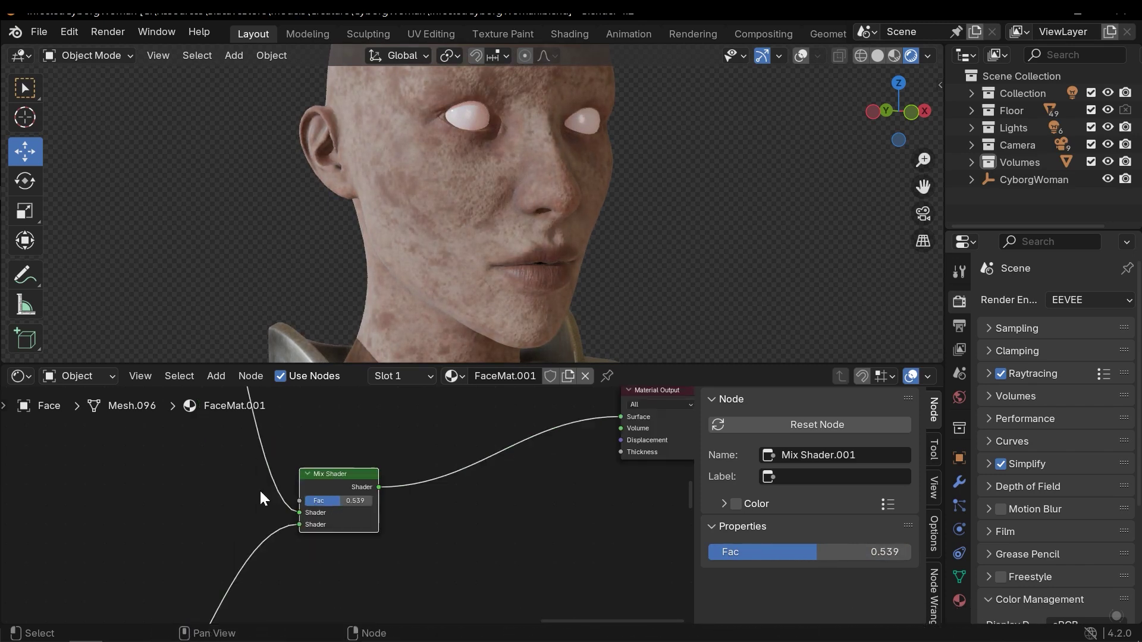
pyautogui.moveTo(259, 489); pyautogui.dragTo(489, 473, button='middle')
pyautogui.scroll(-3, 489, 473)
pyautogui.scroll(2, 535, 495)
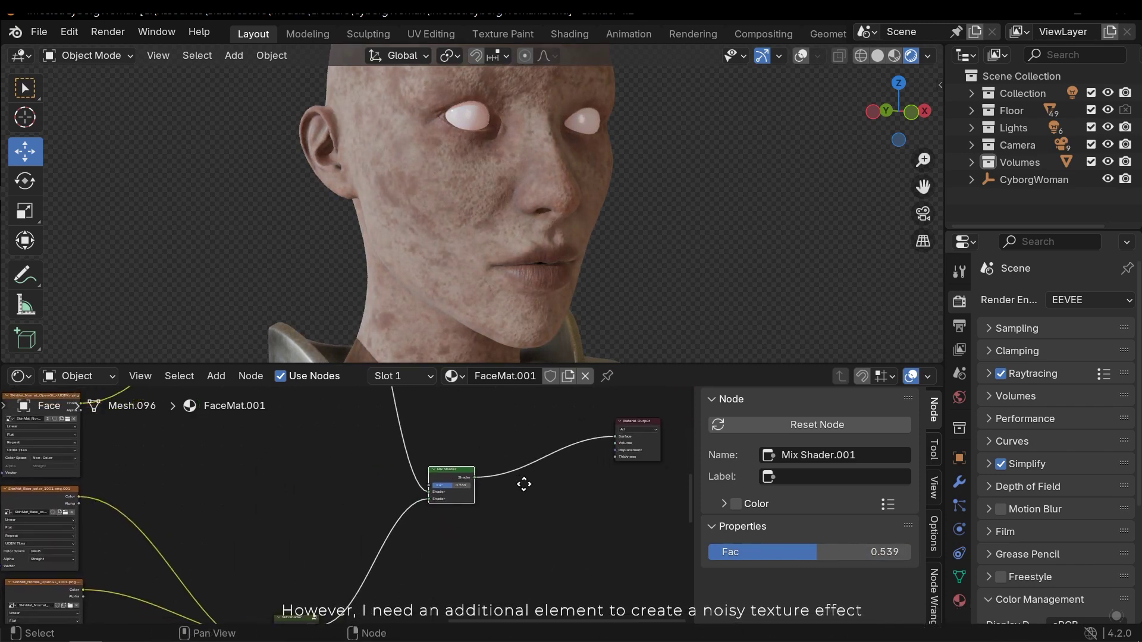
pyautogui.click(575, 516)
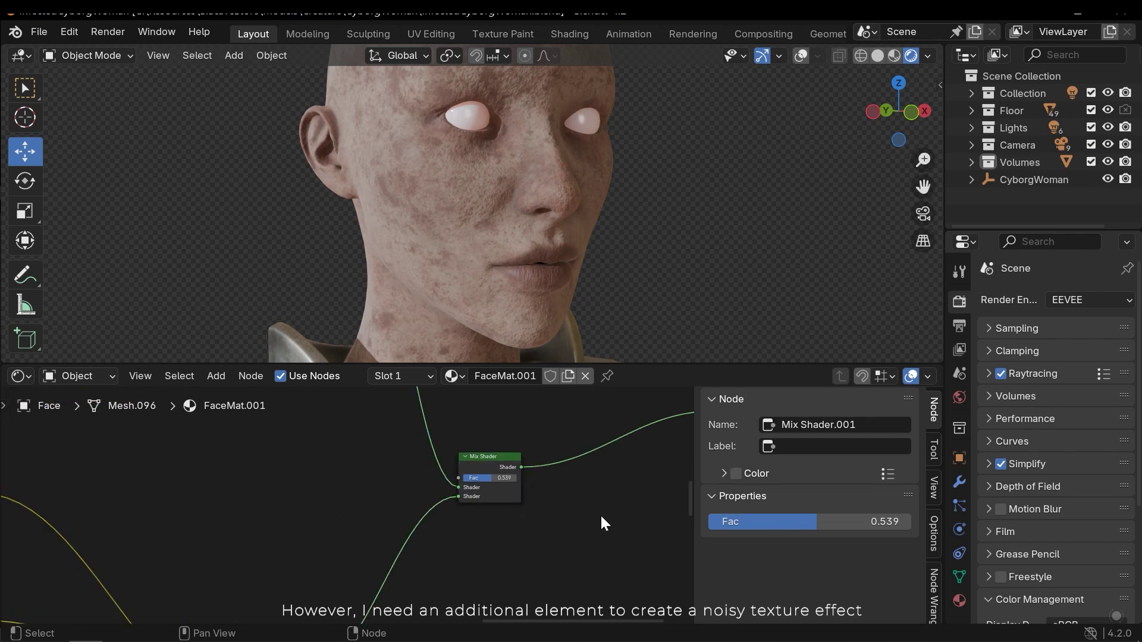
pyautogui.scroll(-3, 438, 525)
pyautogui.moveTo(438, 533); pyautogui.dragTo(600, 524, button='middle')
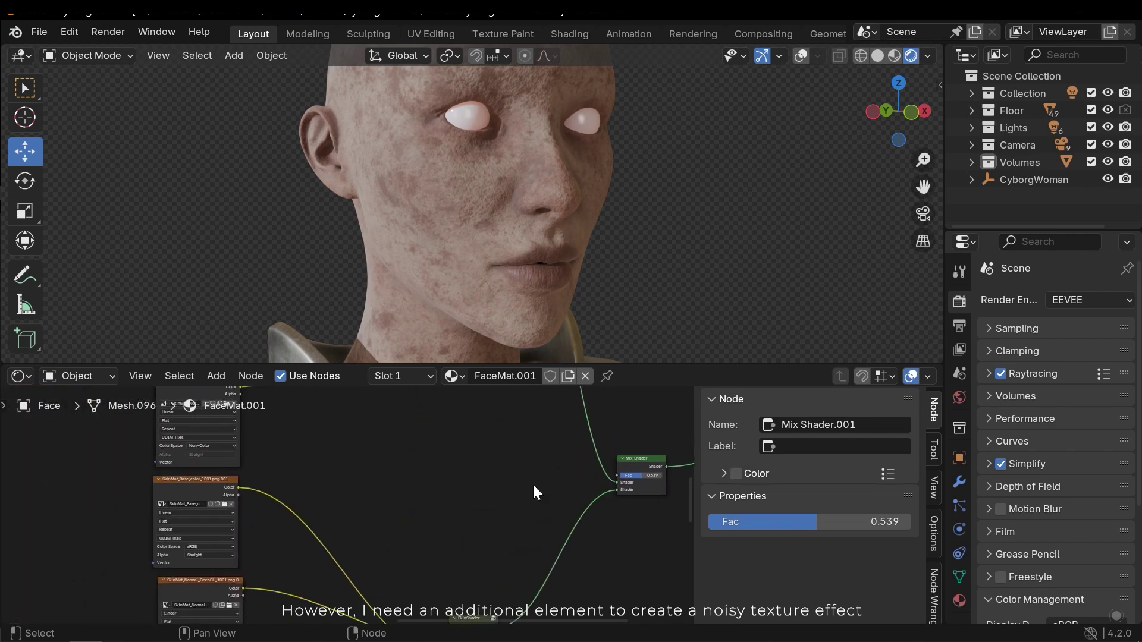
pyautogui.scroll(1, 506, 484)
pyautogui.hotkey('shift', 'a')
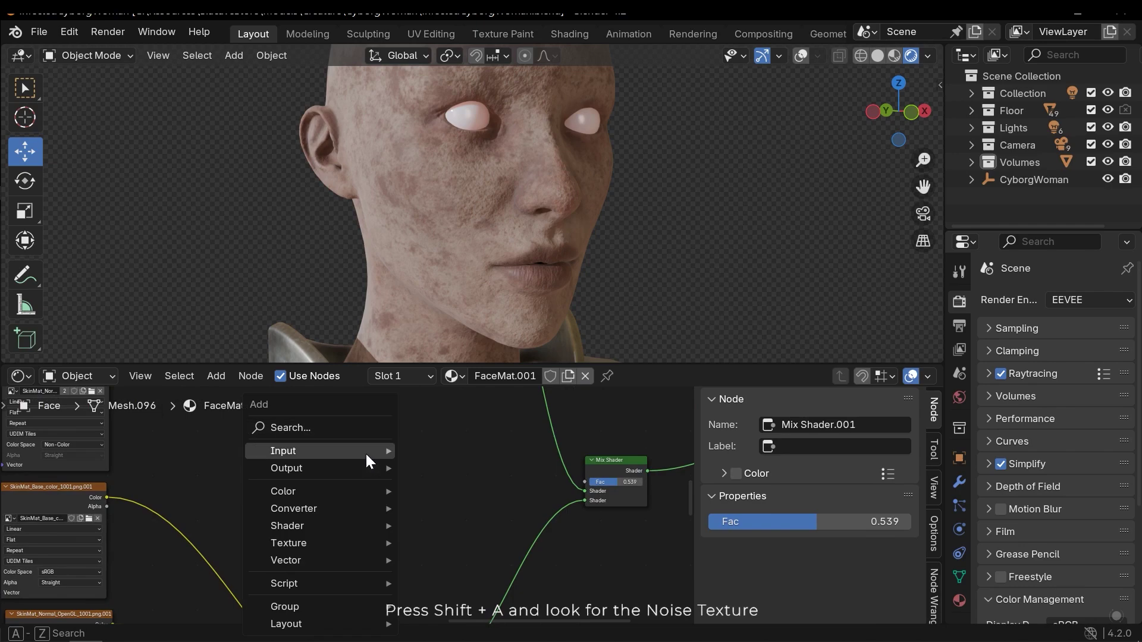
pyautogui.click(316, 427)
pyautogui.write('nois')
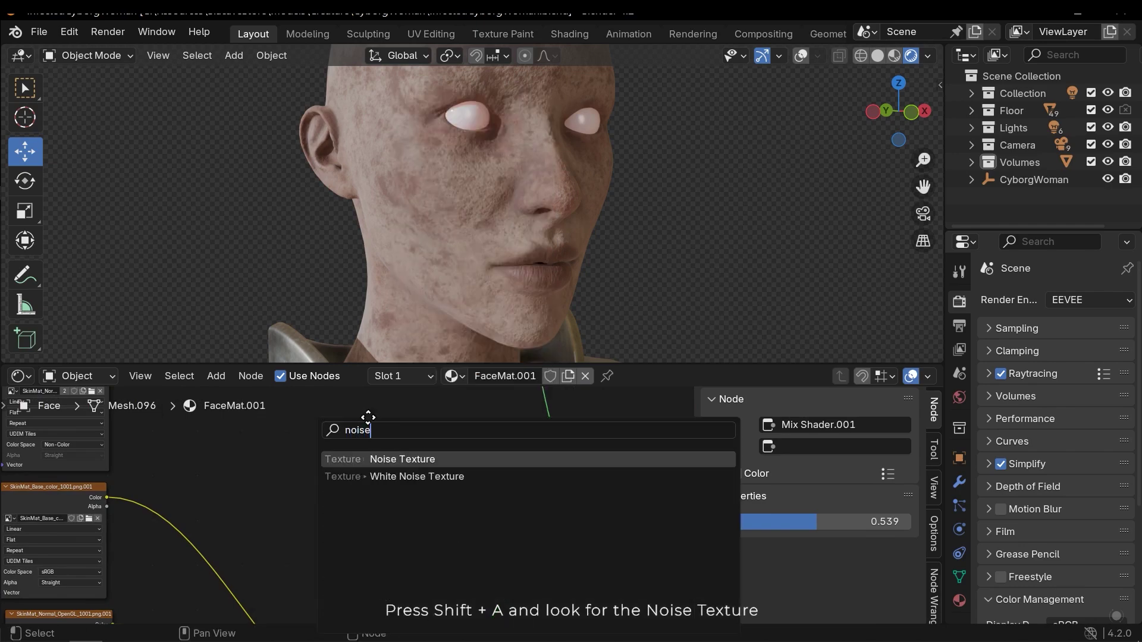
pyautogui.write('e')
pyautogui.press('Return')
pyautogui.click(279, 484)
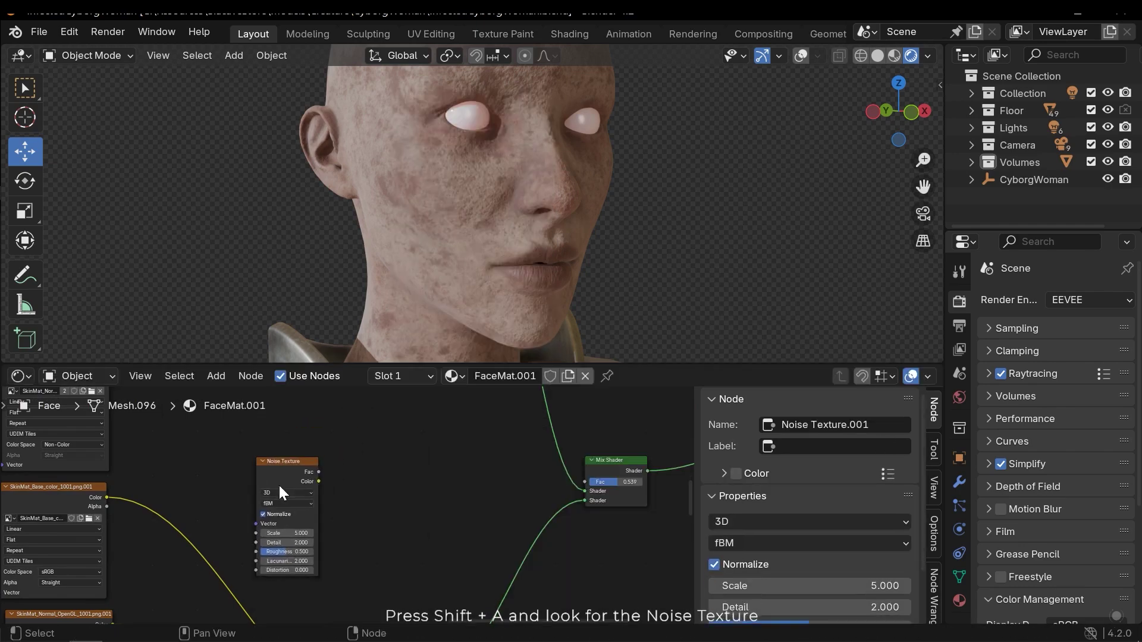
# - Preview the Noise Texture's Fac output on the face and check its pattern up close
pyautogui.scroll(2, 278, 483)
pyautogui.keyDown('ctrl'); pyautogui.keyDown('shift'); pyautogui.click(330, 452); pyautogui.keyUp('shift'); pyautogui.keyUp('ctrl')
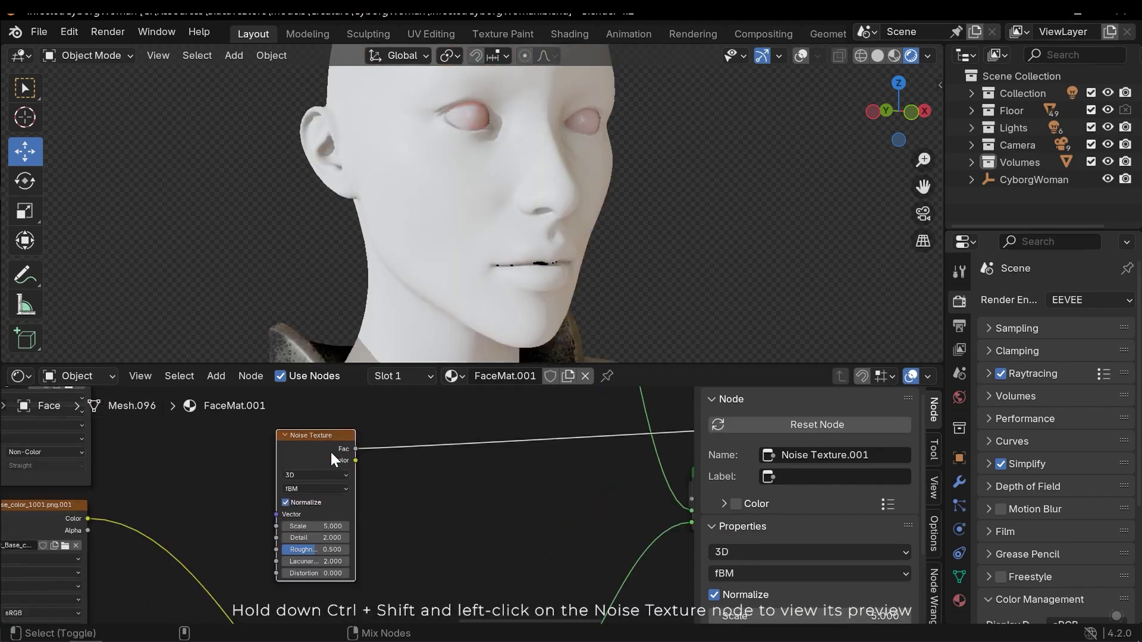
pyautogui.moveTo(469, 222)
pyautogui.mouseDown(button='middle')
pyautogui.moveTo(508, 229)
pyautogui.moveTo(471, 228)
pyautogui.mouseUp(button='middle')
pyautogui.scroll(2, 312, 519)
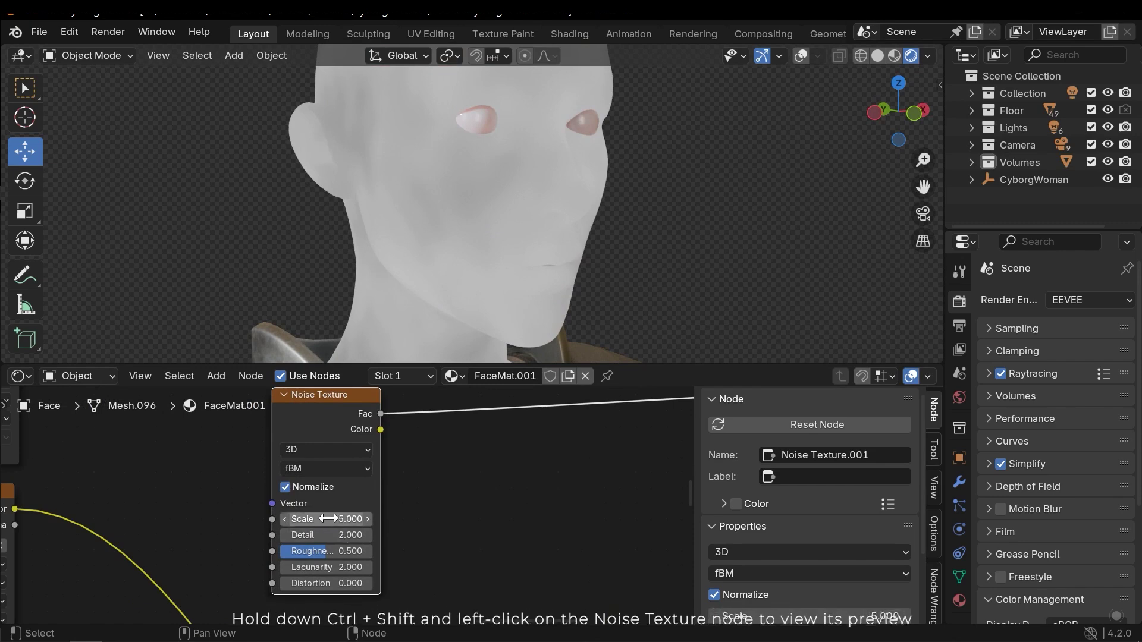
# - Set the Noise Texture's Scale to 6.7 and Detail to 7.4, checking the pattern on the side of the face
pyautogui.moveTo(329, 518); pyautogui.dragTo(368, 519)
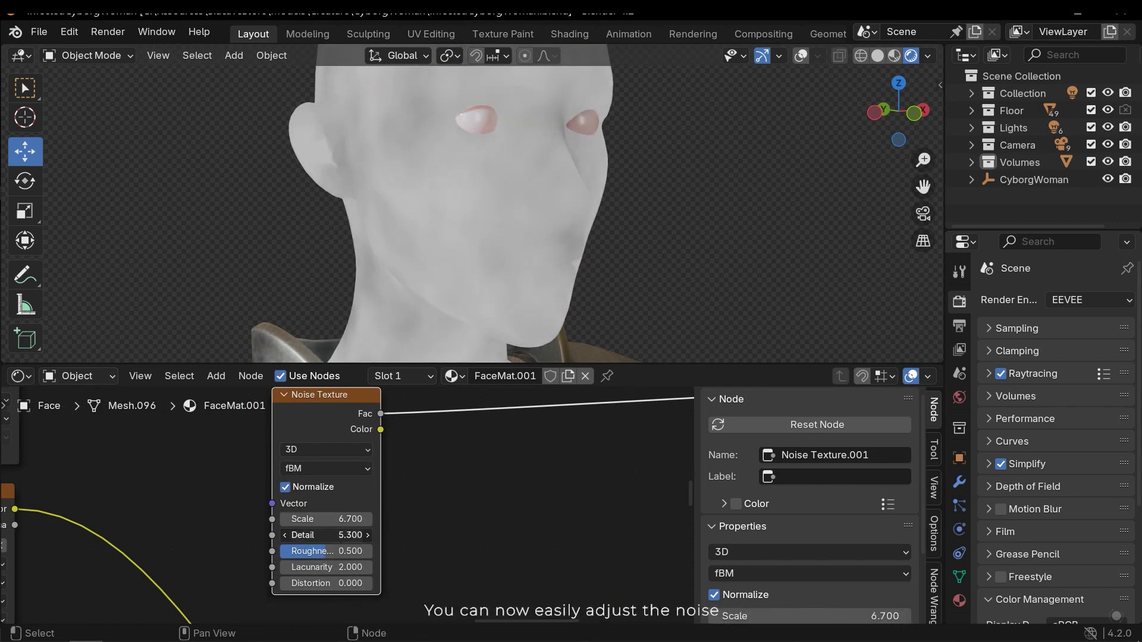
pyautogui.scroll(3, 433, 264)
pyautogui.moveTo(486, 256); pyautogui.dragTo(382, 332, button='middle')
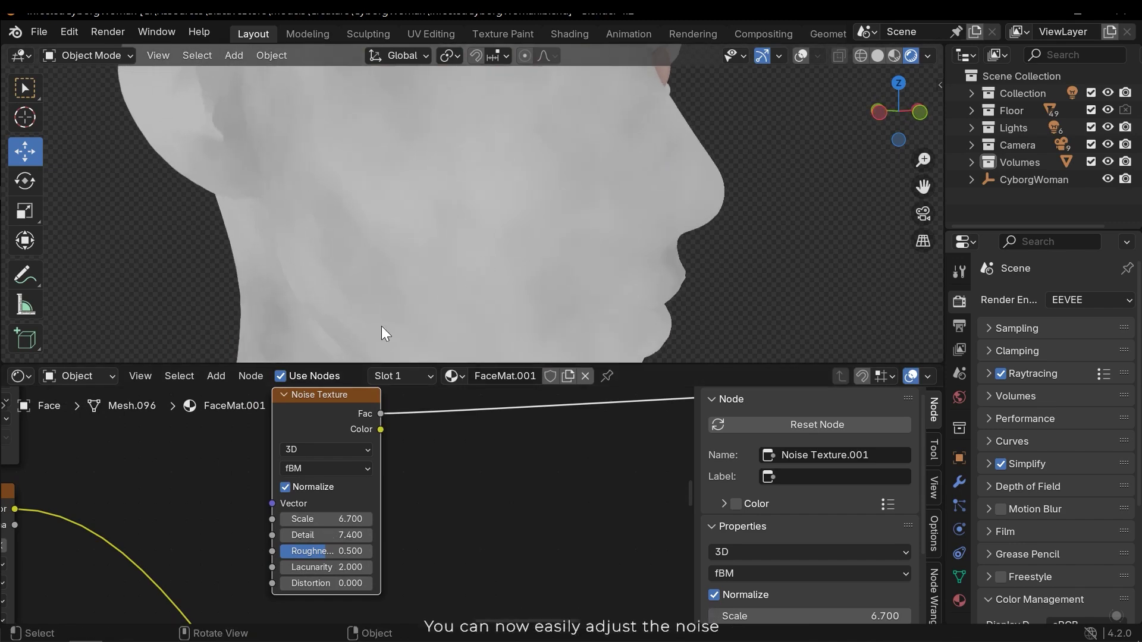
# - Set the Noise Texture's Detail to 10.8 and its Roughness to 0.688
pyautogui.moveTo(325, 535); pyautogui.dragTo(510, 568)
pyautogui.press('BackSpace')
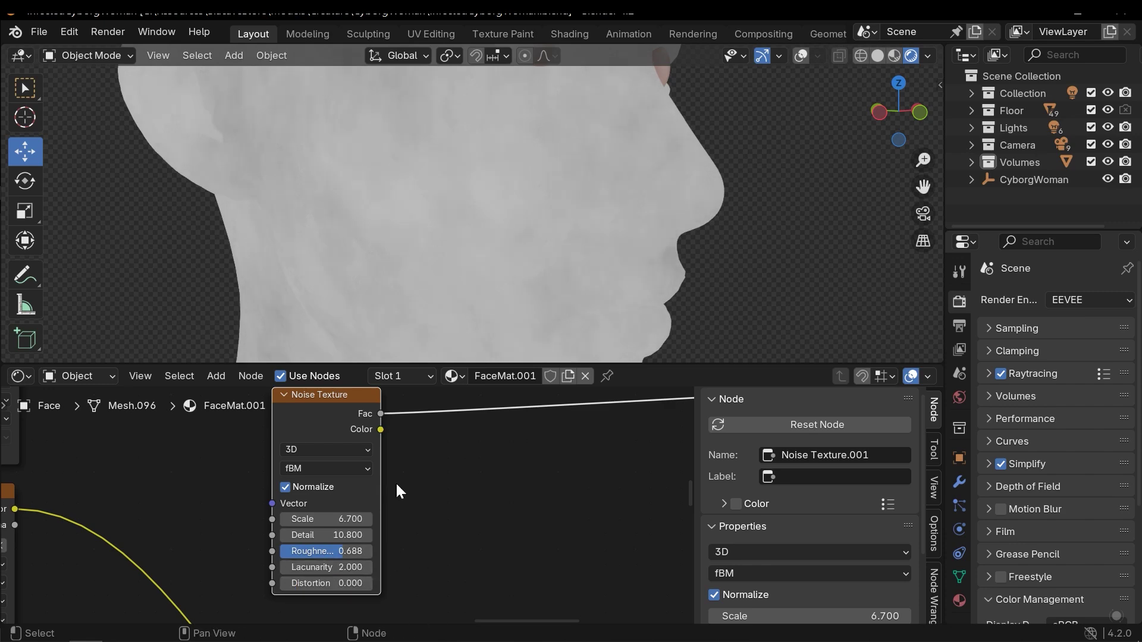
# - Insert a Brightness/Contrast node into the link coming from the Noise Texture's Fac output
pyautogui.scroll(-2, 416, 510)
pyautogui.moveTo(425, 510); pyautogui.dragTo(280, 519, button='middle')
pyautogui.scroll(-1, 303, 509)
pyautogui.moveTo(311, 482); pyautogui.dragTo(300, 474, button='middle')
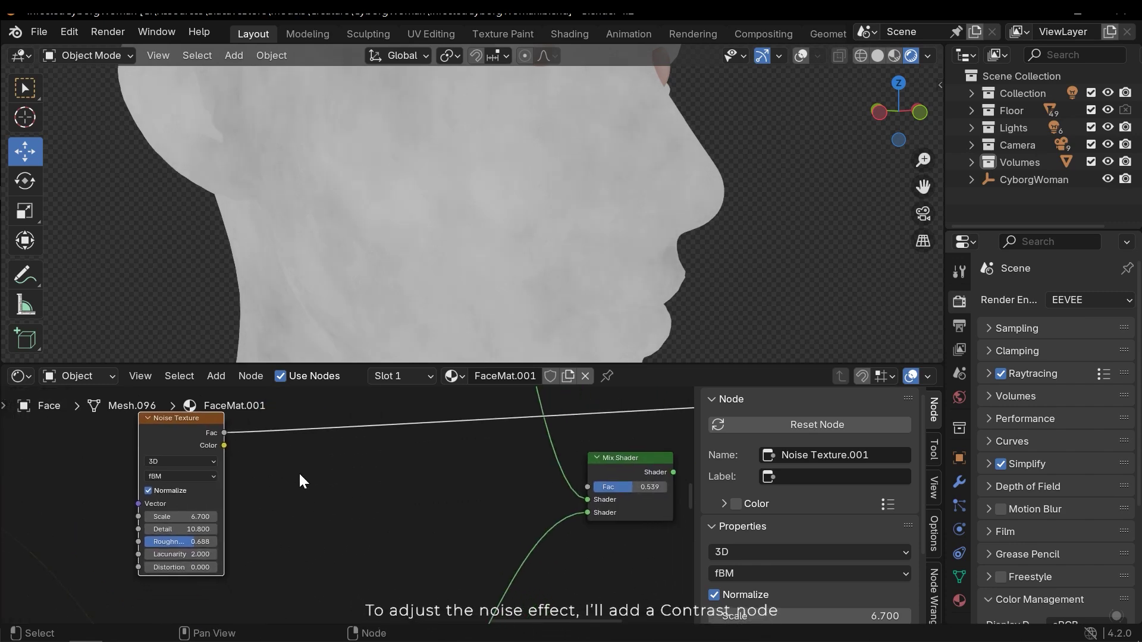
pyautogui.hotkey('shift', 'a')
pyautogui.click(290, 430)
pyautogui.write('c')
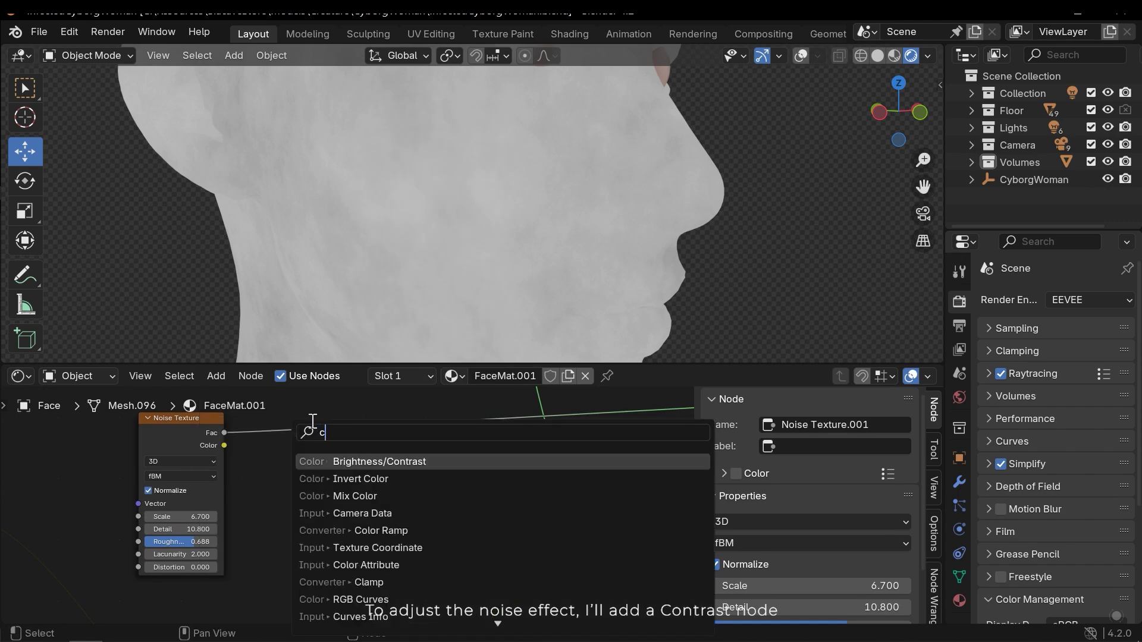
pyautogui.write('on')
pyautogui.press('Return')
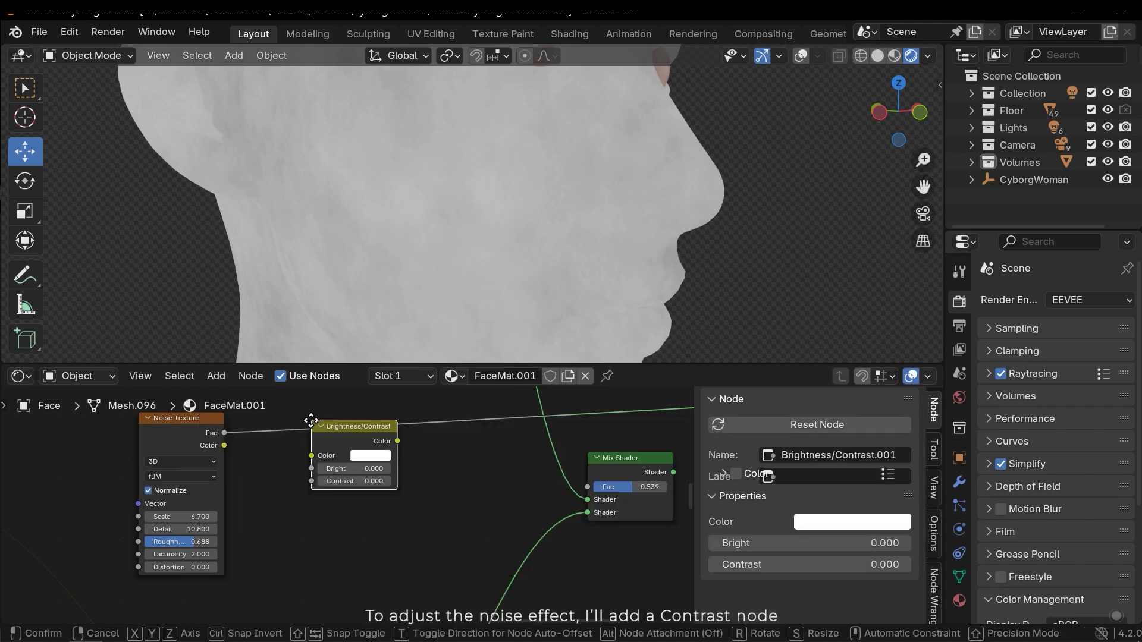
pyautogui.click(302, 433)
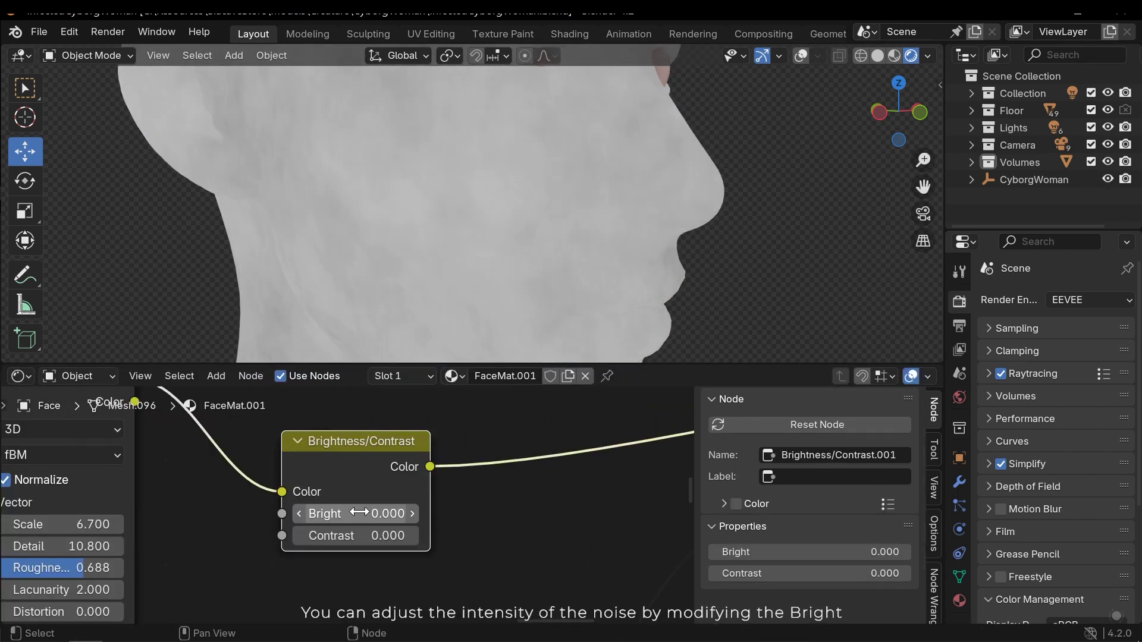
# - Set the Brightness/Contrast node's Contrast to 4.4 and leave Bright at 0 after trying other brightness values on the face
pyautogui.moveTo(359, 513)
pyautogui.mouseDown()
pyautogui.moveTo(427, 512)
pyautogui.moveTo(323, 512)
pyautogui.moveTo(353, 513)
pyautogui.mouseUp()
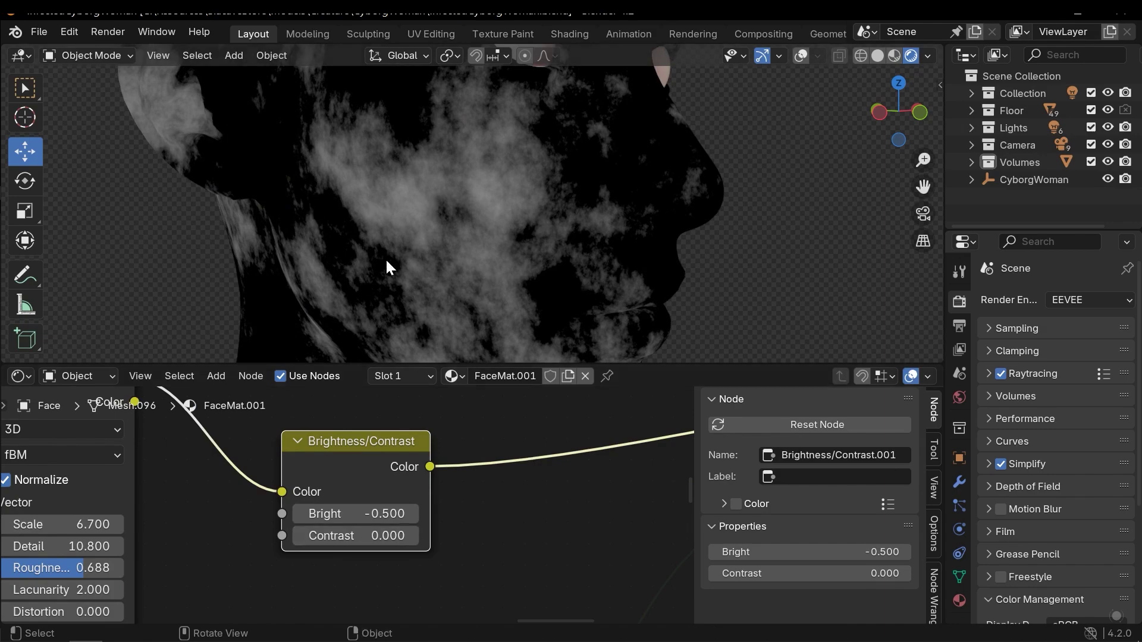
pyautogui.press('BackSpace')
pyautogui.moveTo(349, 535); pyautogui.dragTo(402, 534)
pyautogui.scroll(-2, 484, 252)
pyautogui.moveTo(529, 250); pyautogui.dragTo(435, 250, button='middle')
pyautogui.moveTo(356, 514)
pyautogui.mouseDown()
pyautogui.moveTo(368, 513)
pyautogui.moveTo(326, 513)
pyautogui.moveTo(363, 513)
pyautogui.mouseUp()
pyautogui.hotkey('ctrl', 'z')
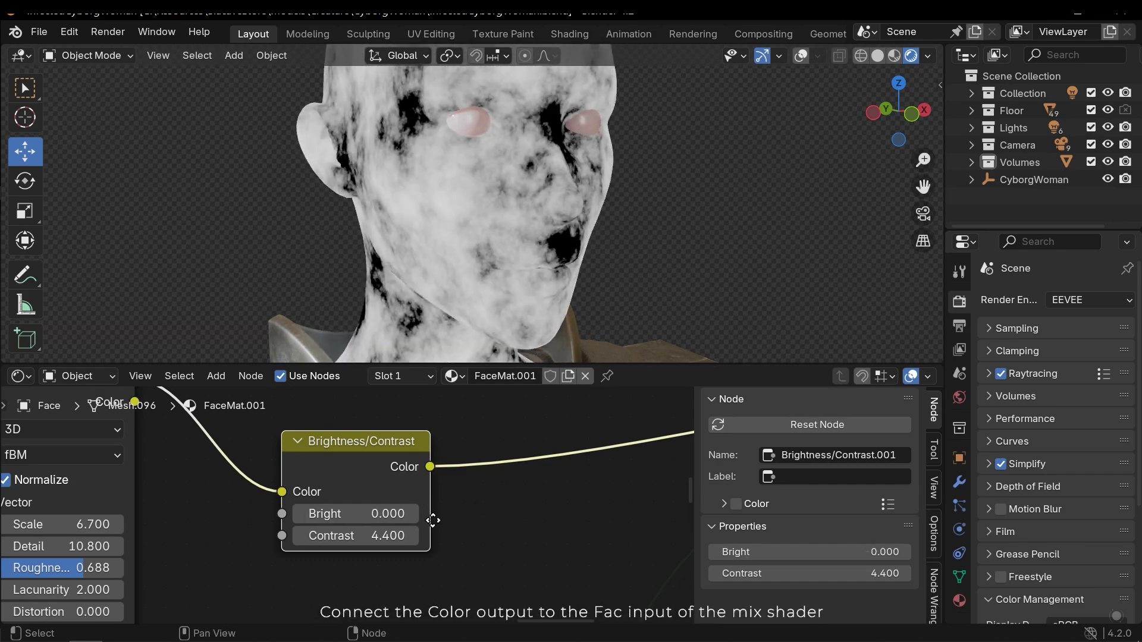
# - Connect the Brightness/Contrast Color output to the Mix Shader's Fac input and preview the Mix Shader on the face
pyautogui.moveTo(431, 518); pyautogui.dragTo(301, 550, button='middle')
pyautogui.scroll(-3, 368, 528)
pyautogui.moveTo(377, 513); pyautogui.dragTo(292, 509, button='middle')
pyautogui.scroll(-1, 280, 512)
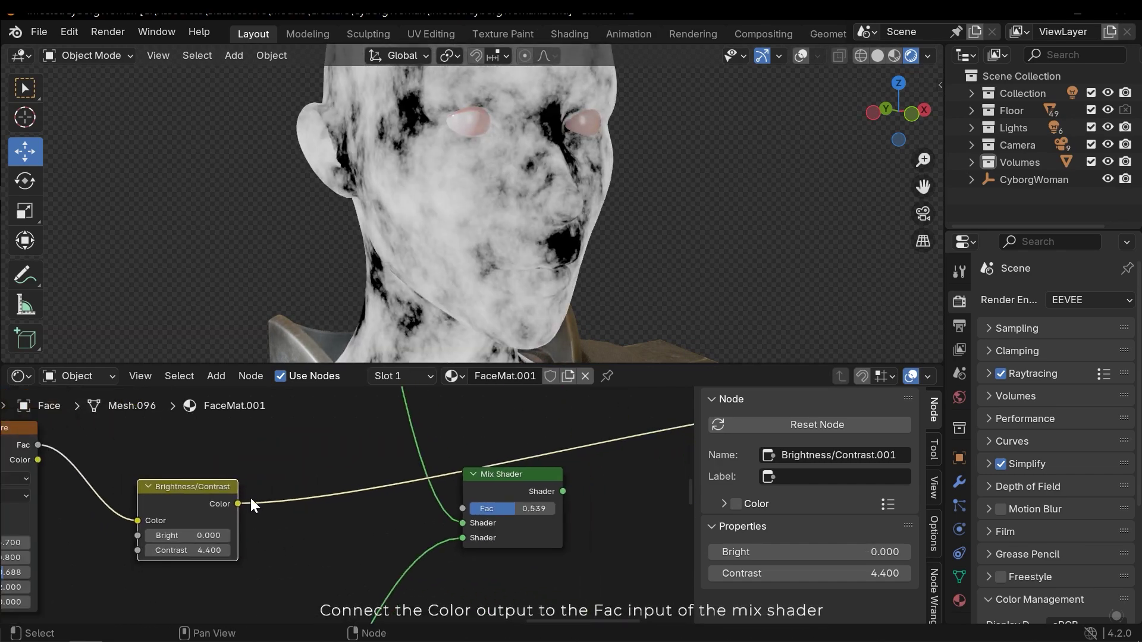
pyautogui.moveTo(237, 504); pyautogui.dragTo(471, 507)
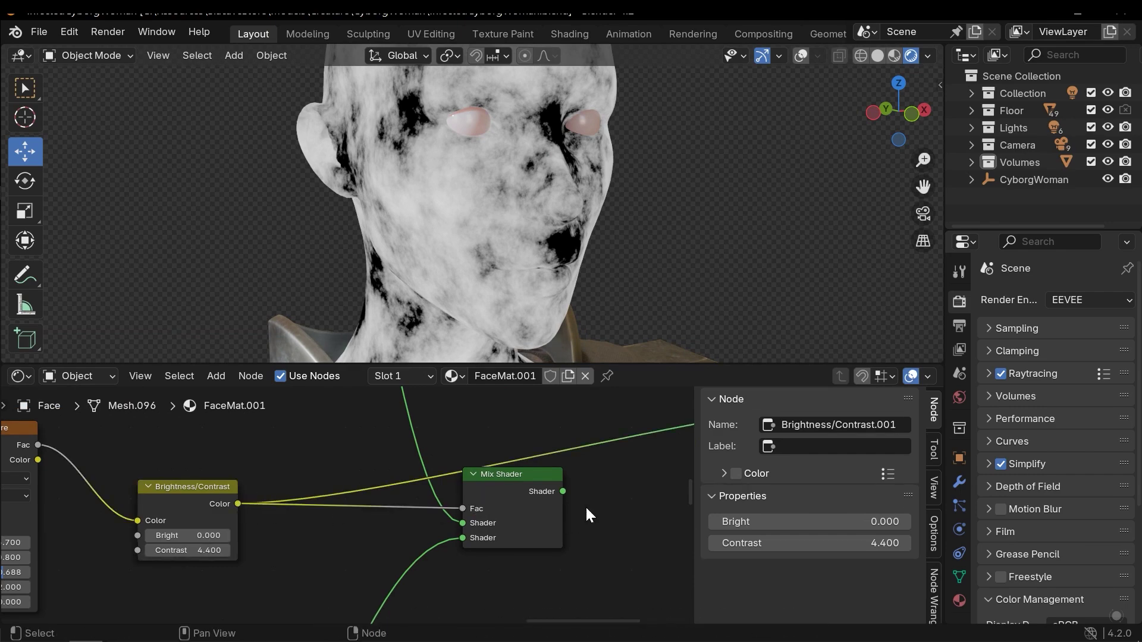
pyautogui.moveTo(582, 484); pyautogui.dragTo(297, 499, button='middle')
pyautogui.keyDown('ctrl'); pyautogui.keyDown('shift'); pyautogui.click(275, 516); pyautogui.keyUp('shift'); pyautogui.keyUp('ctrl')
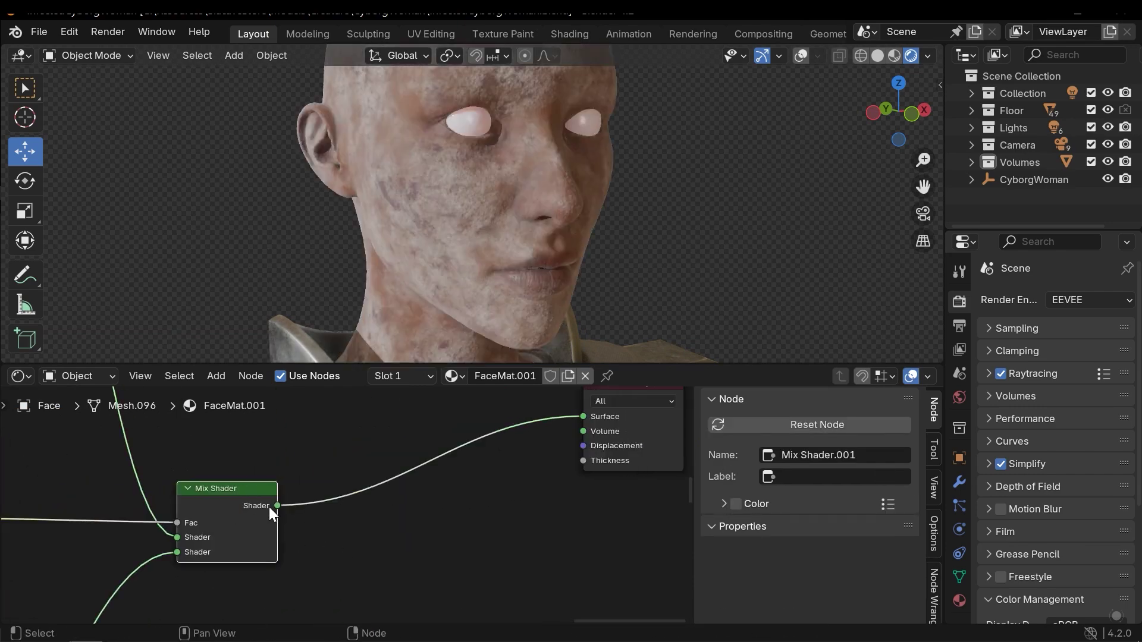
# - Set the Brightness/Contrast node's Contrast to 6.1 and Bright to -0.4 while checking the infected patches on the face
pyautogui.moveTo(471, 492); pyautogui.dragTo(135, 458, button='middle')
pyautogui.moveTo(277, 483); pyautogui.dragTo(454, 494, button='middle')
pyautogui.scroll(4, 458, 500)
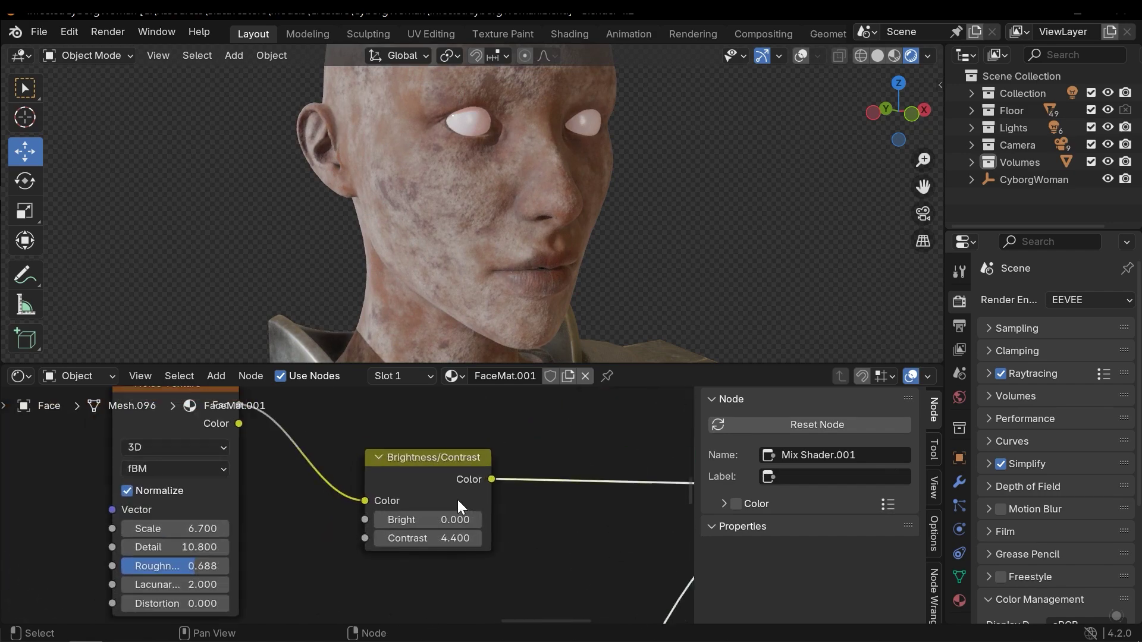
pyautogui.moveTo(524, 203); pyautogui.dragTo(560, 220, button='middle')
pyautogui.scroll(2, 559, 227)
pyautogui.scroll(-2, 545, 229)
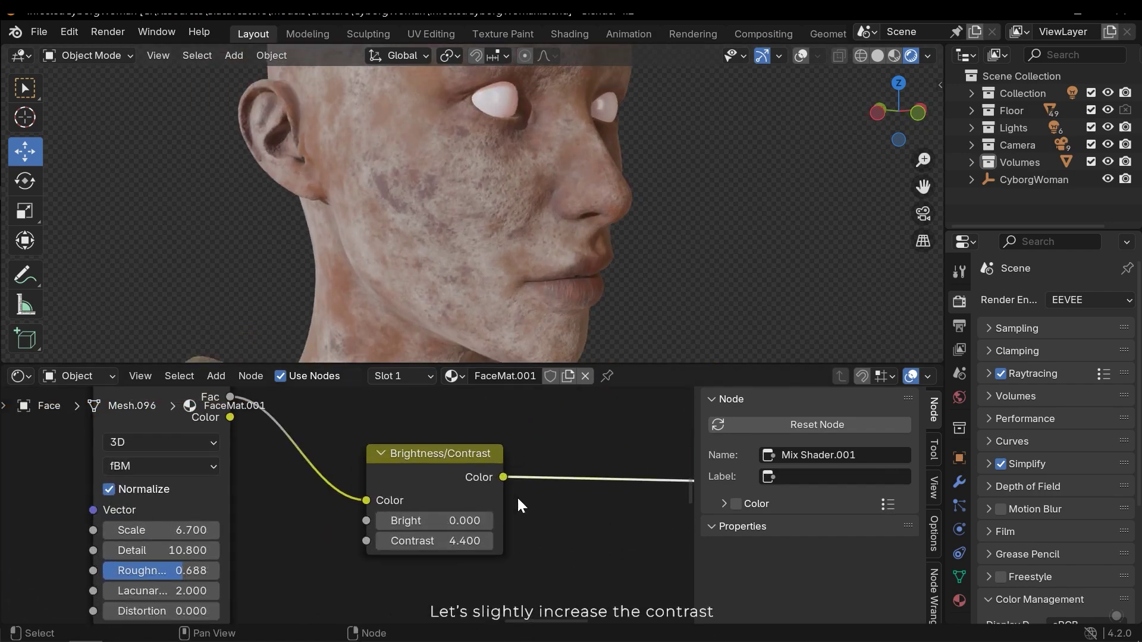
pyautogui.scroll(1, 447, 526)
pyautogui.moveTo(478, 556); pyautogui.dragTo(500, 556)
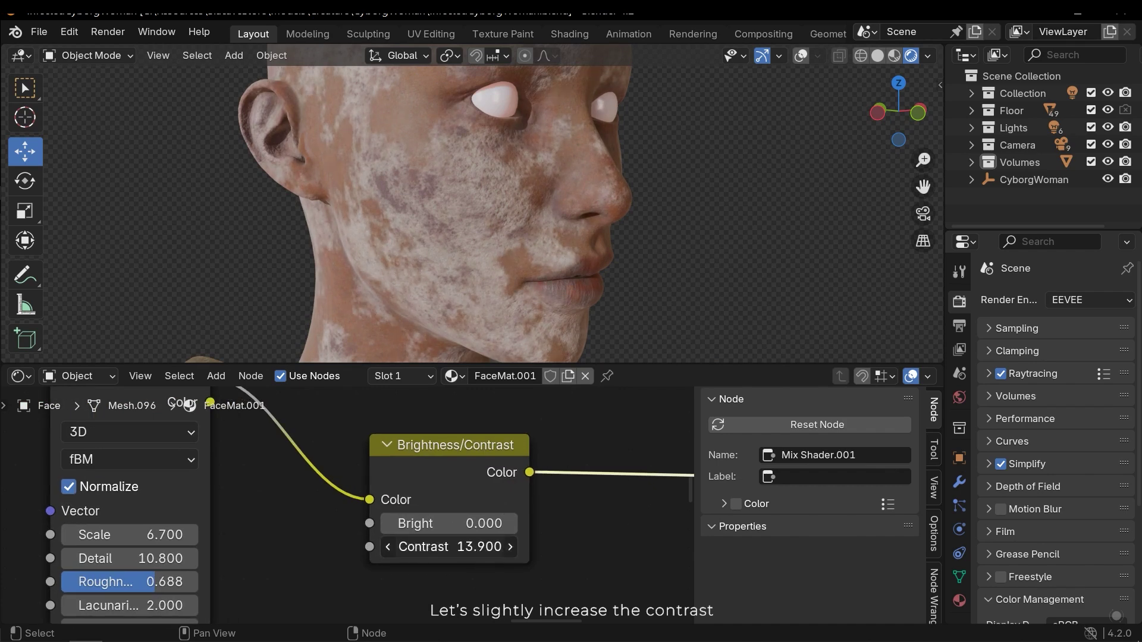
pyautogui.moveTo(470, 546); pyautogui.dragTo(527, 533)
pyautogui.moveTo(527, 534); pyautogui.dragTo(233, 516, button='middle')
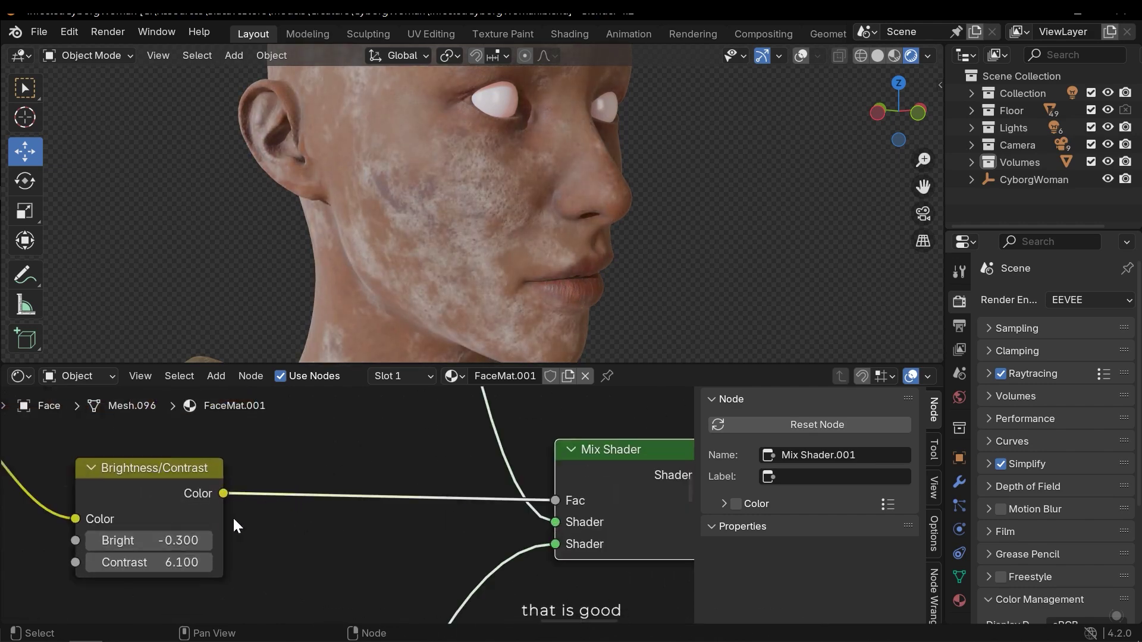
pyautogui.moveTo(149, 540)
pyautogui.mouseDown()
pyautogui.moveTo(178, 540)
pyautogui.moveTo(147, 540)
pyautogui.mouseUp()
pyautogui.scroll(-5, 424, 230)
pyautogui.moveTo(498, 216); pyautogui.dragTo(537, 238, button='middle')
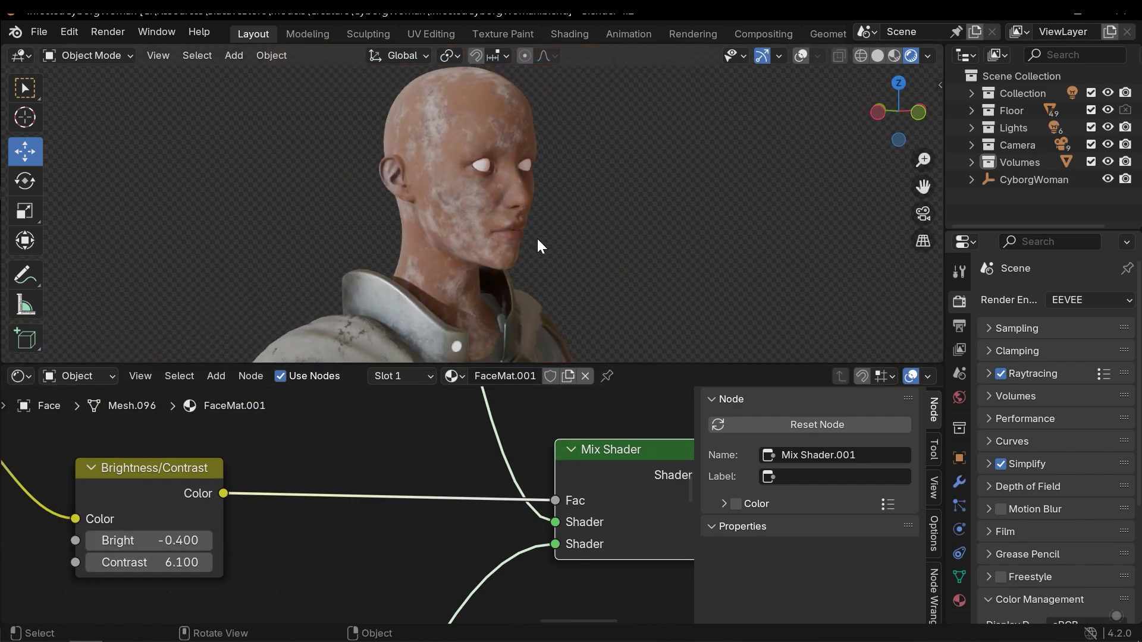
# - Mute and unmute the Mix Shader to compare the face with and without the infection blend
pyautogui.moveTo(553, 495); pyautogui.dragTo(466, 484, button='middle')
pyautogui.scroll(-1, 466, 484)
pyautogui.press('m')
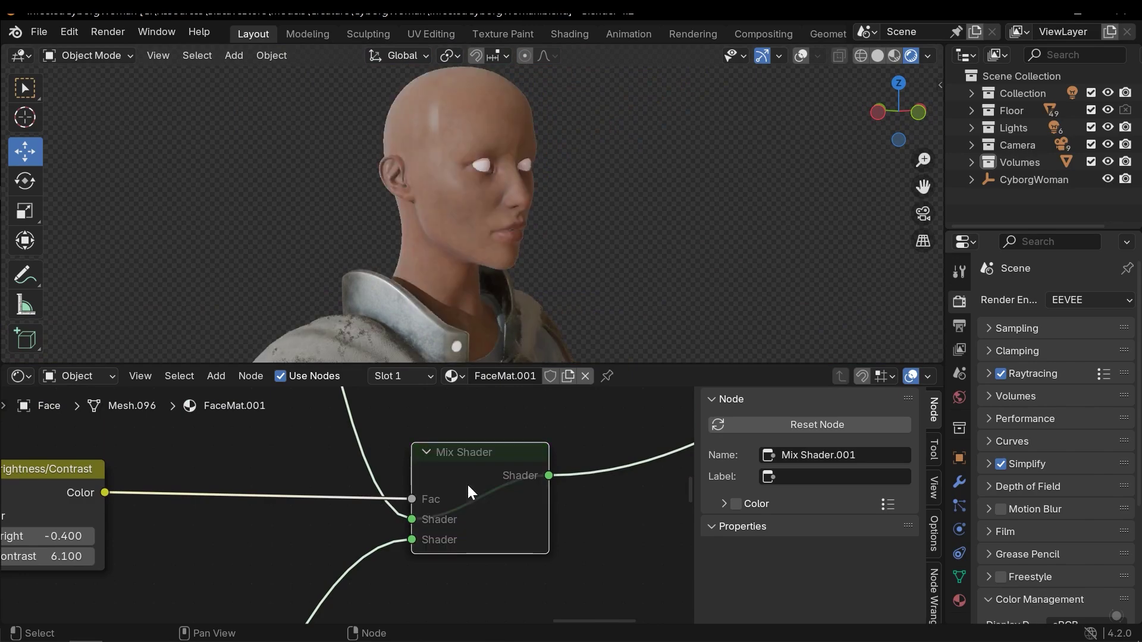
pyautogui.press('m')
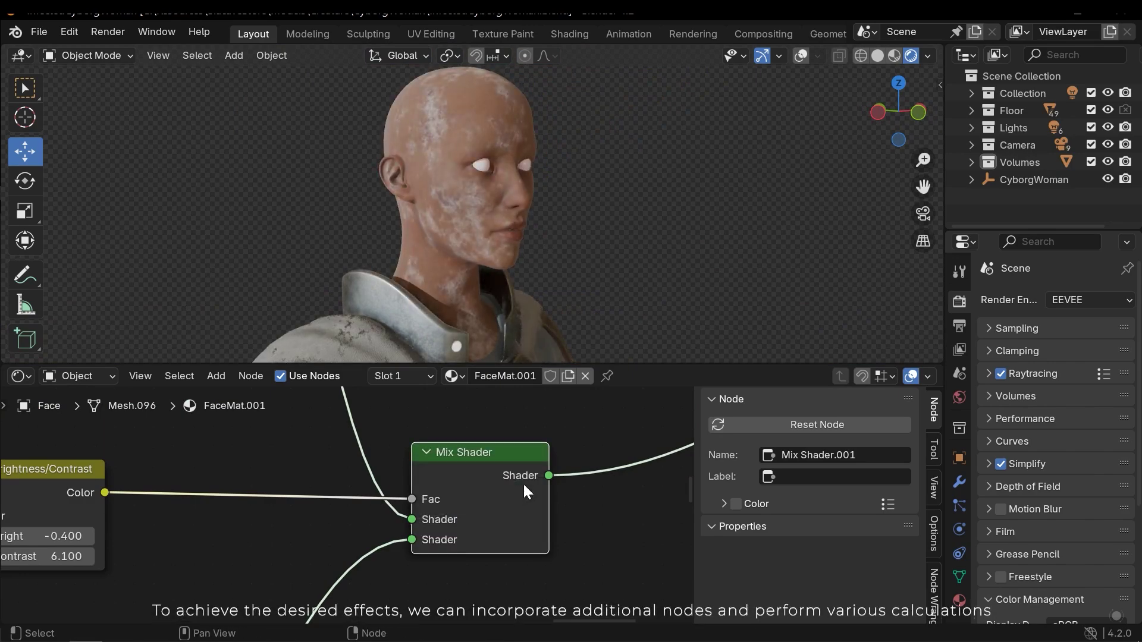
# - Open the SkinShader node group for editing
pyautogui.scroll(-7, 523, 483)
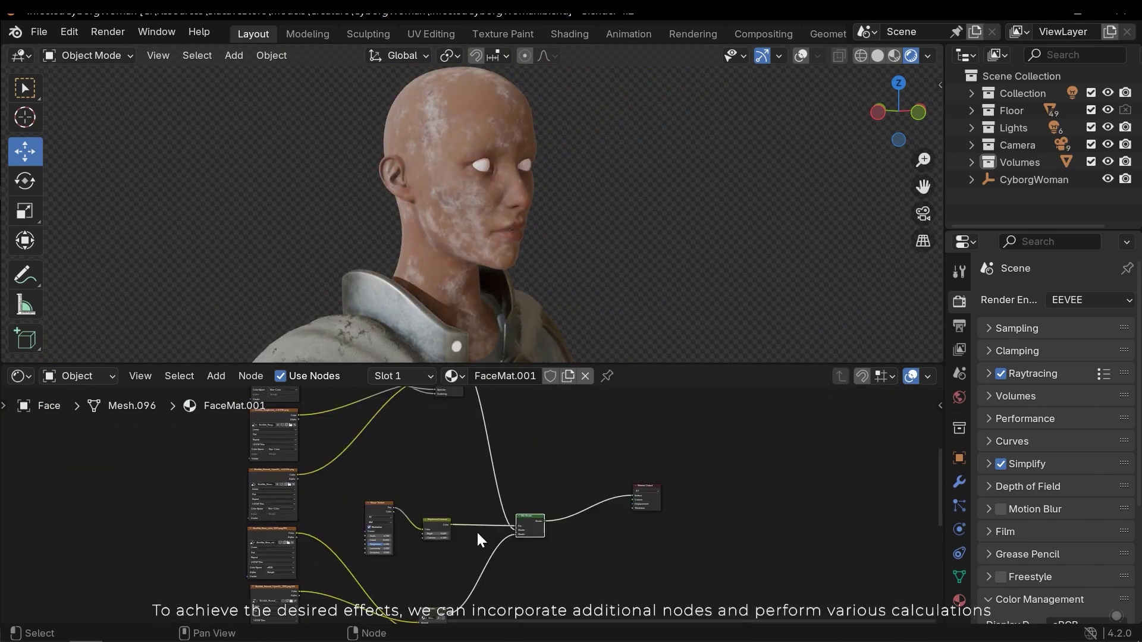
pyautogui.moveTo(447, 442); pyautogui.dragTo(574, 537, button='middle')
pyautogui.moveTo(523, 488); pyautogui.dragTo(453, 525, button='middle')
pyautogui.keyDown('ctrl'); pyautogui.moveTo(453, 525); pyautogui.dragTo(489, 451, button='middle'); pyautogui.keyUp('ctrl')
pyautogui.press('Tab')
# - Expose the second Value of the roughness Multiply node as a new socket on the Group Input
pyautogui.scroll(5, 489, 451)
pyautogui.moveTo(520, 487); pyautogui.dragTo(520, 514, button='middle')
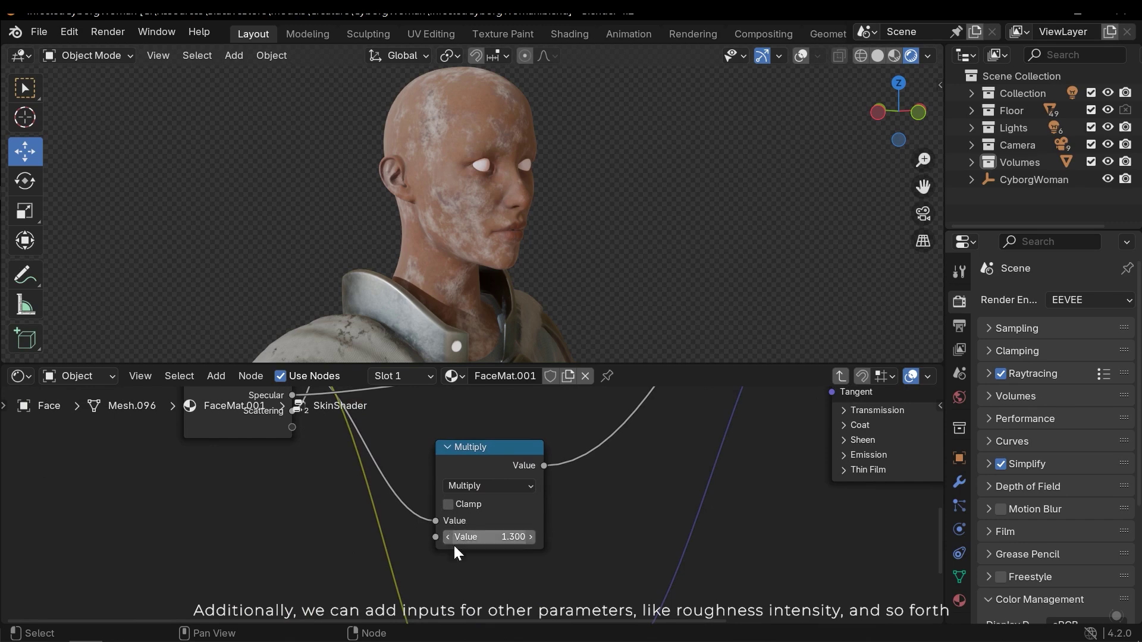
pyautogui.scroll(-4, 502, 541)
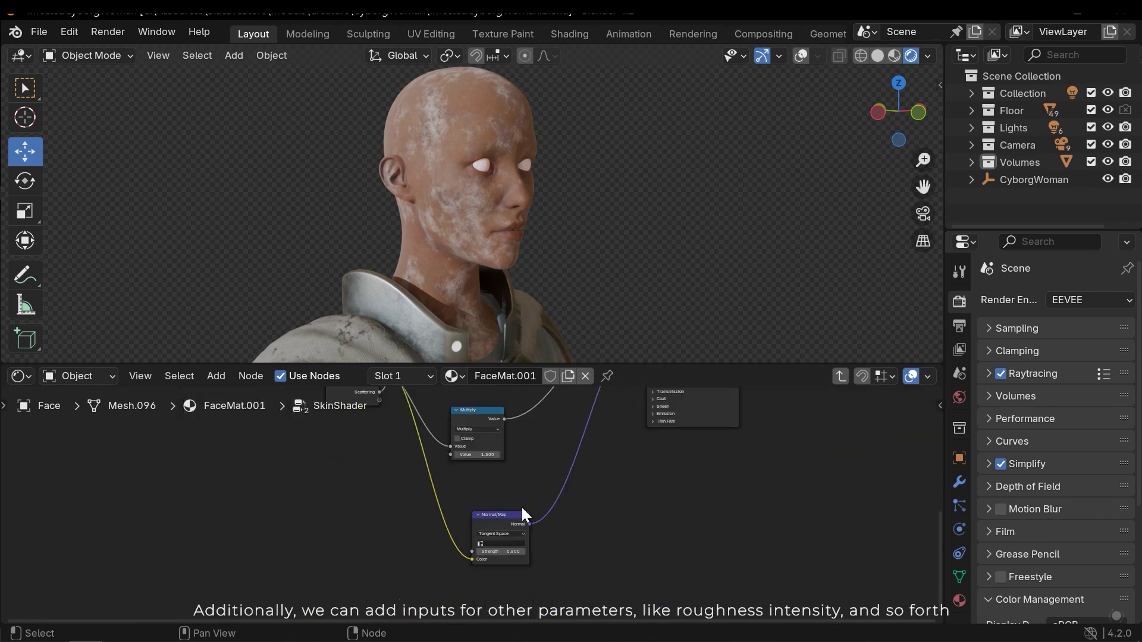
pyautogui.scroll(2, 517, 578)
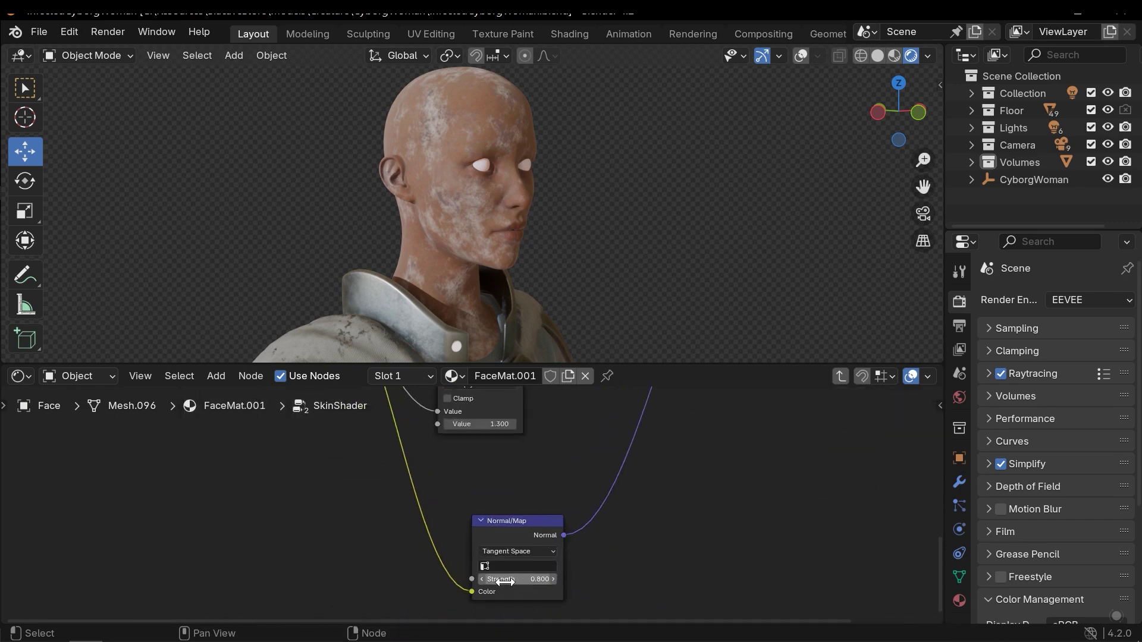
pyautogui.moveTo(525, 459); pyautogui.dragTo(618, 619, button='middle')
pyautogui.scroll(2, 527, 434)
pyautogui.moveTo(521, 447); pyautogui.dragTo(435, 530)
pyautogui.click(387, 541)
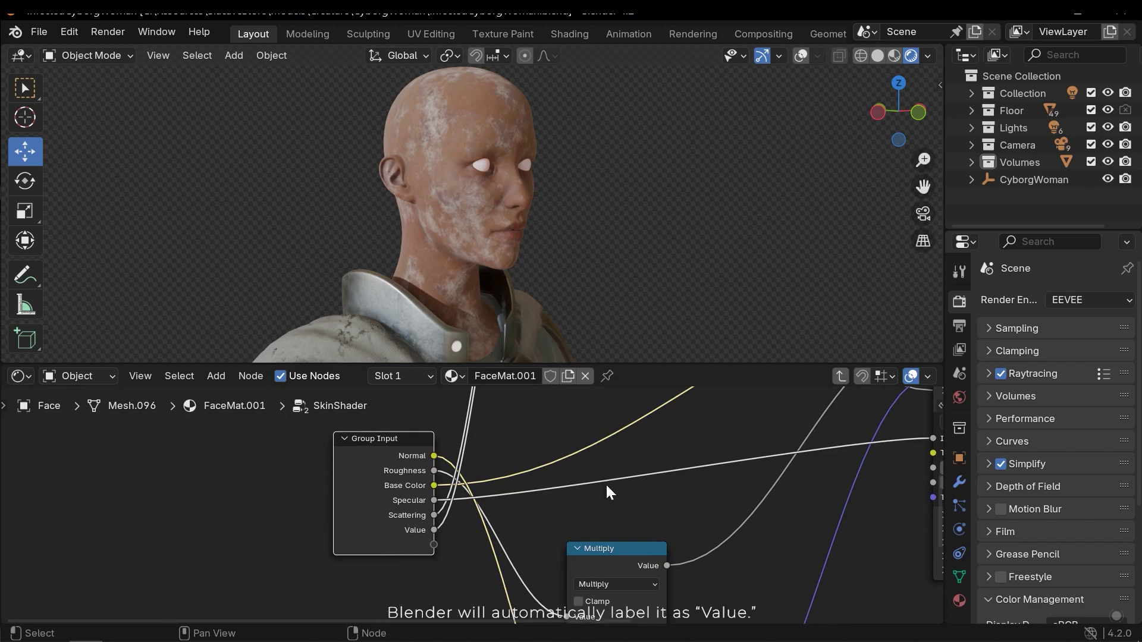
# - Select the new Value socket in the group's socket list and review its type options, keeping Float
pyautogui.press('n')
pyautogui.scroll(-4, 812, 532)
pyautogui.click(755, 534)
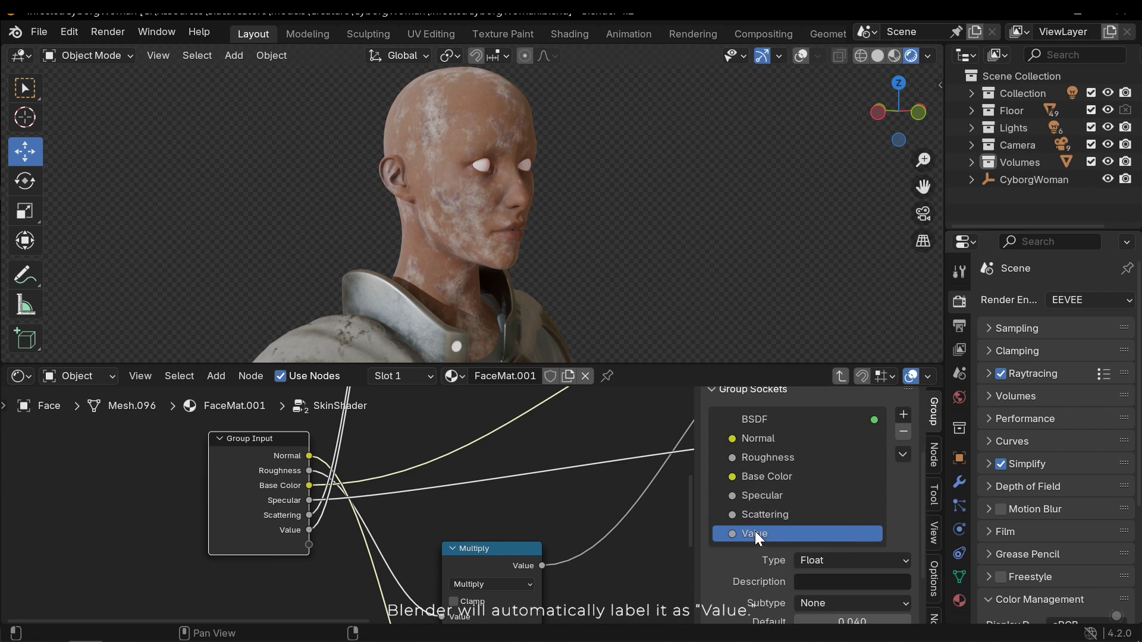
pyautogui.scroll(-3, 848, 565)
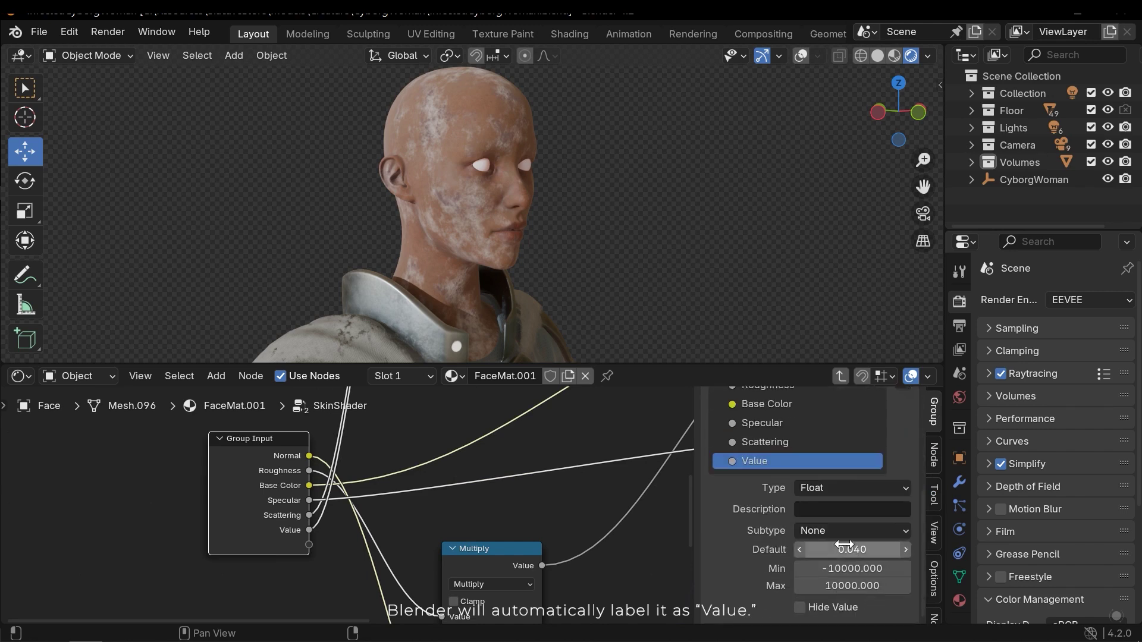
pyautogui.click(812, 489)
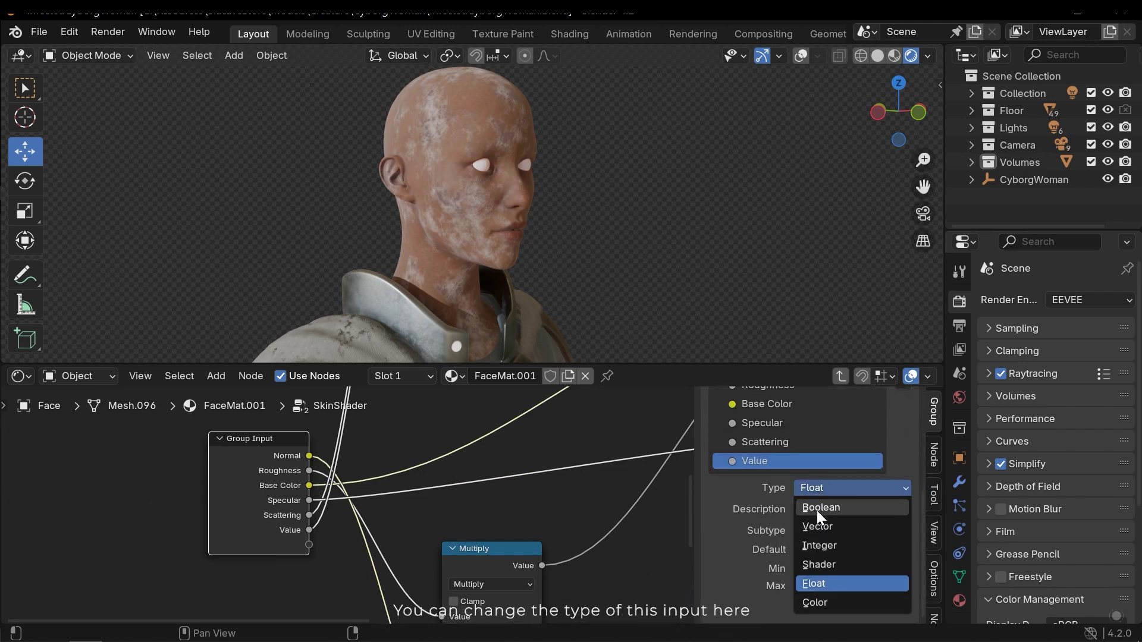
pyautogui.click(813, 583)
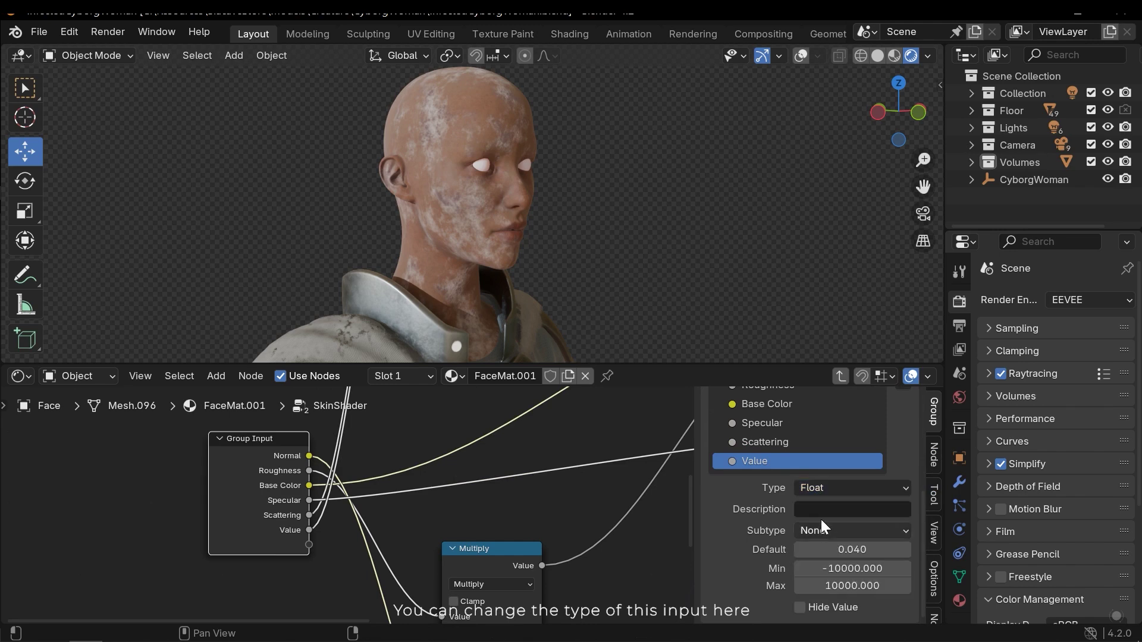
# - Rename the new Value group input RogMultiplier and exit the SkinShader node group
pyautogui.scroll(2, 821, 519)
pyautogui.doubleClick(756, 497)
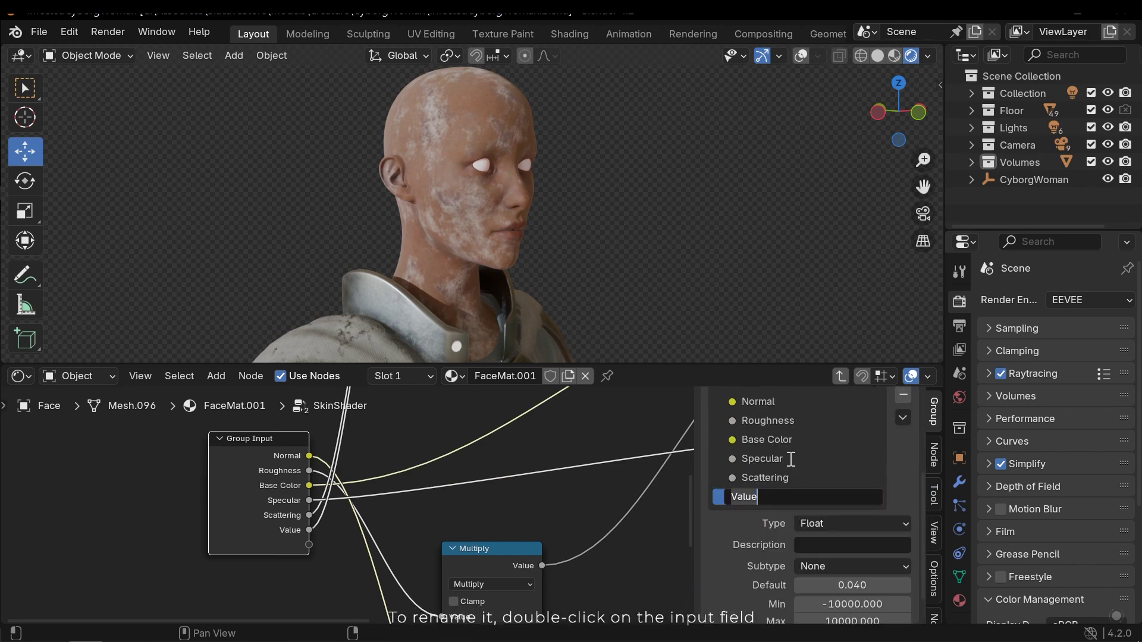
pyautogui.press('BackSpace')
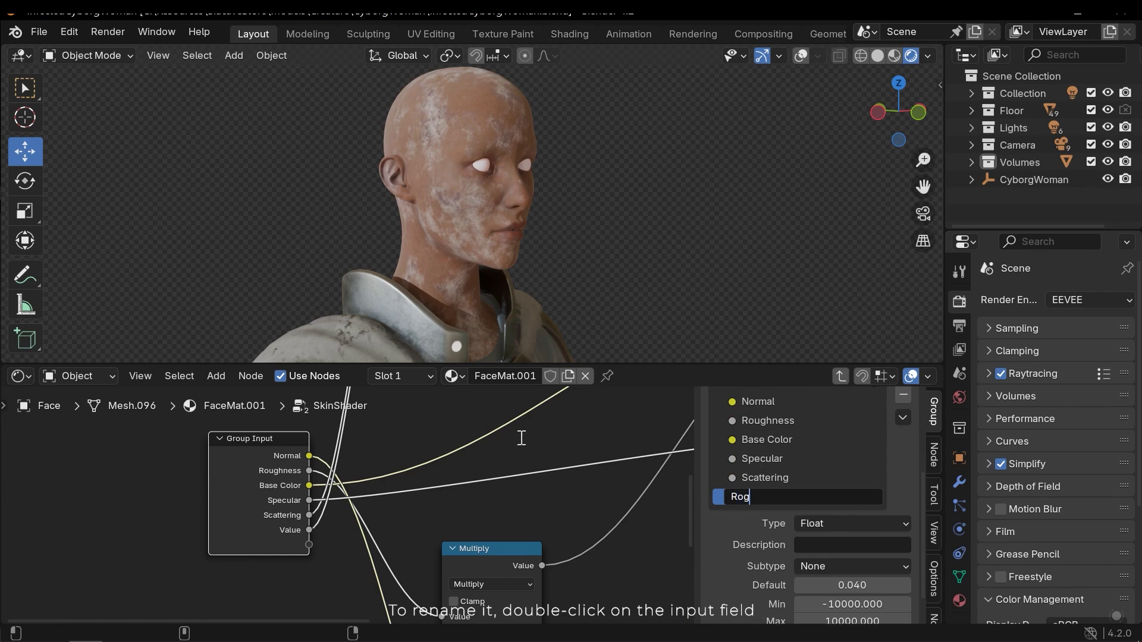
pyautogui.write('RogMulti')
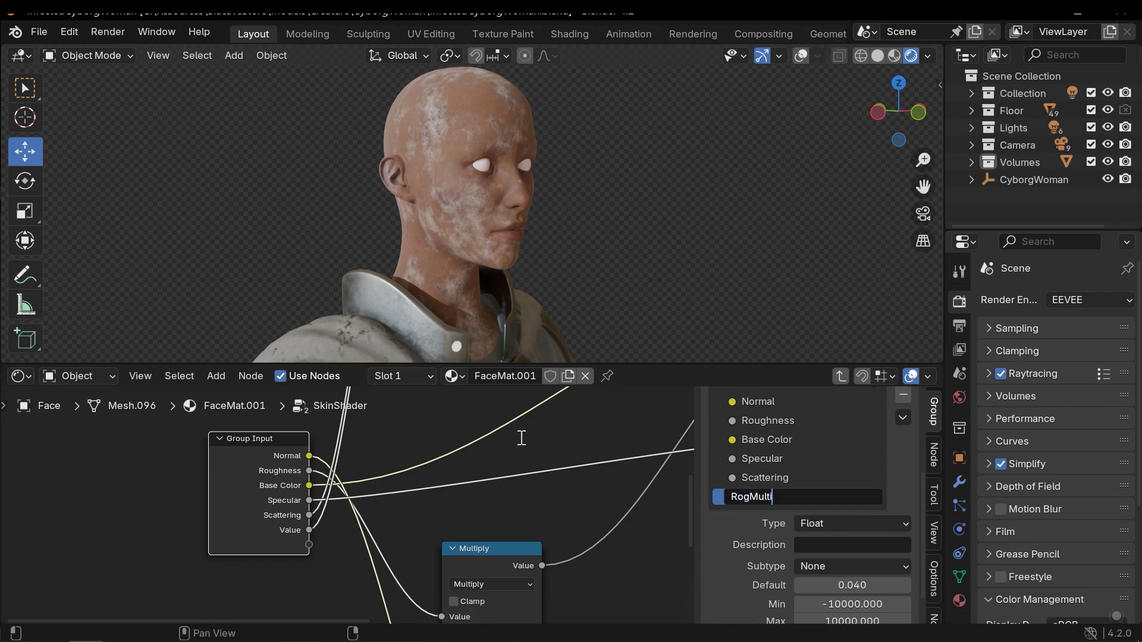
pyautogui.write('plier')
pyautogui.press('Return')
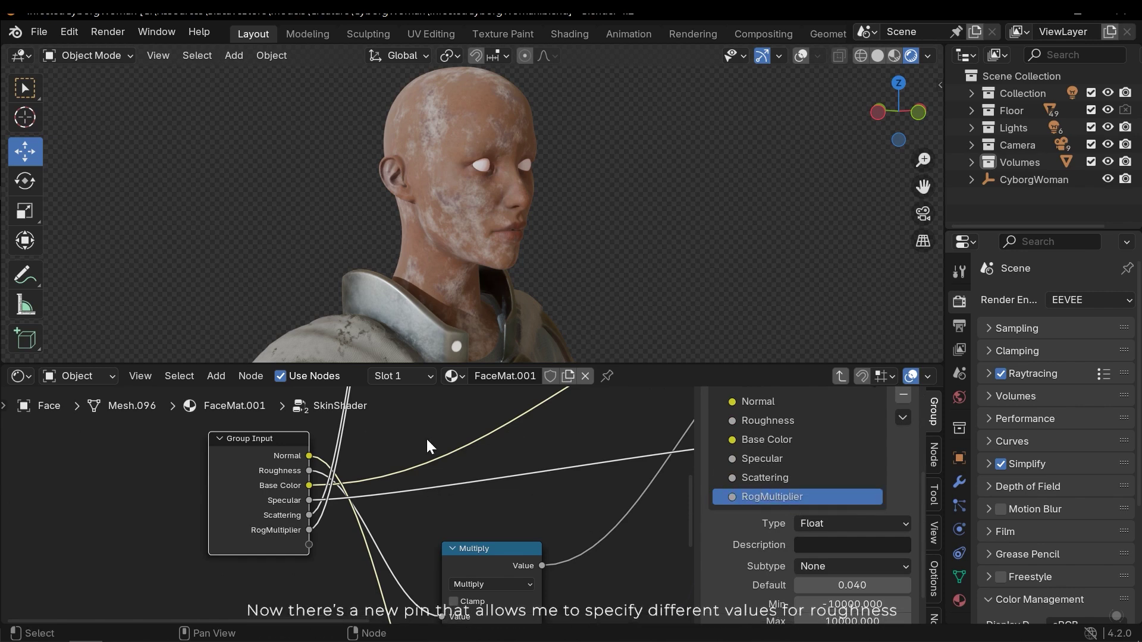
pyautogui.press('Tab')
pyautogui.moveTo(530, 216); pyautogui.dragTo(493, 193, button='middle')
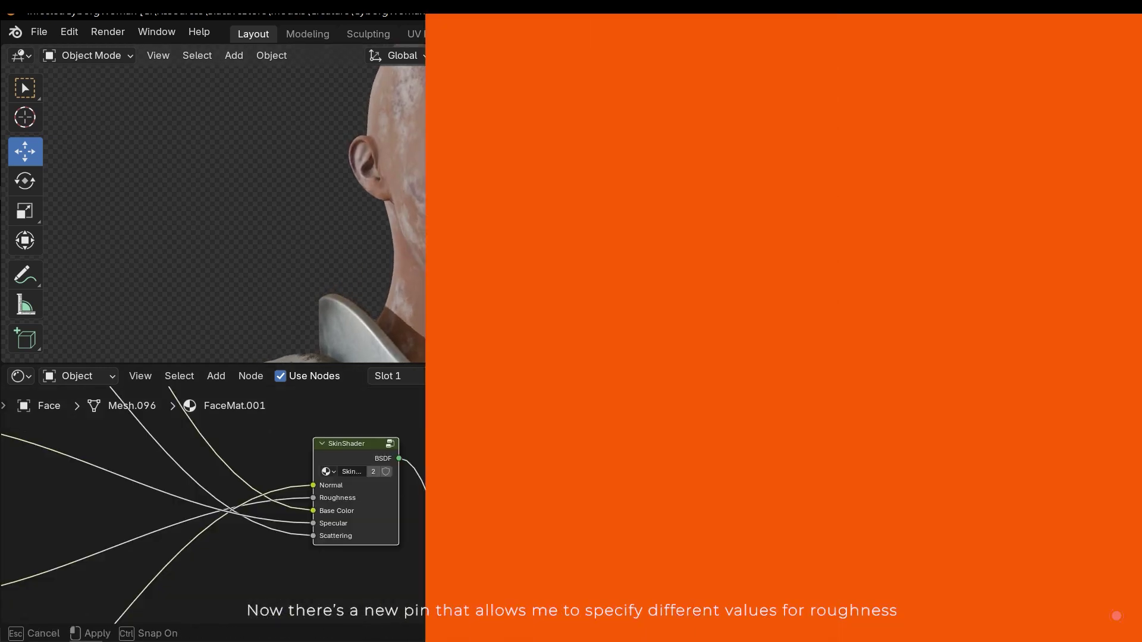